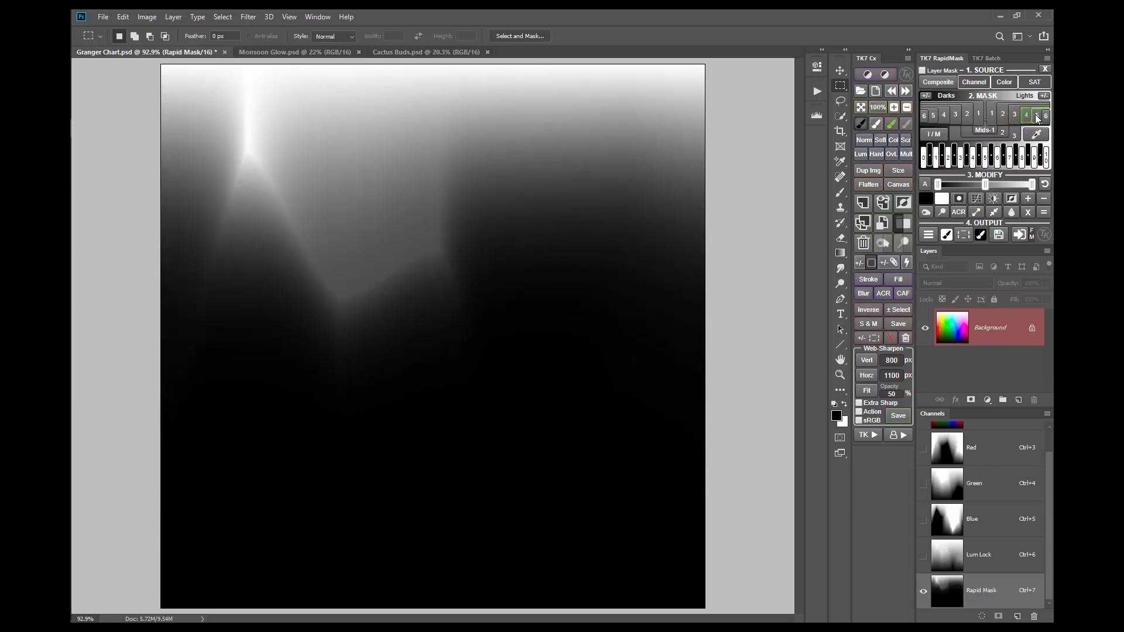
Step: Preview the chart's Lights-5 and Lights-6 luminosity masks in turn, and return to the full-color image
click(1039, 115)
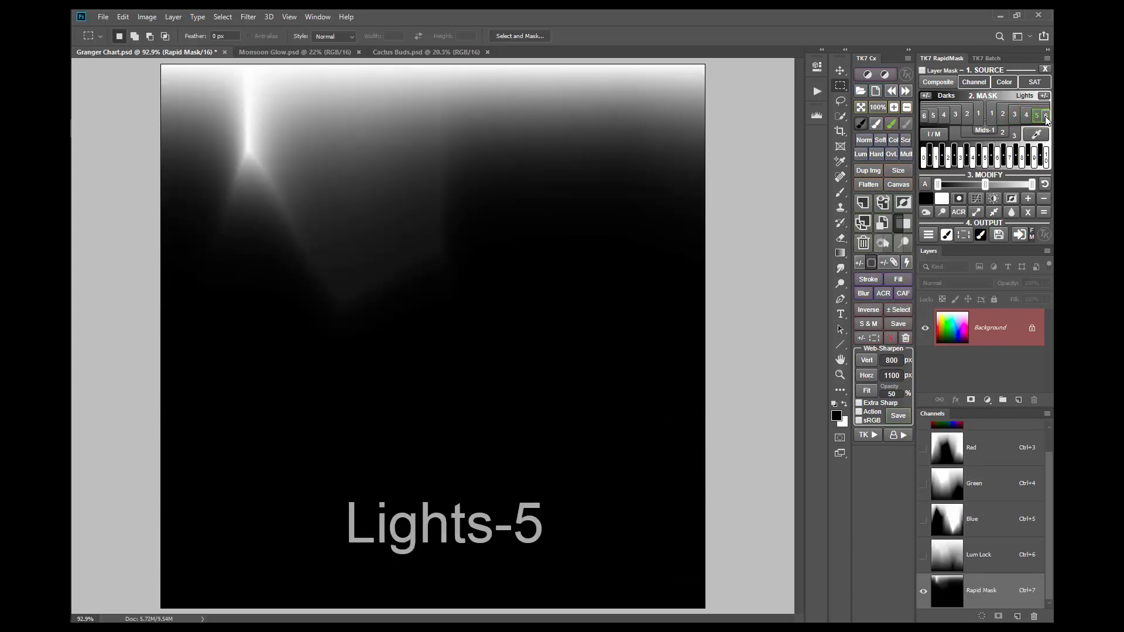
click(1046, 116)
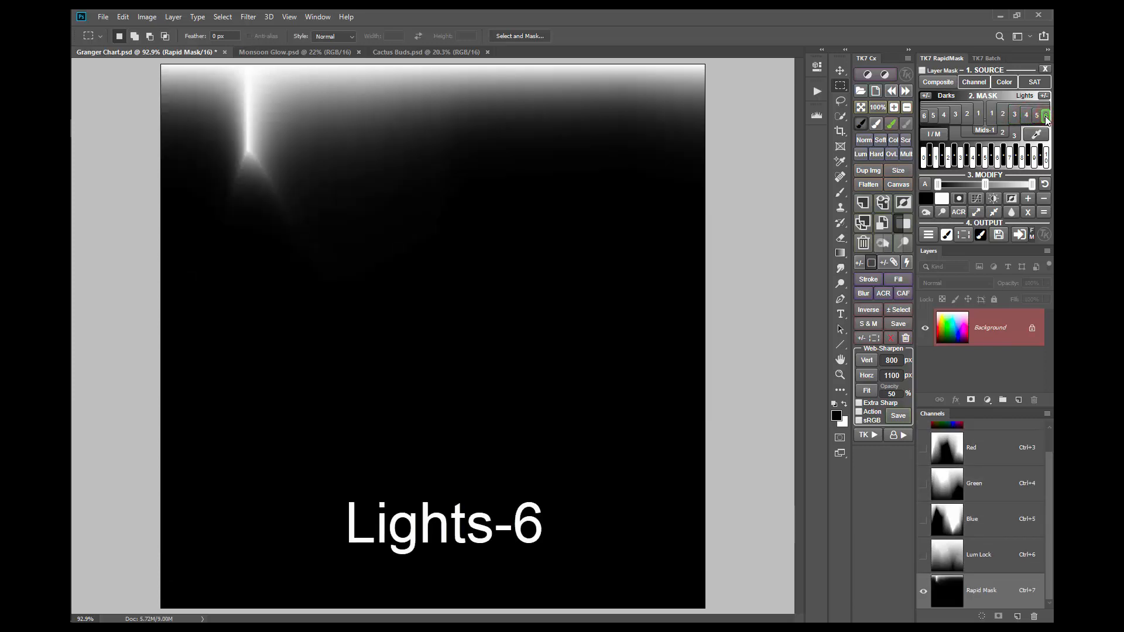
click(932, 135)
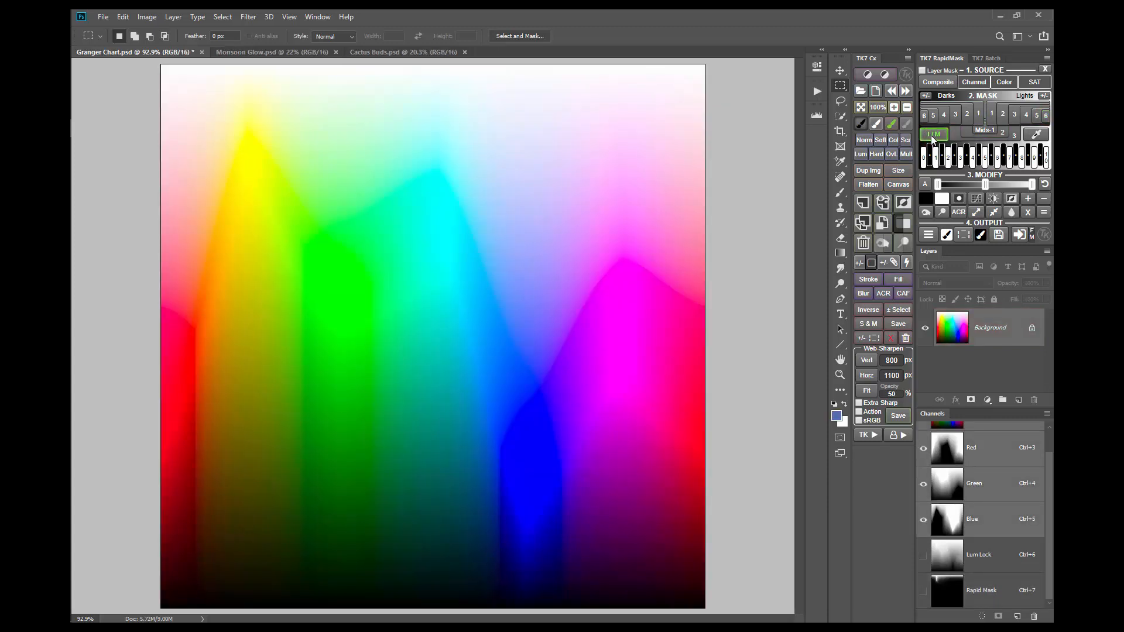
Step: Create a color mask from a custom bright green (29ff49) sampled from the green area of the chart
click(1008, 81)
click(1012, 82)
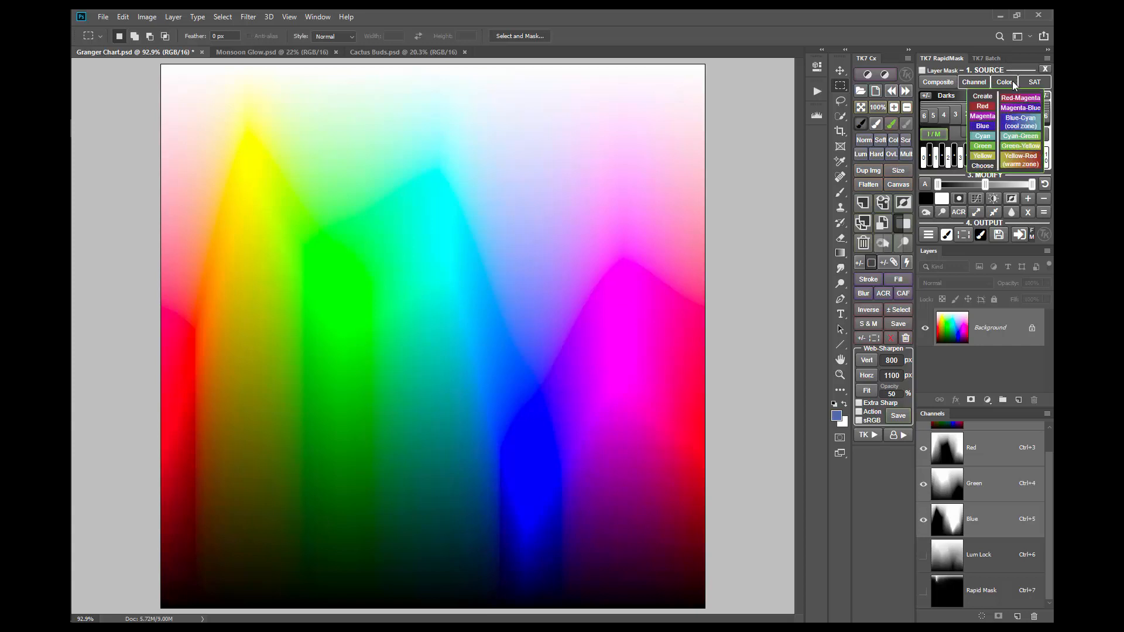
click(984, 166)
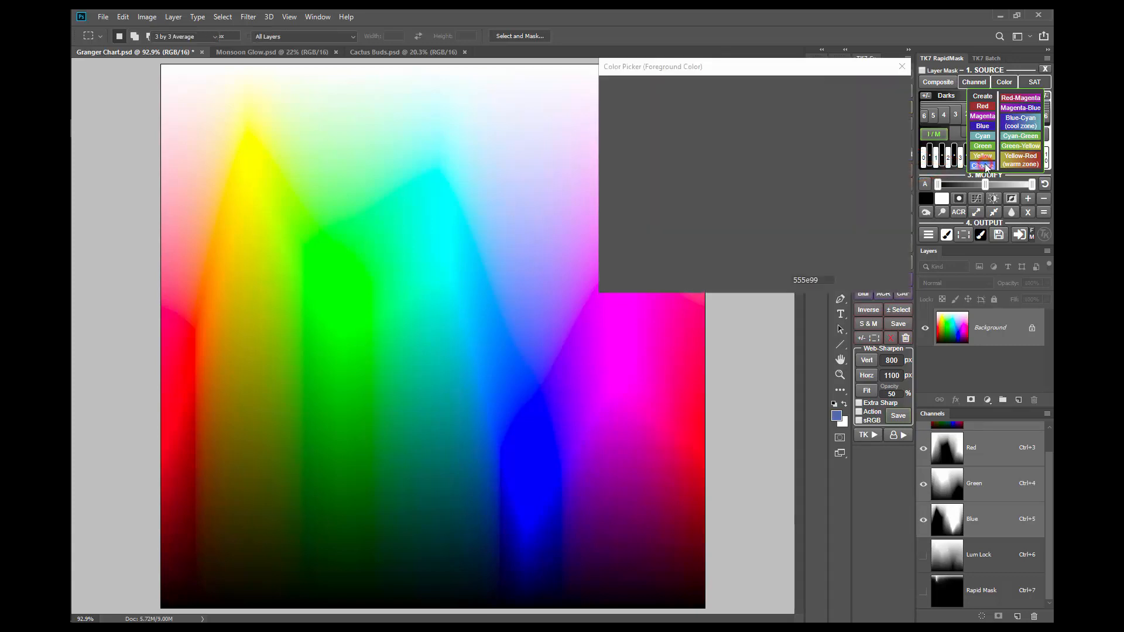
click(363, 258)
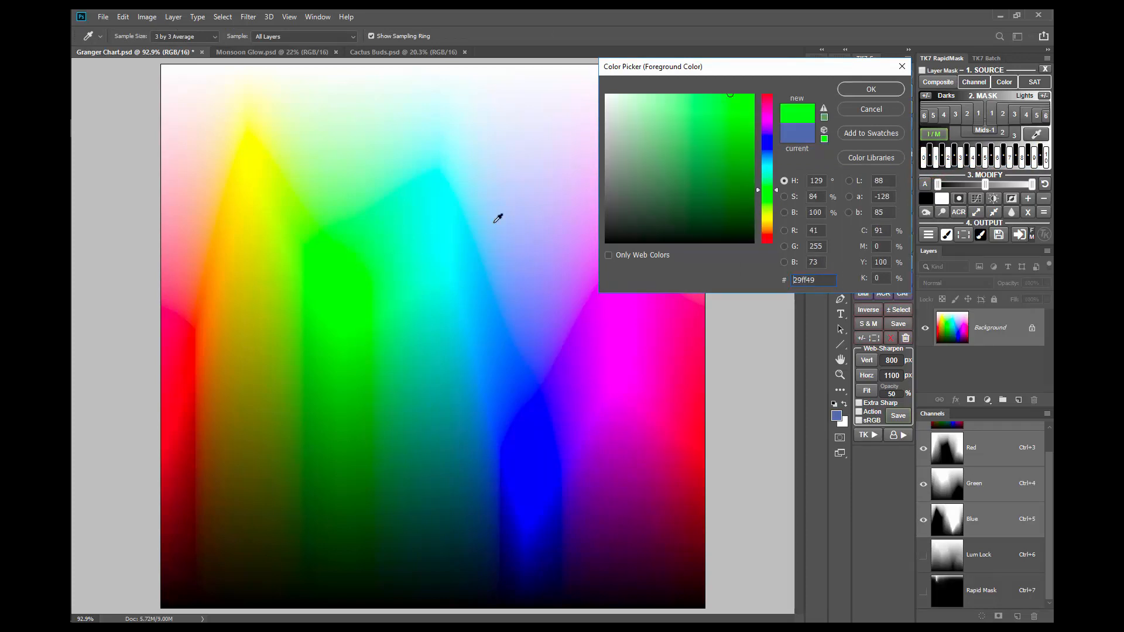
click(876, 89)
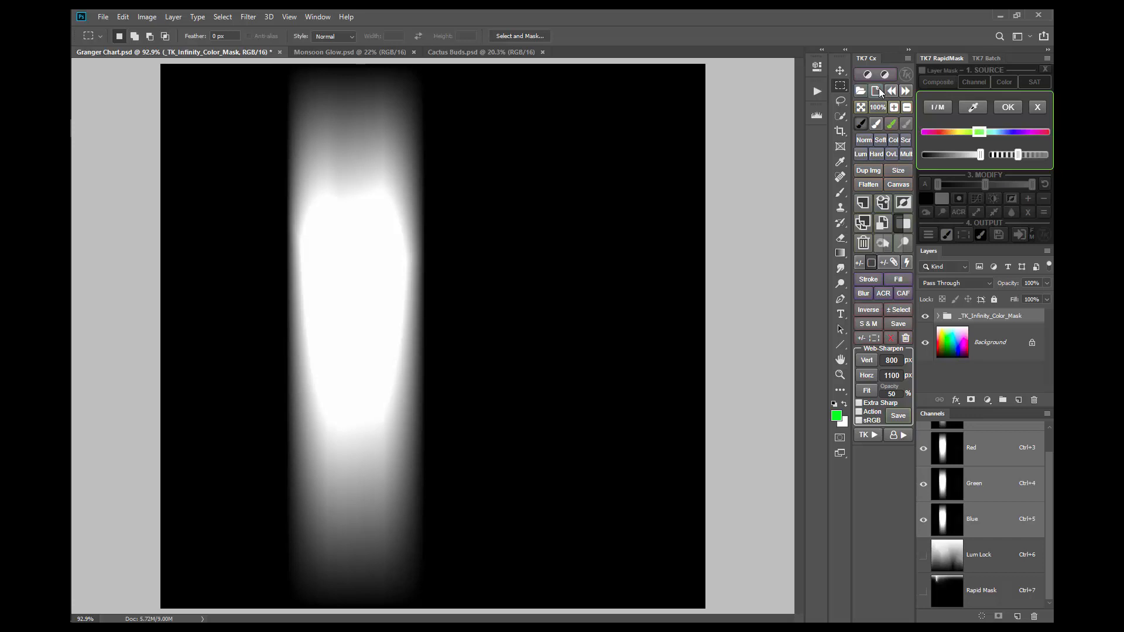
Step: Toggle repeatedly between the color chart and the green mask to compare them, finishing on the mask
click(939, 107)
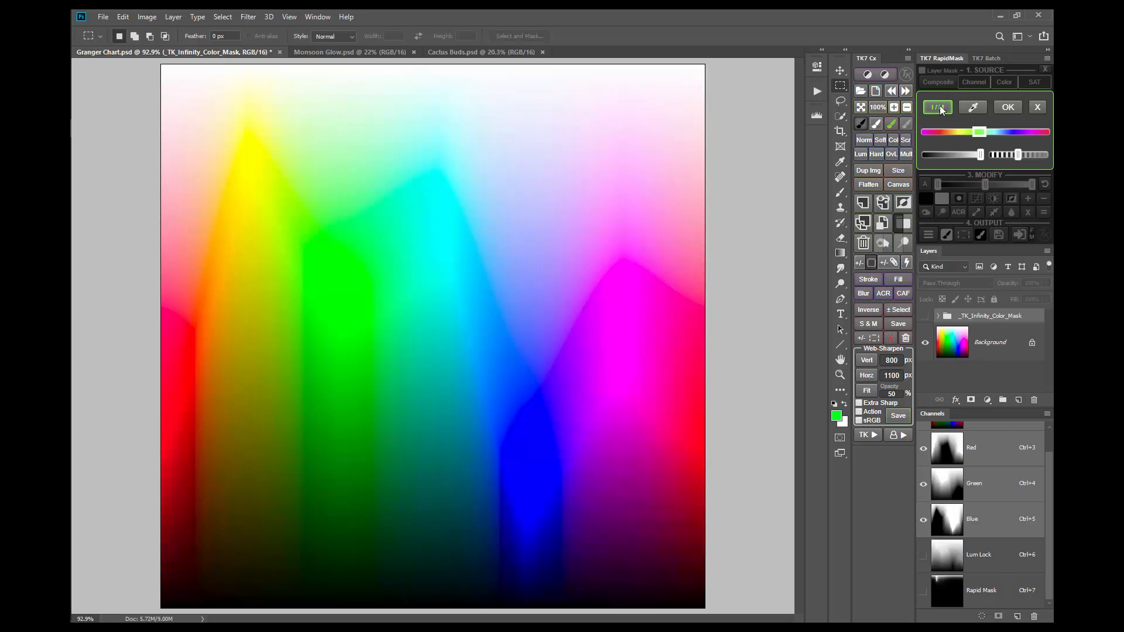
click(938, 107)
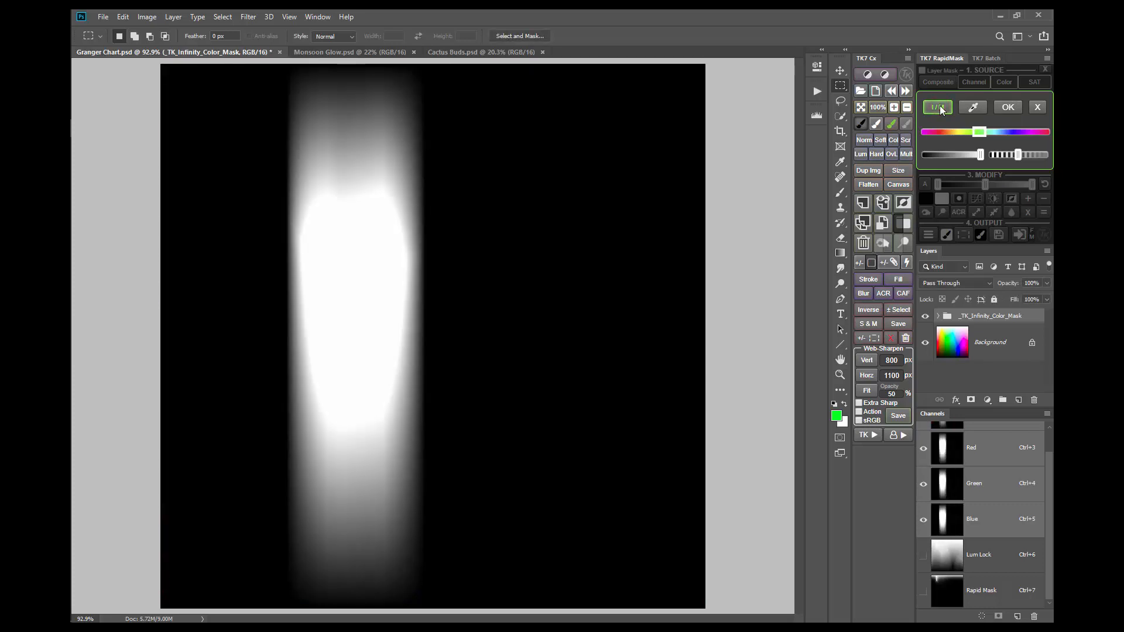
click(939, 108)
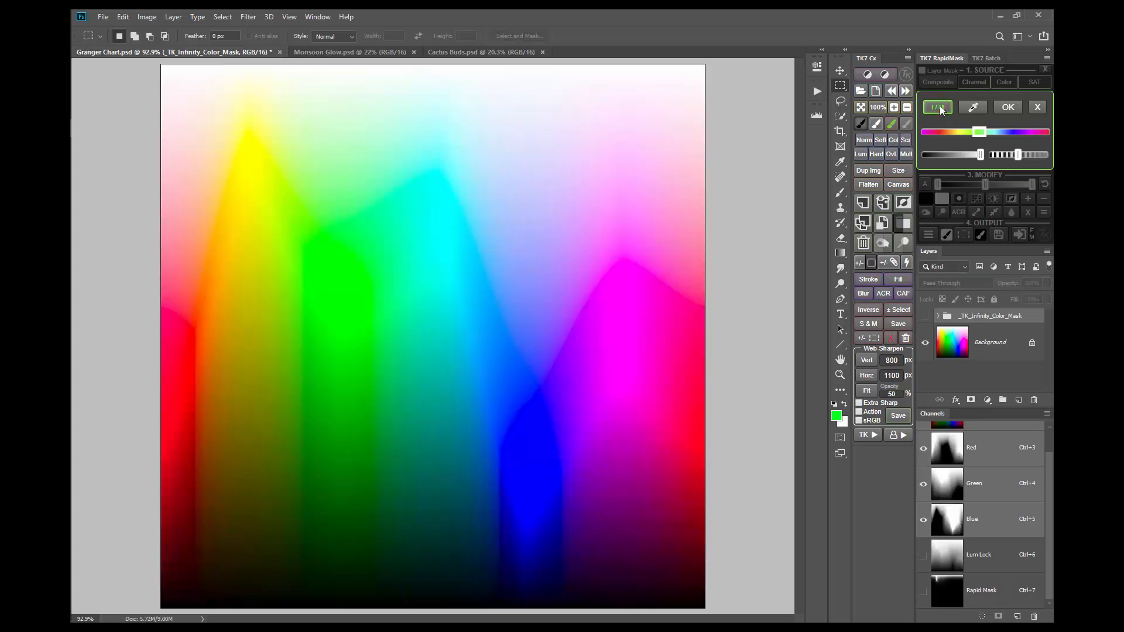
click(938, 107)
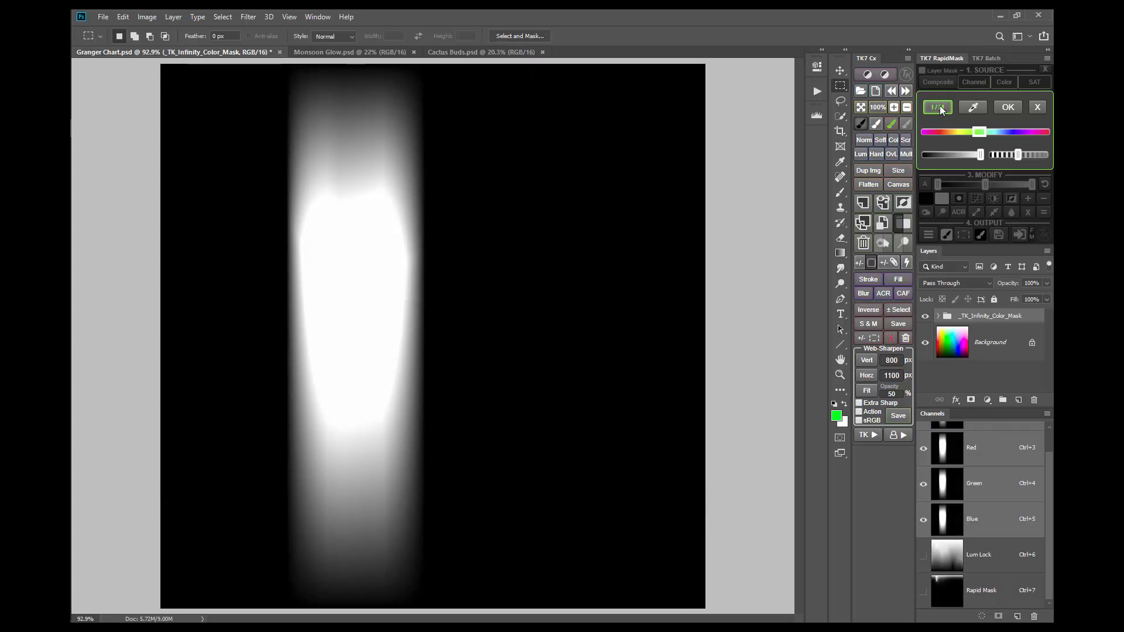
click(938, 107)
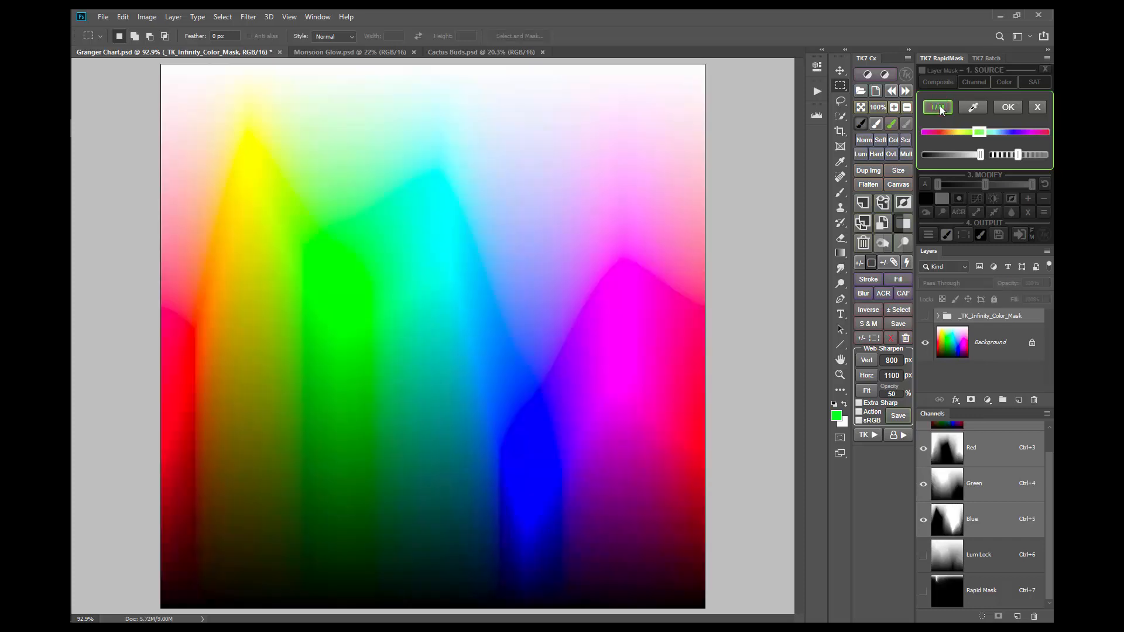
click(939, 106)
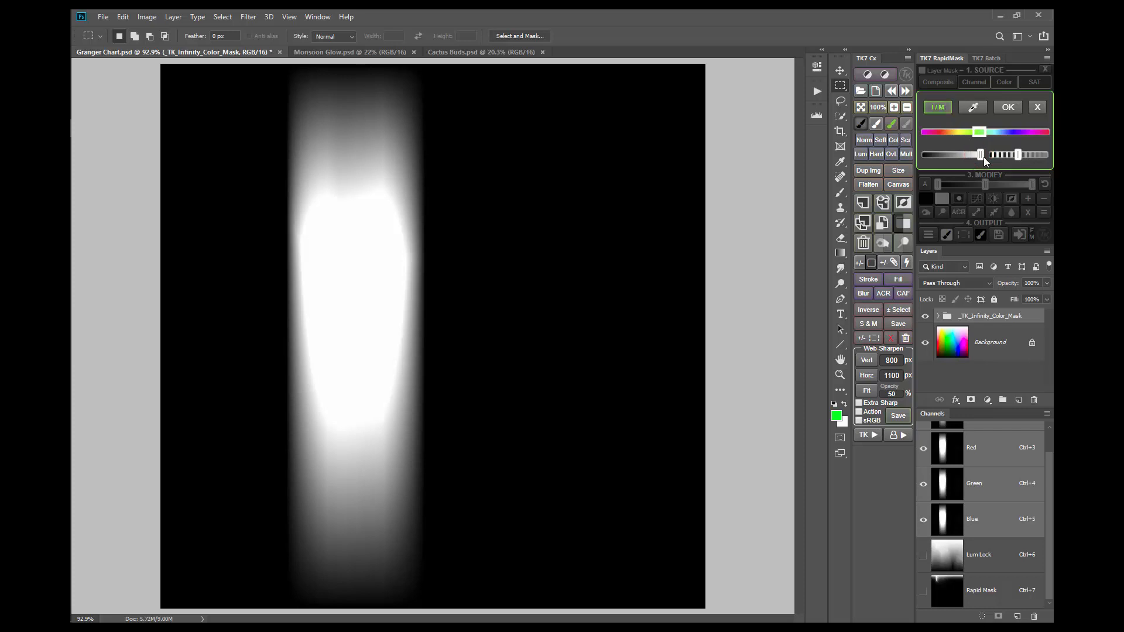
Step: Reduce the green mask's brightness to its minimum, restore it, and lower it again in stages to the minimum
drag(984, 158, 923, 158)
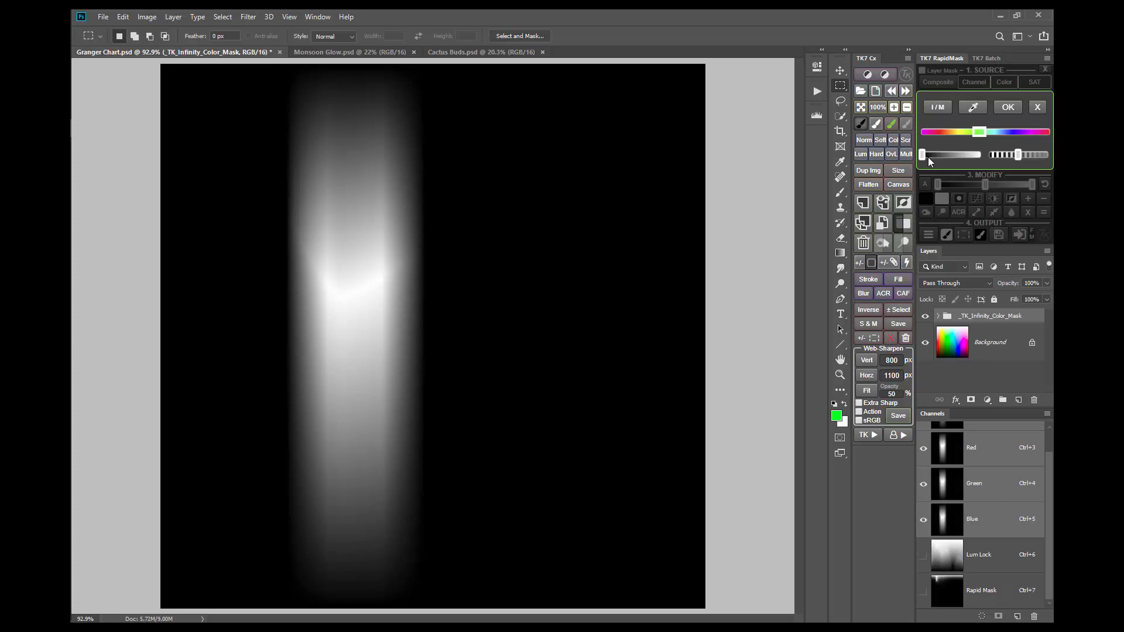
mouse_move(923, 155)
mouse_down()
mouse_move(961, 153)
mouse_move(940, 156)
mouse_up()
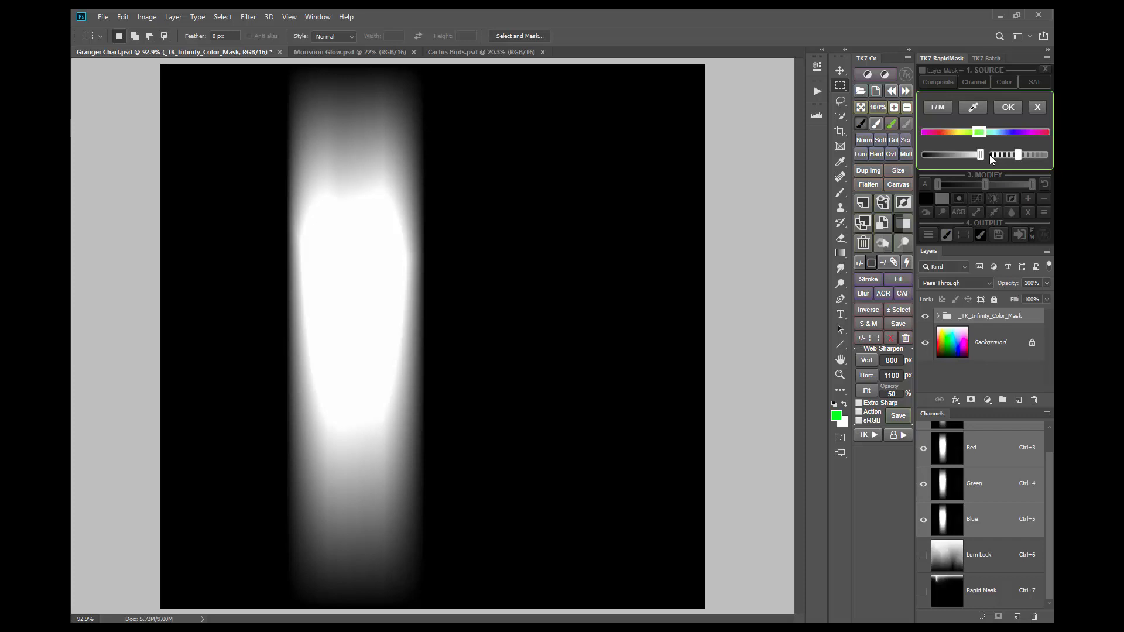
click(967, 155)
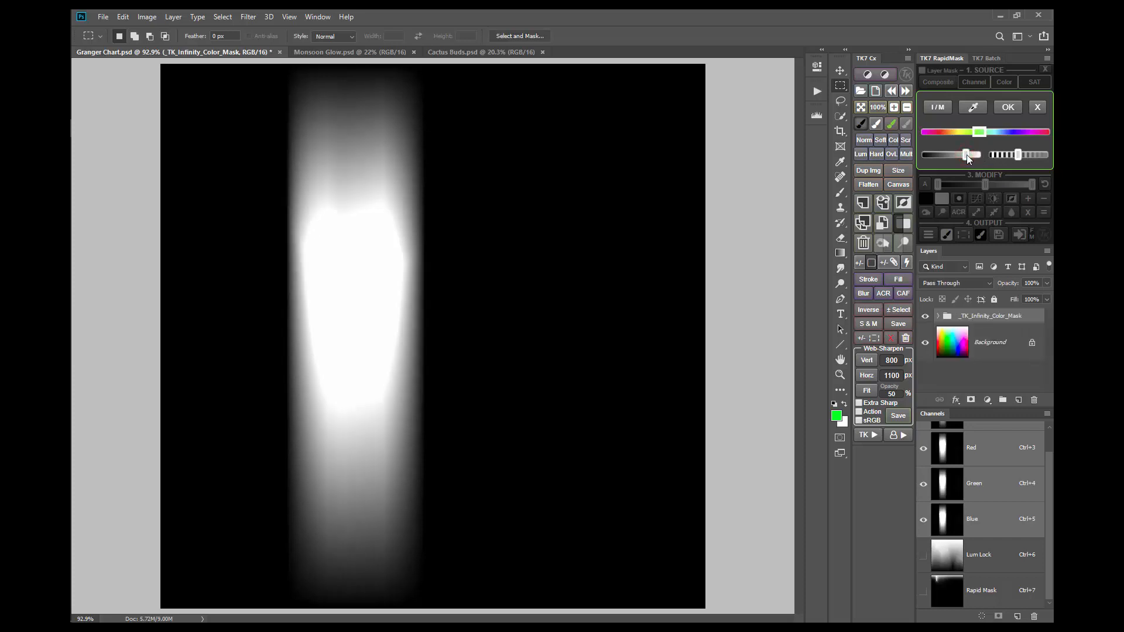
click(953, 155)
click(936, 154)
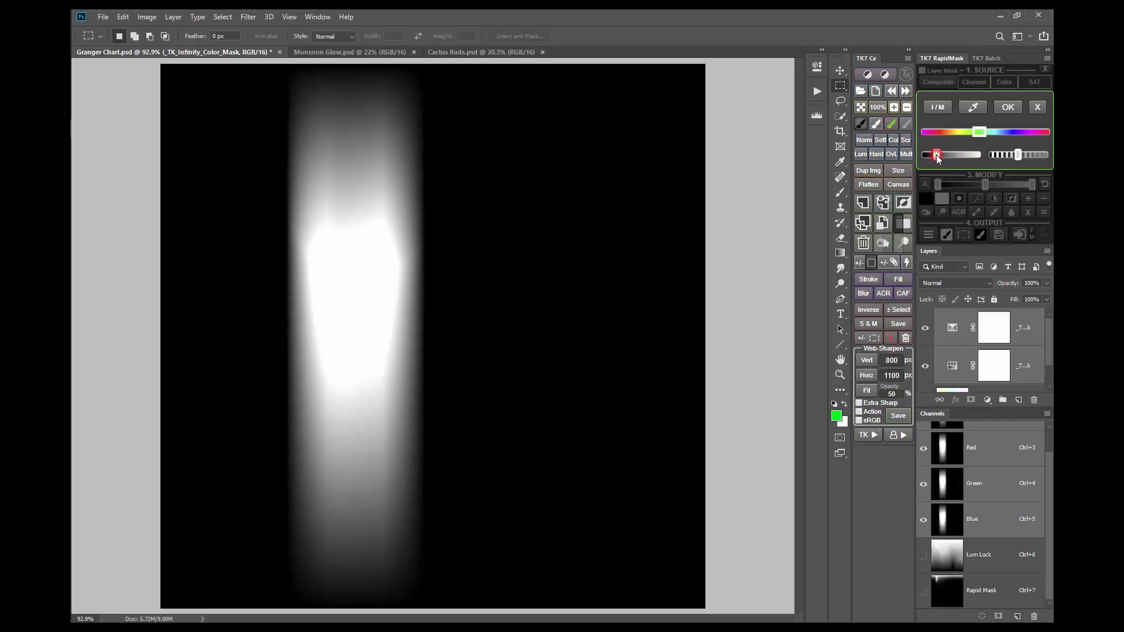
click(923, 155)
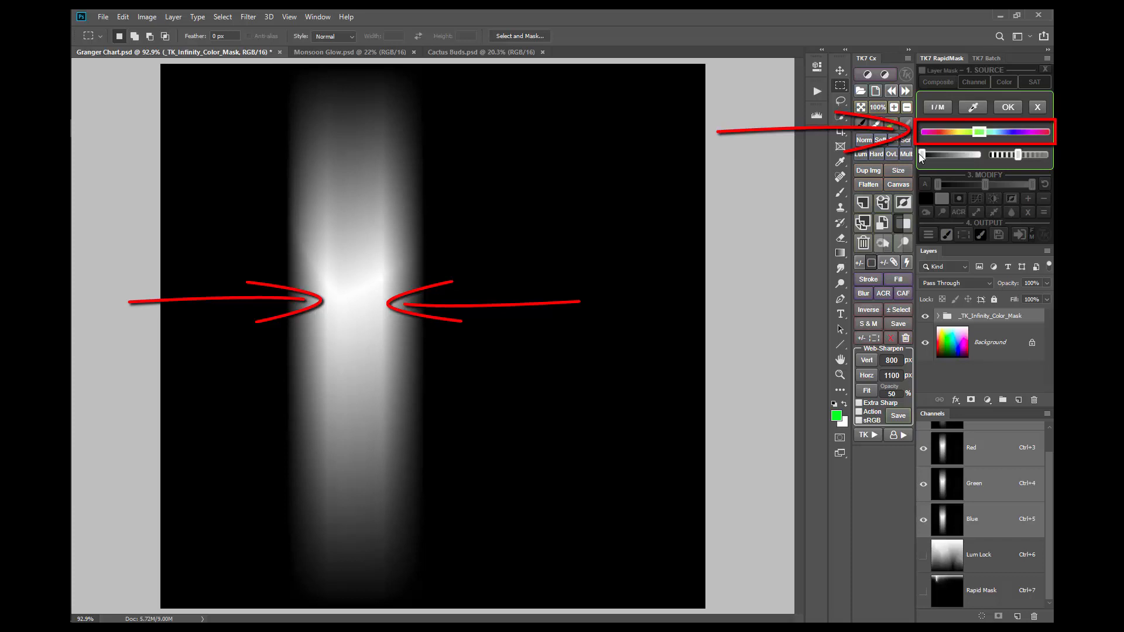
Step: Extend the green mask's hue range into the yellows, and narrow it back to green
click(971, 132)
drag(972, 133, 958, 132)
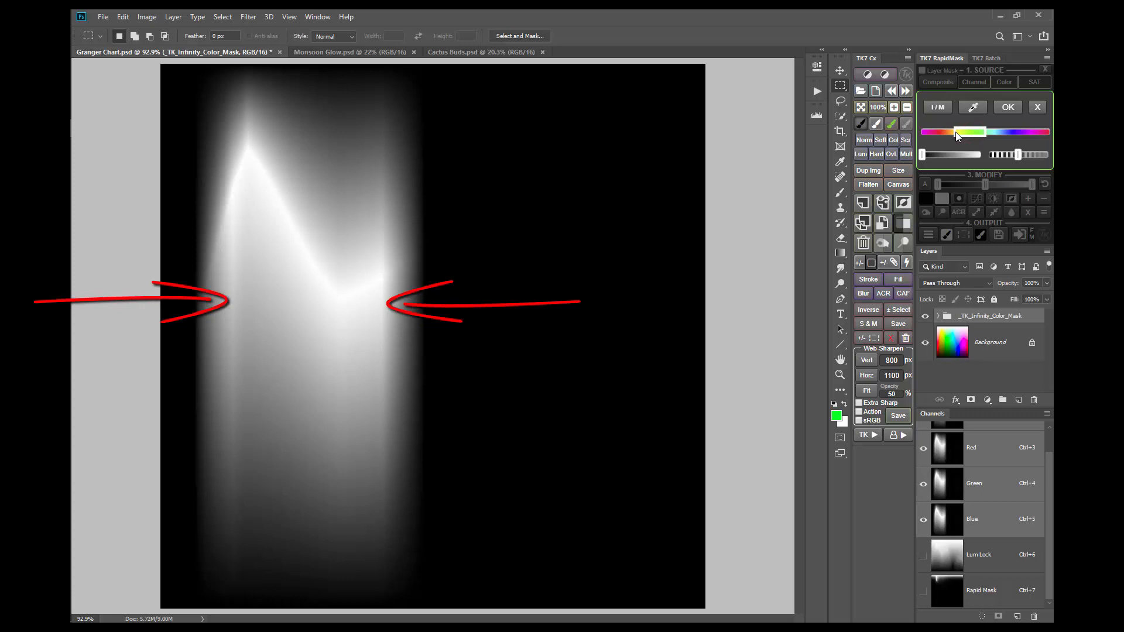
click(957, 133)
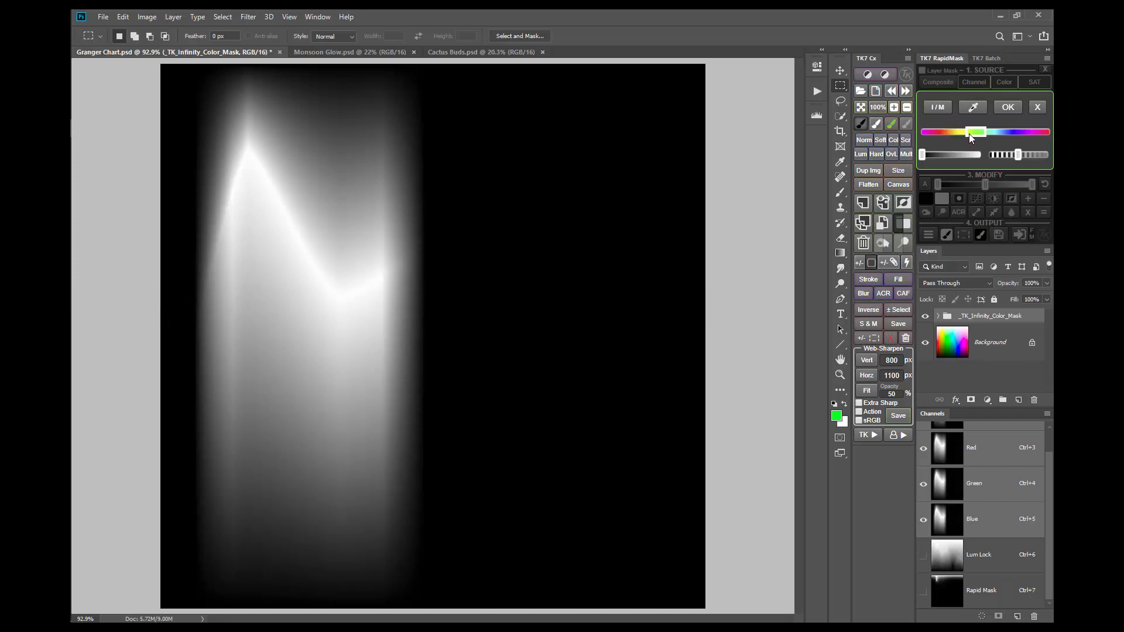
drag(974, 133, 975, 132)
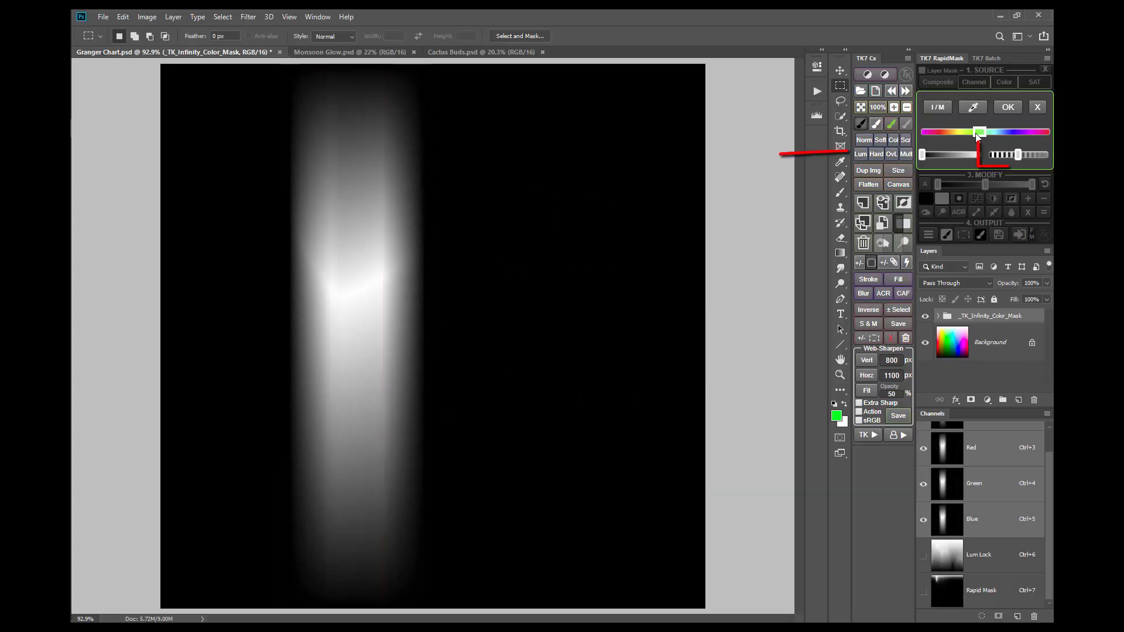
Step: Try narrow, wide and medium edge transitions on the green mask, ending on a wide one
click(996, 154)
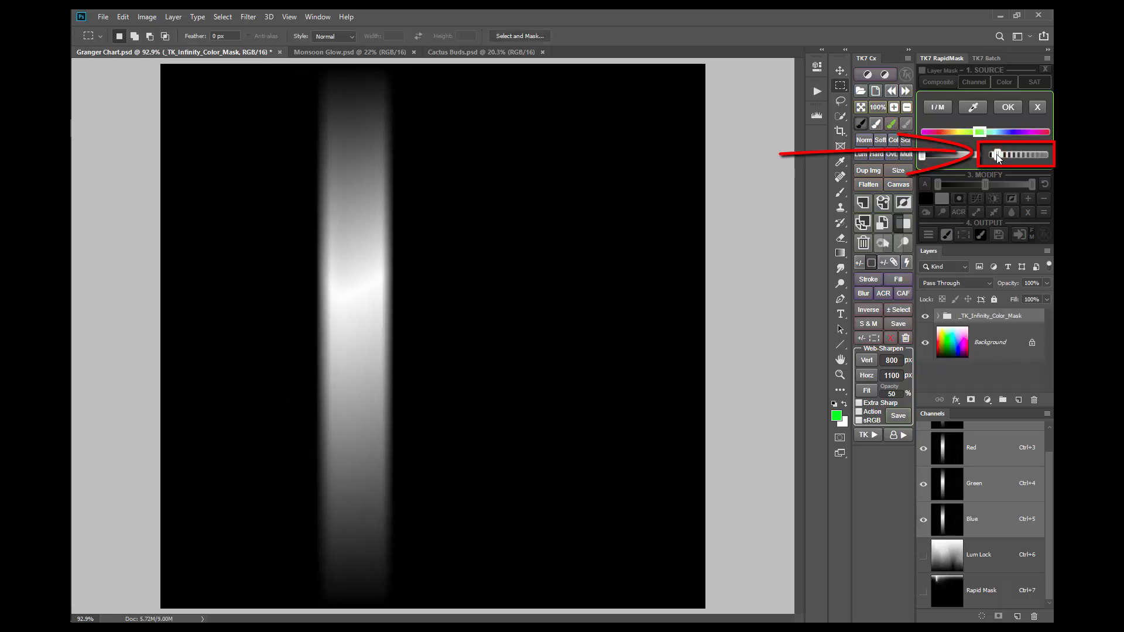
click(1041, 155)
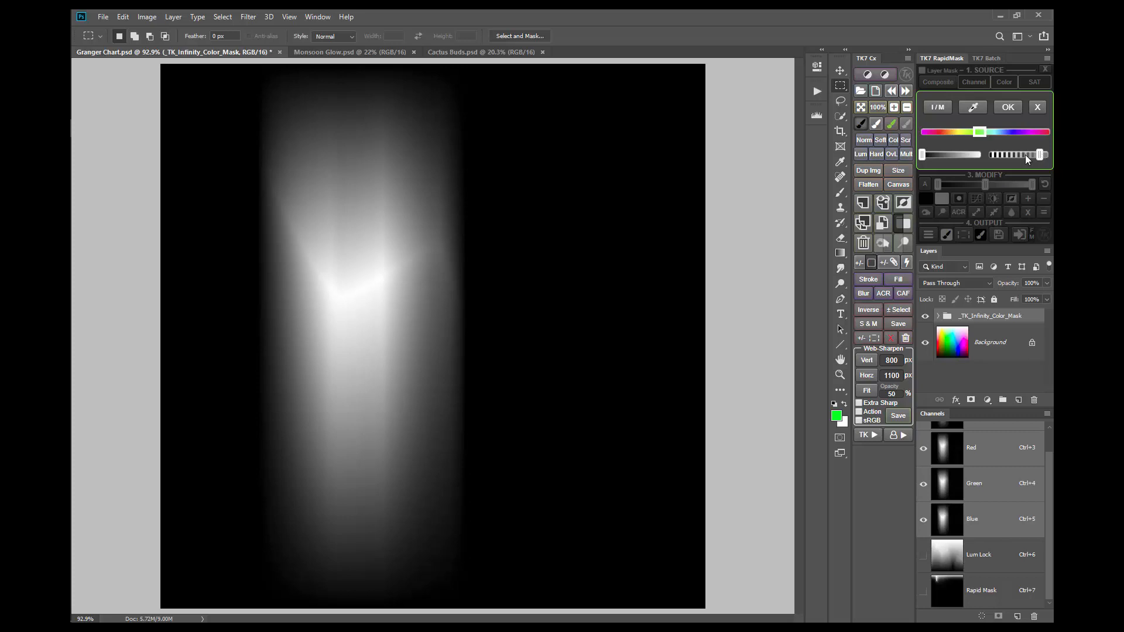
click(1016, 155)
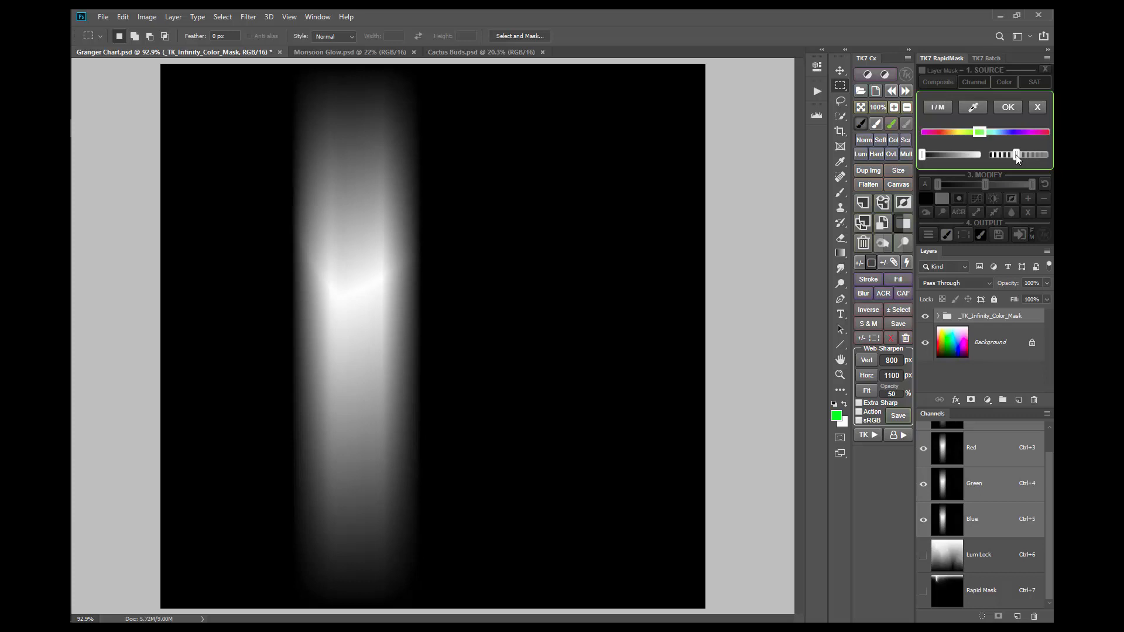
click(1039, 155)
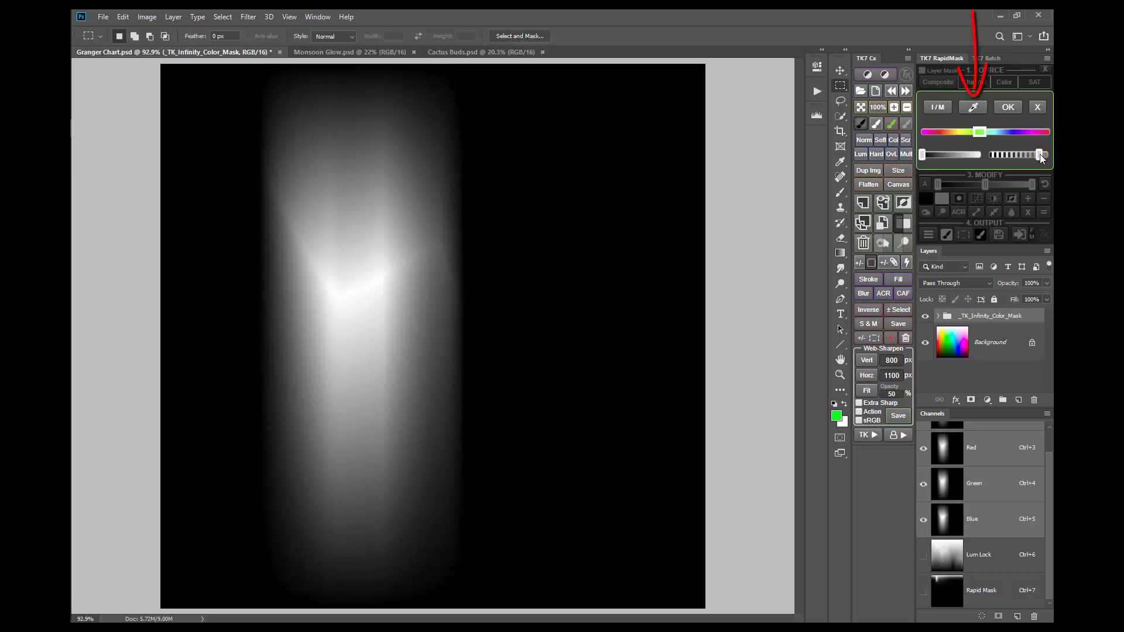
Step: Rebuild the color mask from a blue (558fff) sampled on the chart, with mask brightness at minimum, and accept it
click(974, 107)
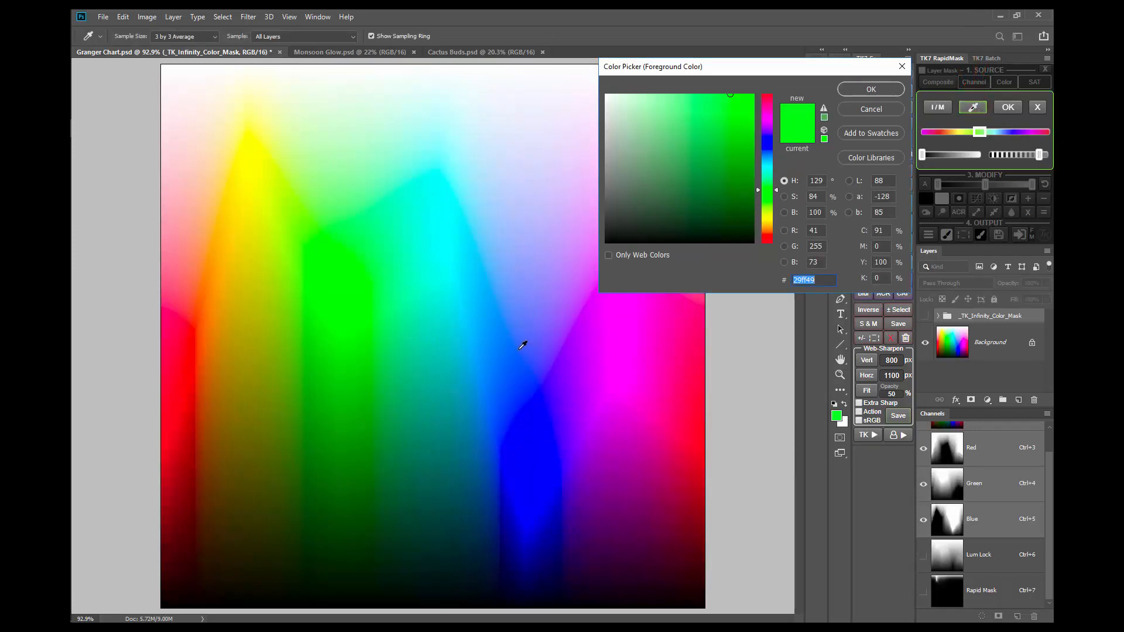
click(492, 318)
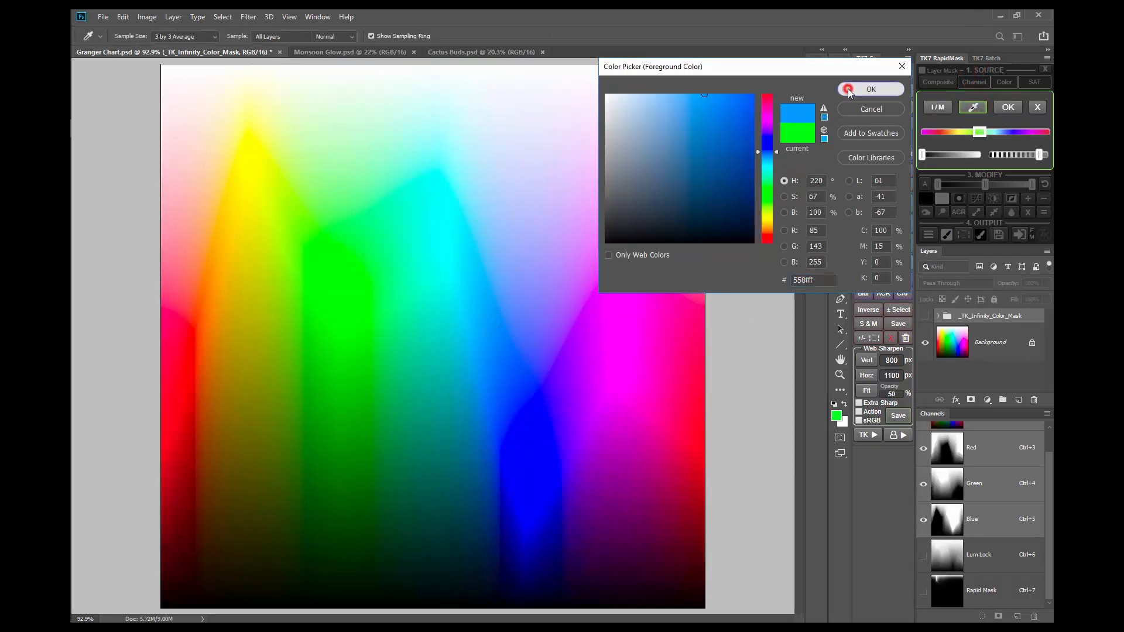
click(871, 89)
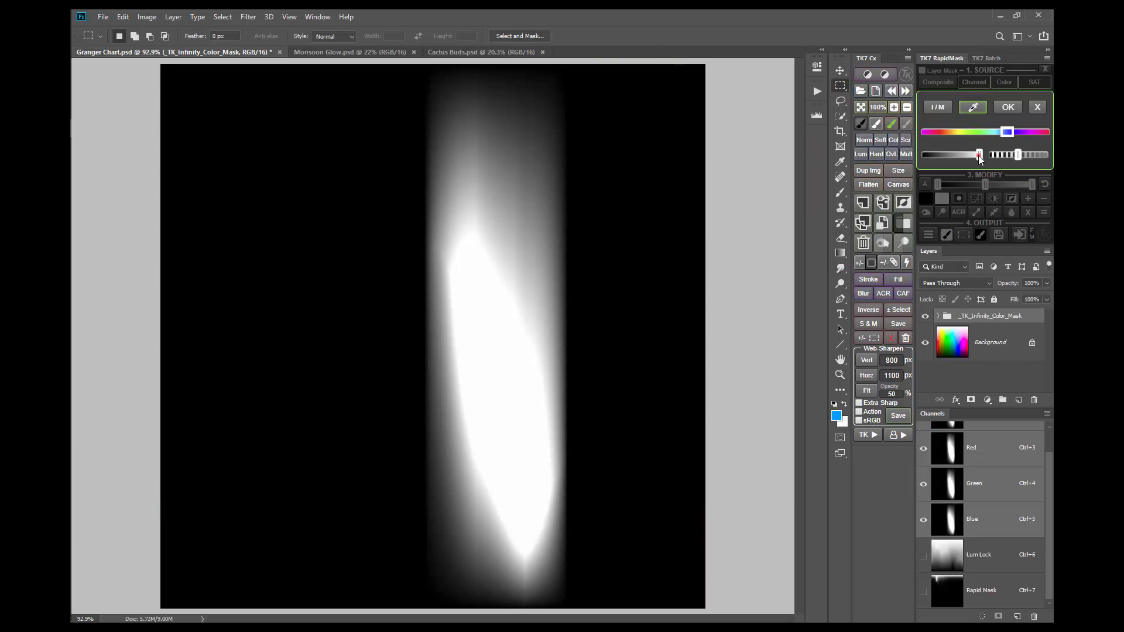
drag(981, 159, 920, 162)
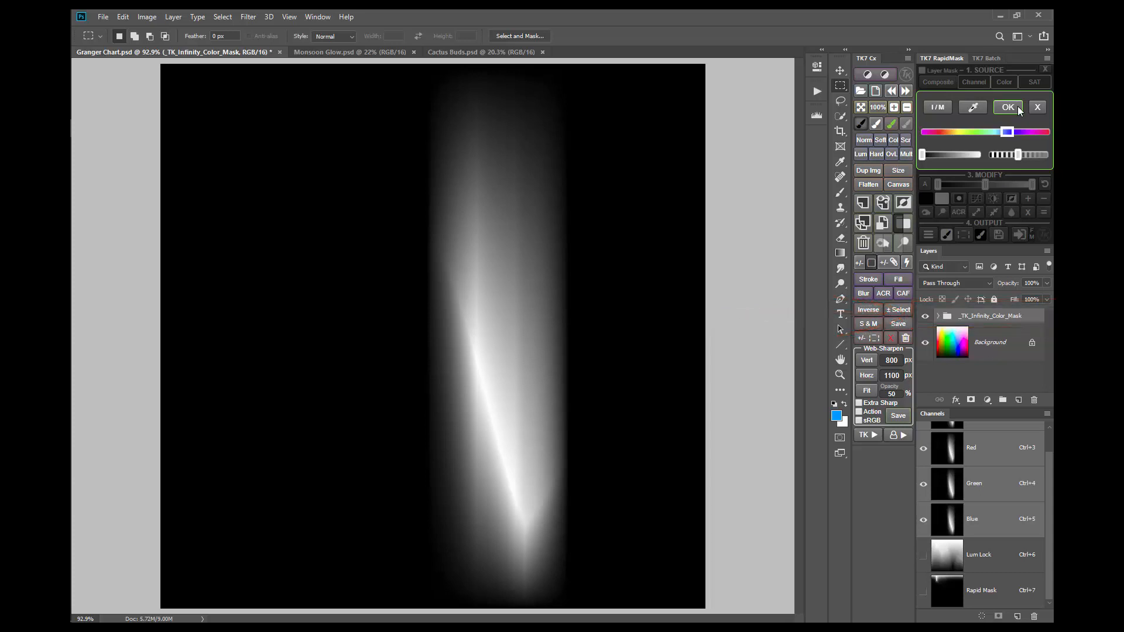
click(1019, 108)
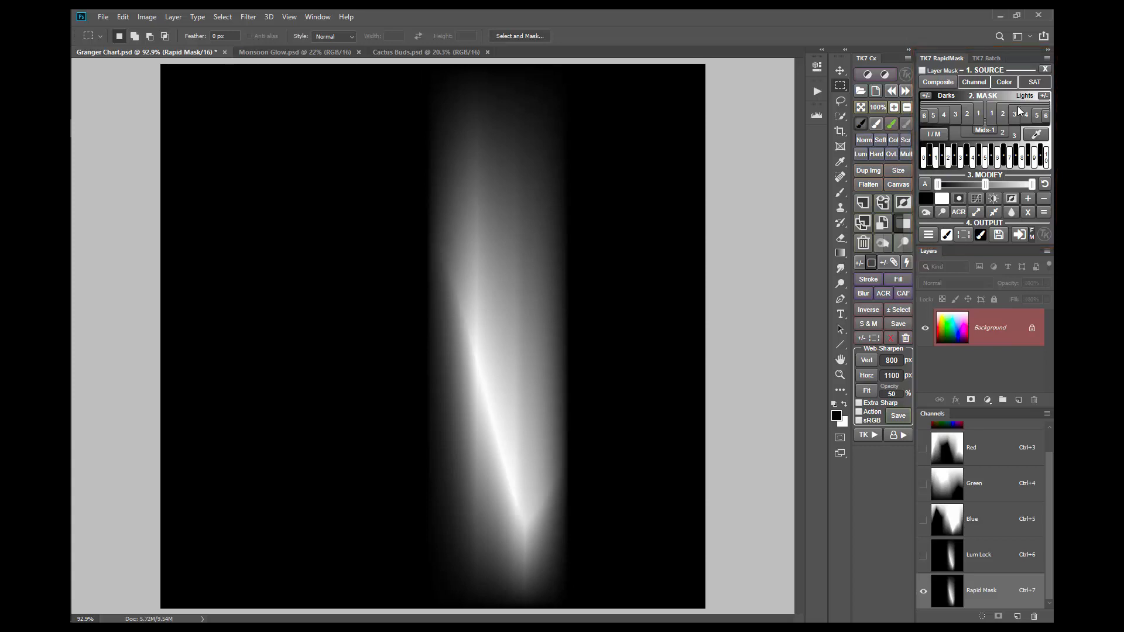
Step: Preview narrower Lights masks of the accepted blue mask up to Lights-4, and return to Lights-1
click(1016, 115)
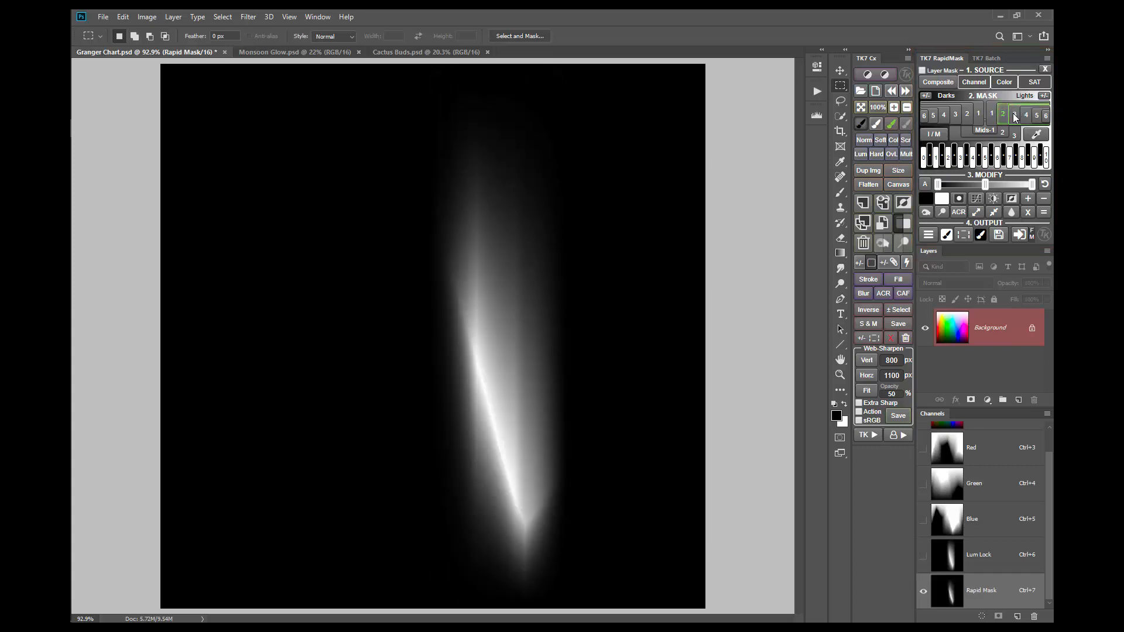
click(1024, 117)
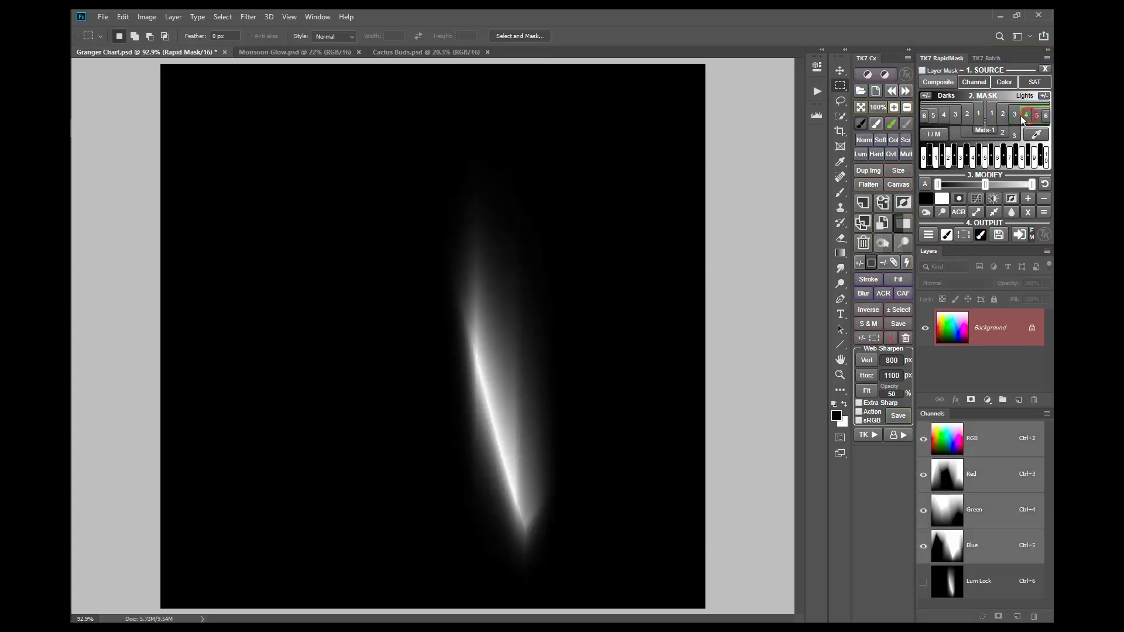
click(992, 114)
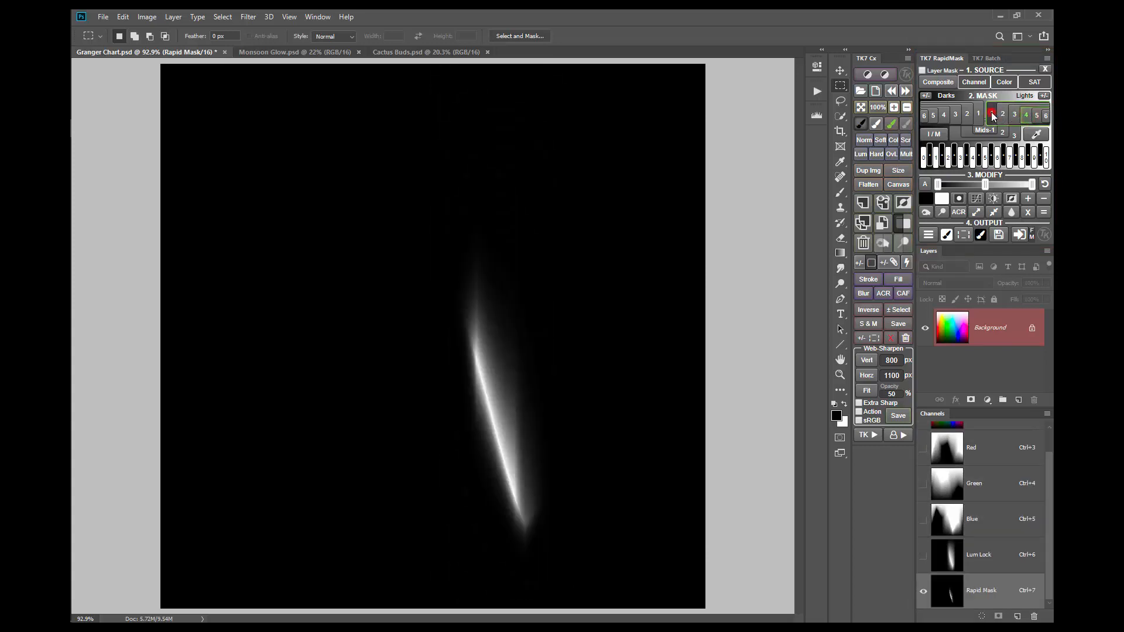
Step: Modify the blue mask's levels with a midtone value of 0.72 and a white point of 213
click(988, 186)
drag(1031, 185, 1016, 185)
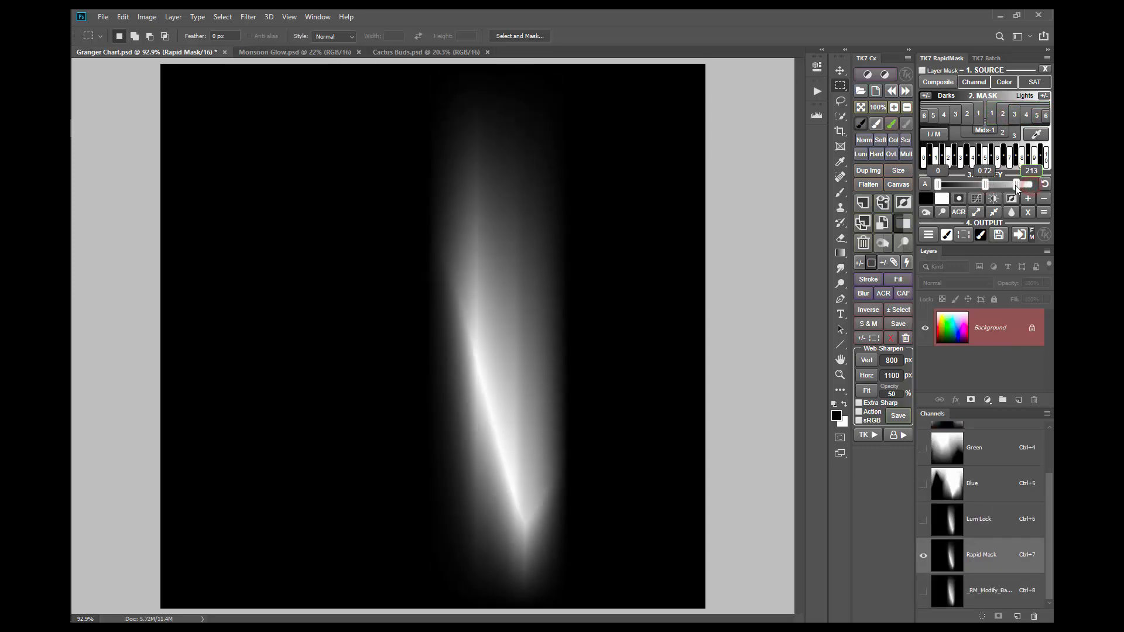
Step: Output the modified blue mask as the layer mask of a new Curves adjustment layer, without adjusting the curve
click(928, 234)
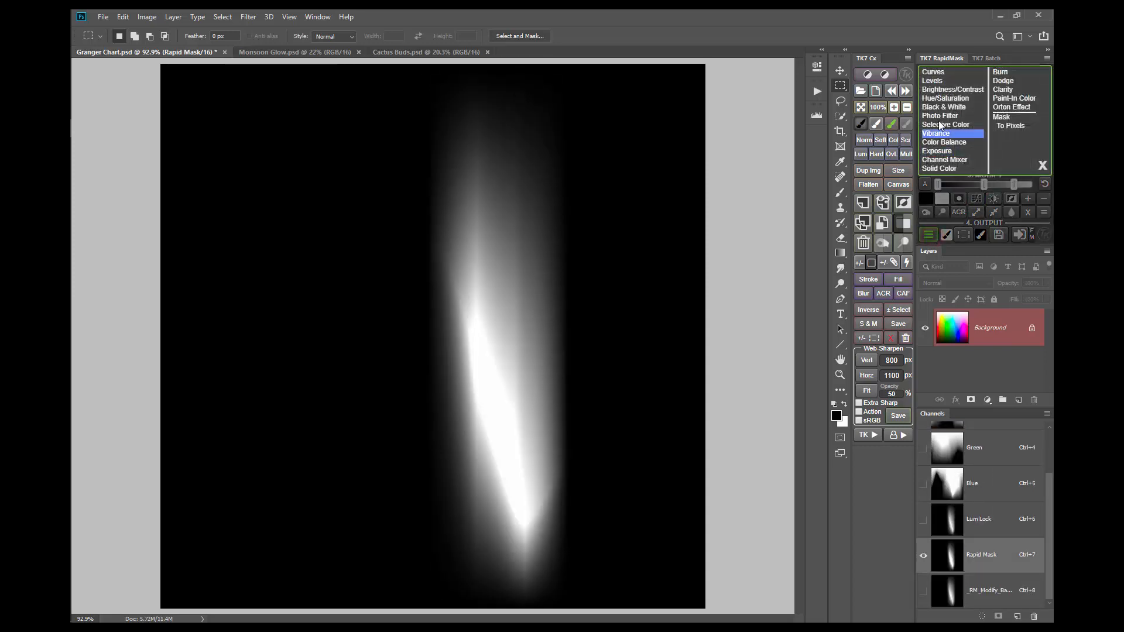
click(932, 72)
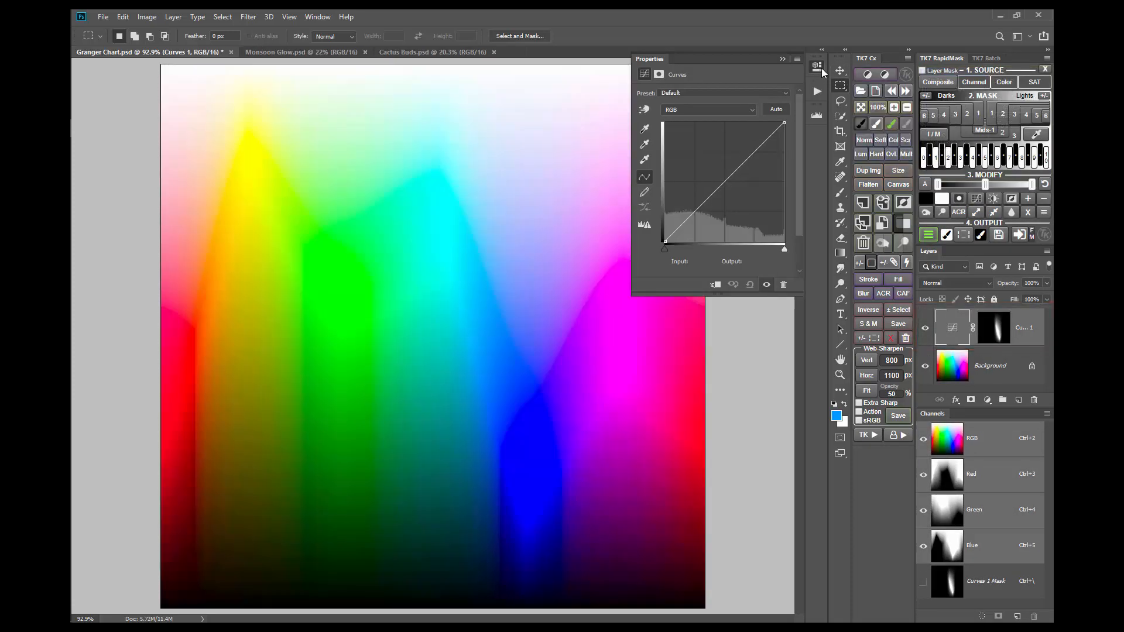
click(818, 67)
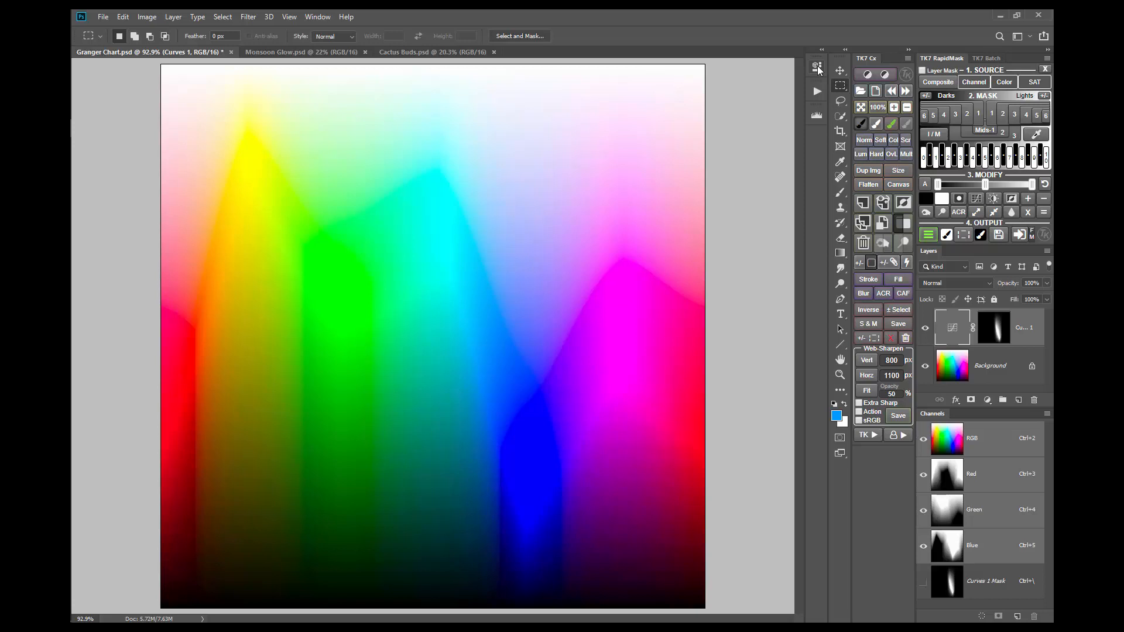
Step: Switch to Monsoon Glow.psd and create a color mask from an orange (c08f4b) sampled in the bright clouds above the mountains
click(340, 53)
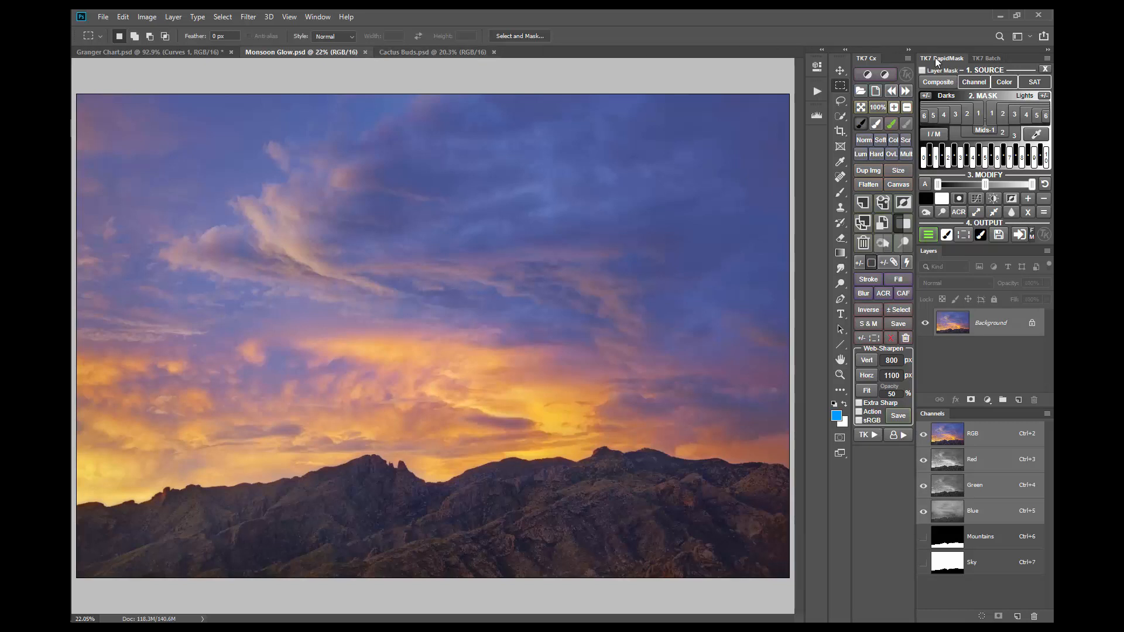
click(997, 82)
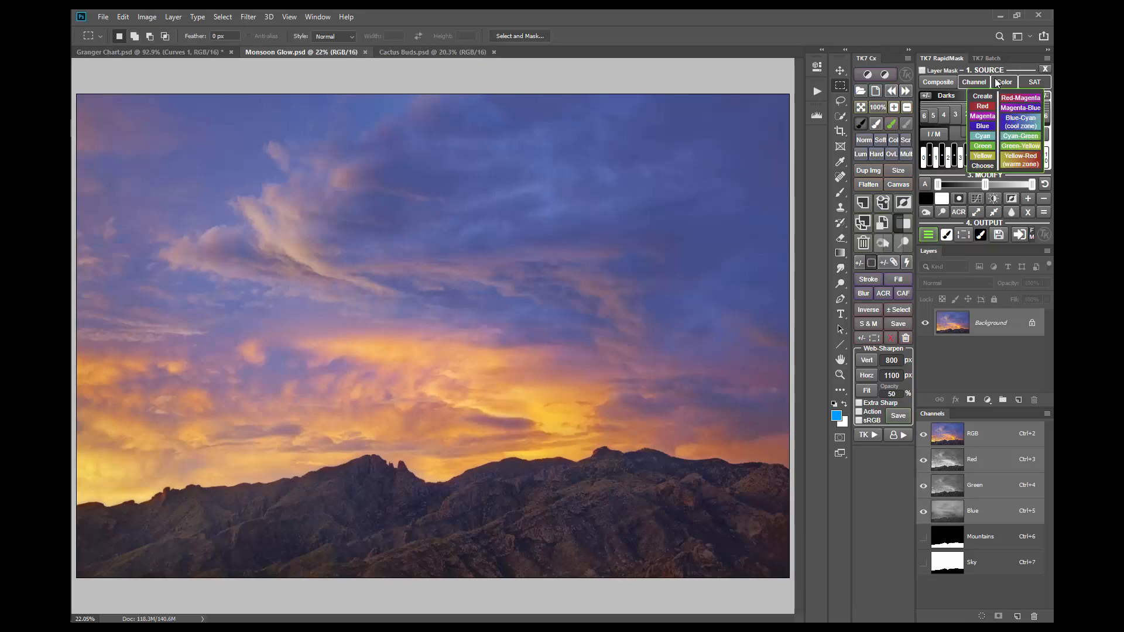
click(986, 166)
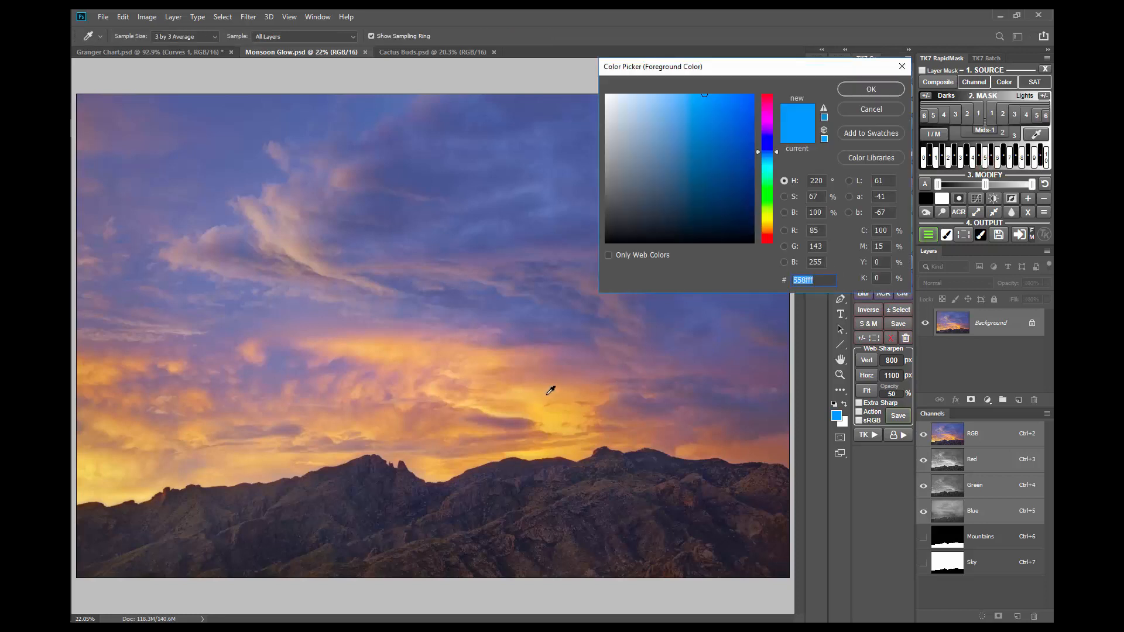
click(565, 391)
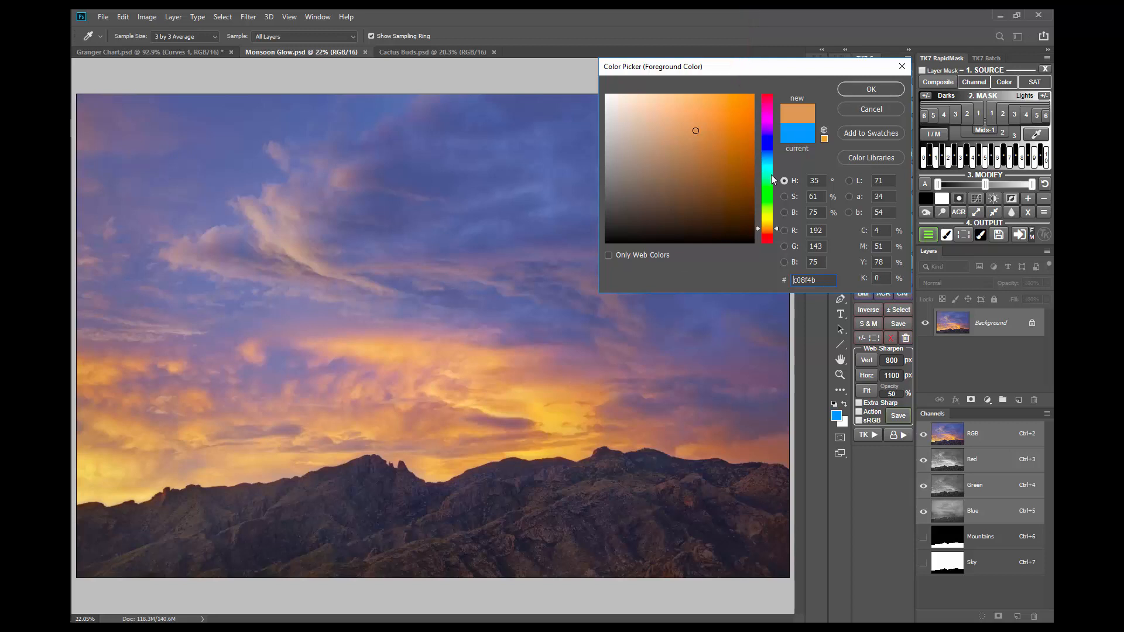
click(855, 87)
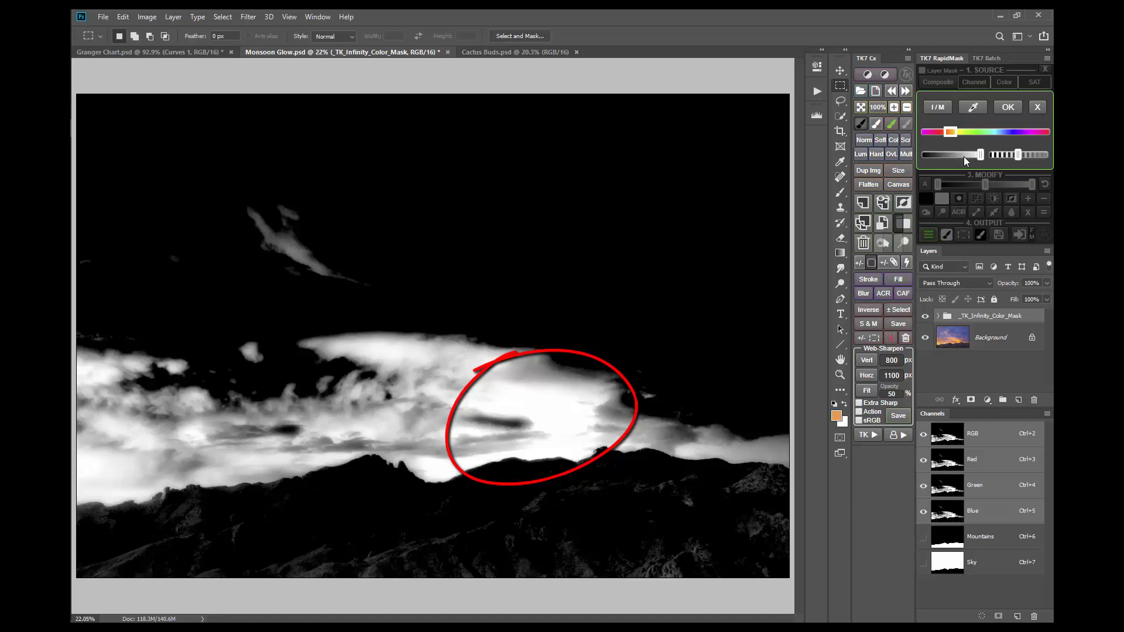
Step: Refine the orange mask with lower brightness, a hue range extended toward red and a wider edge transition, and accept it
drag(966, 162, 935, 163)
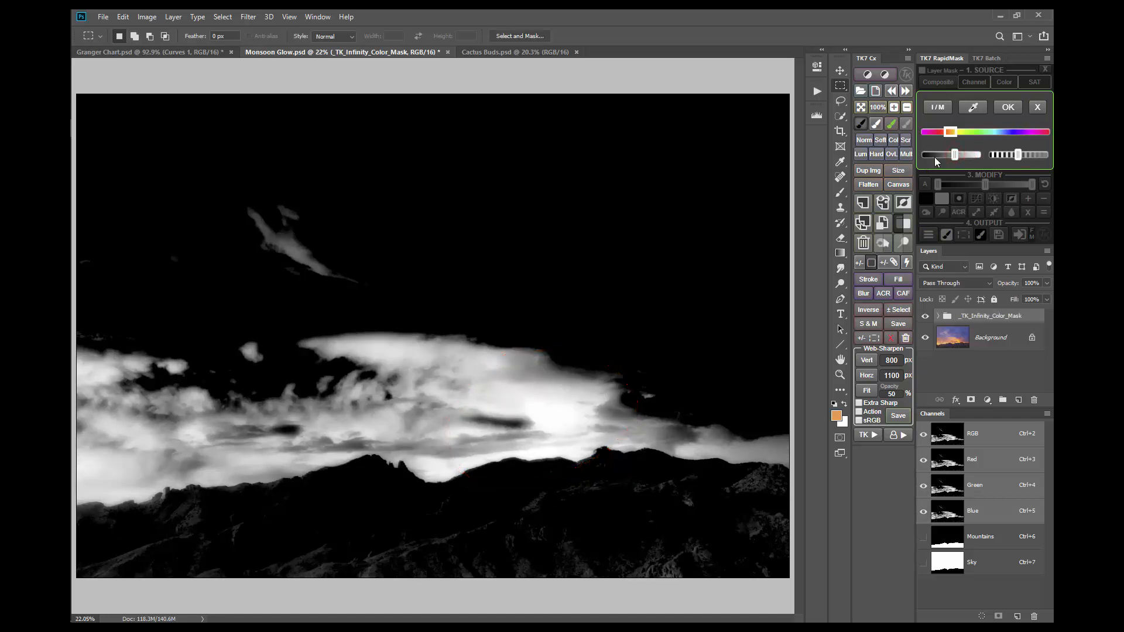
click(943, 156)
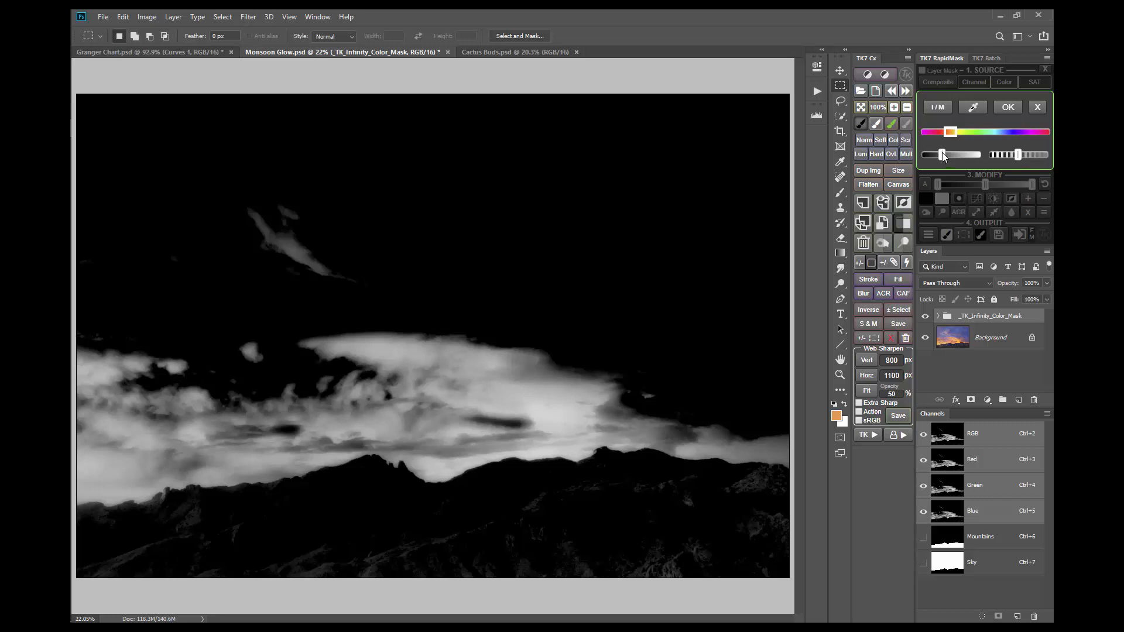
click(936, 131)
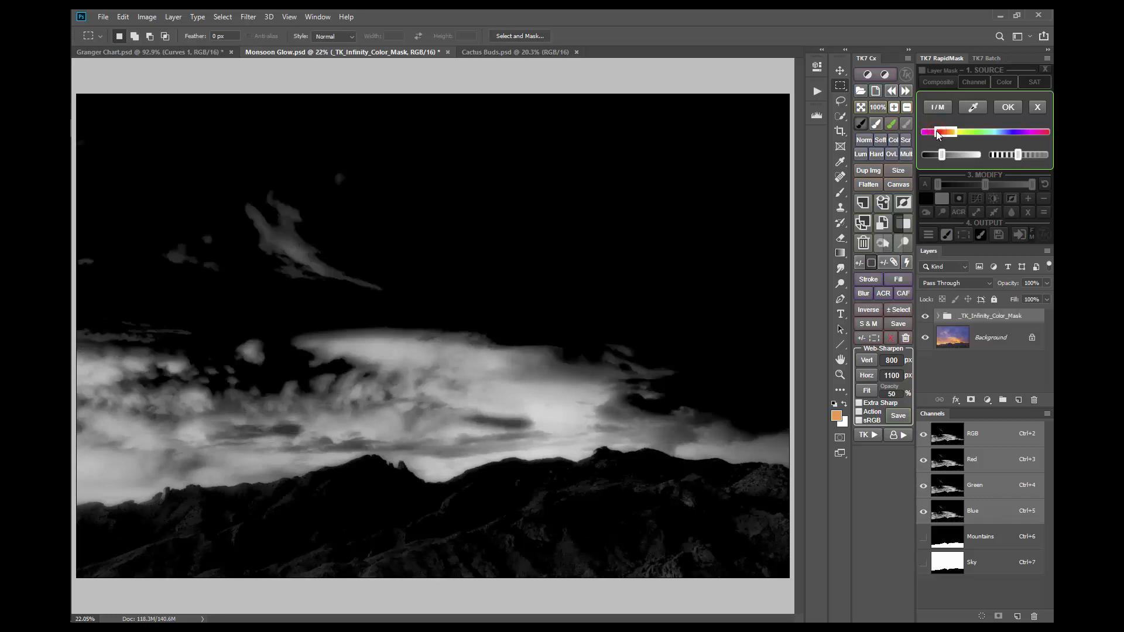
click(1036, 155)
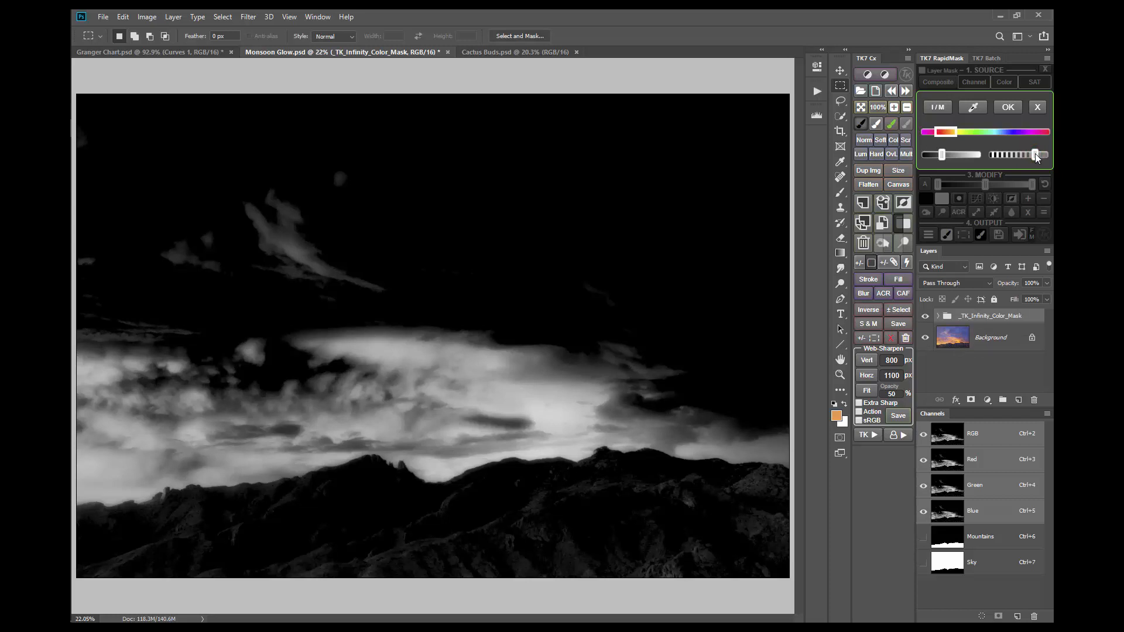
click(1015, 110)
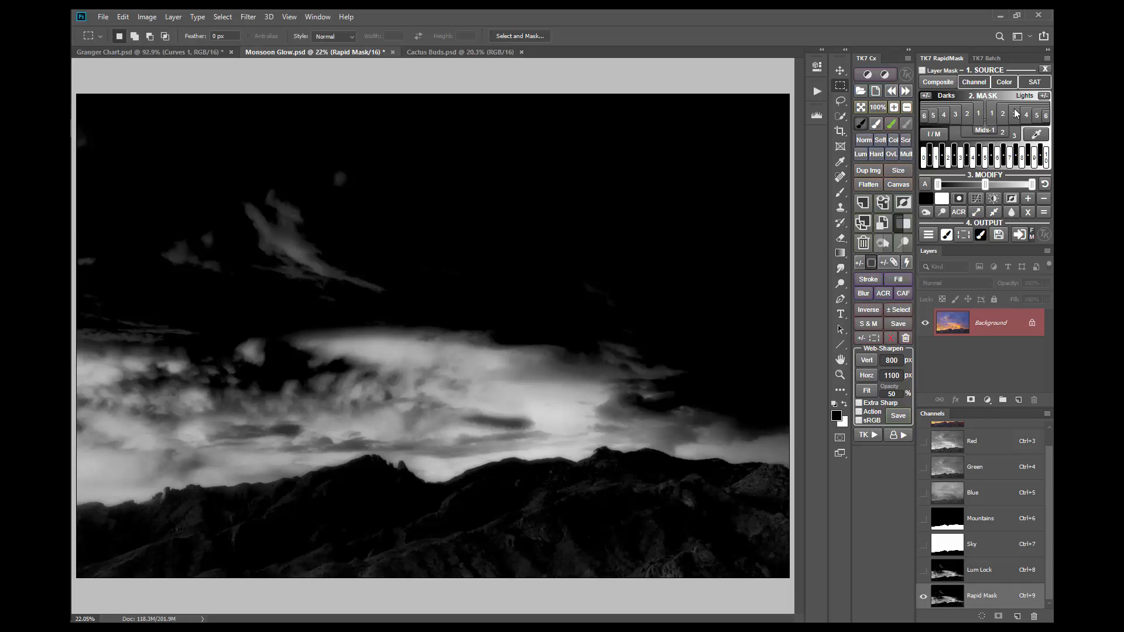
Step: Preview the Lights-2 and Darks-1 versions of the orange mask, and return to Lights-1
click(1004, 116)
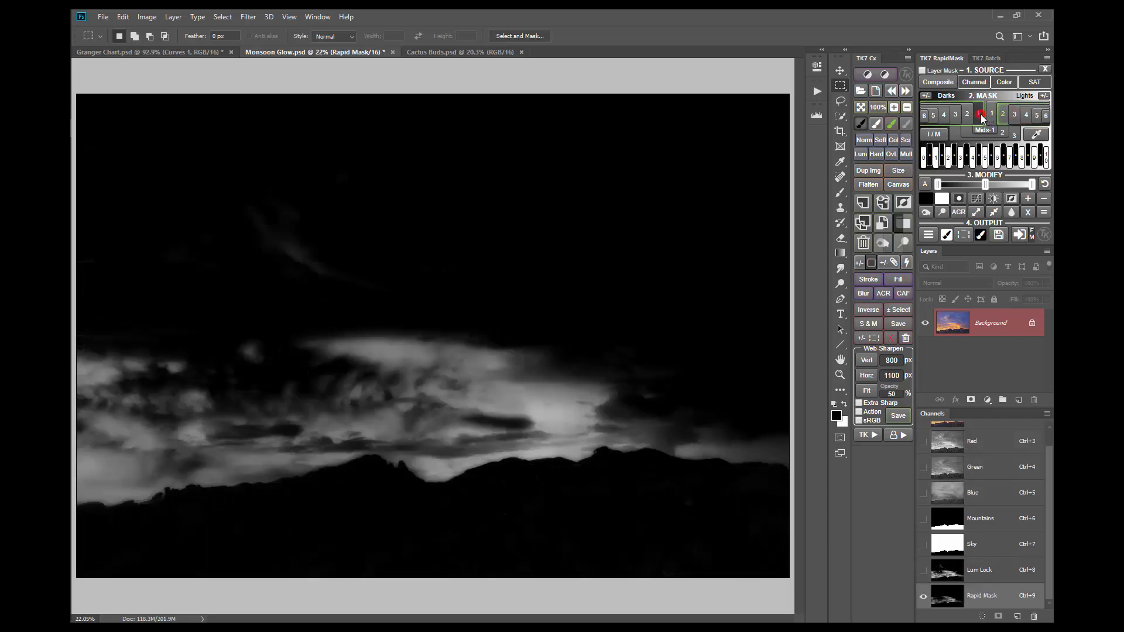
click(980, 114)
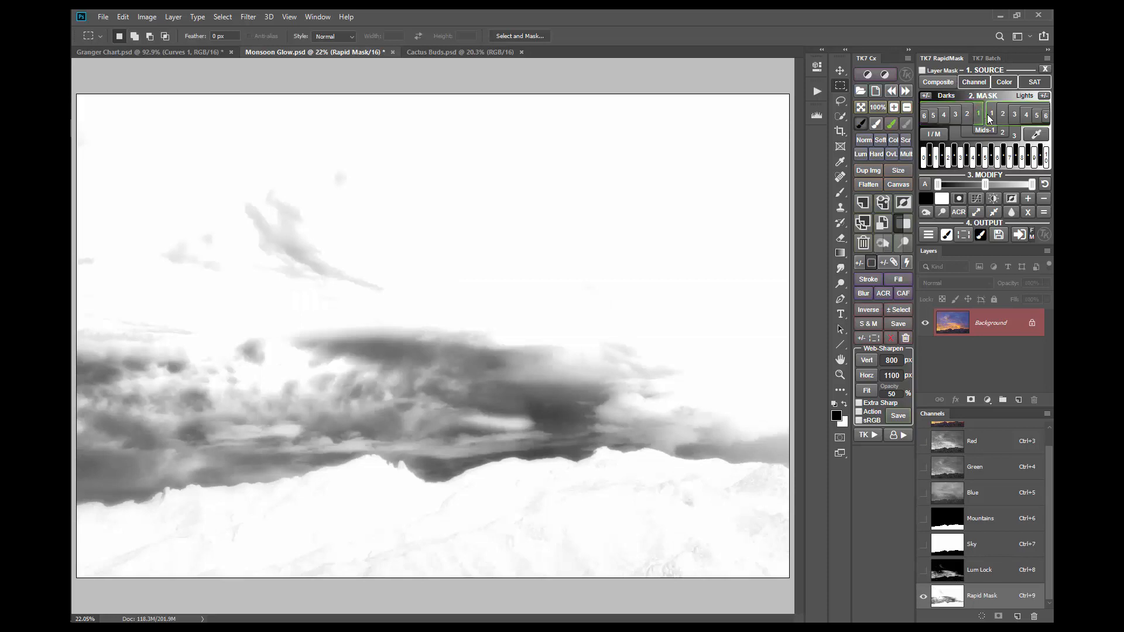
click(990, 114)
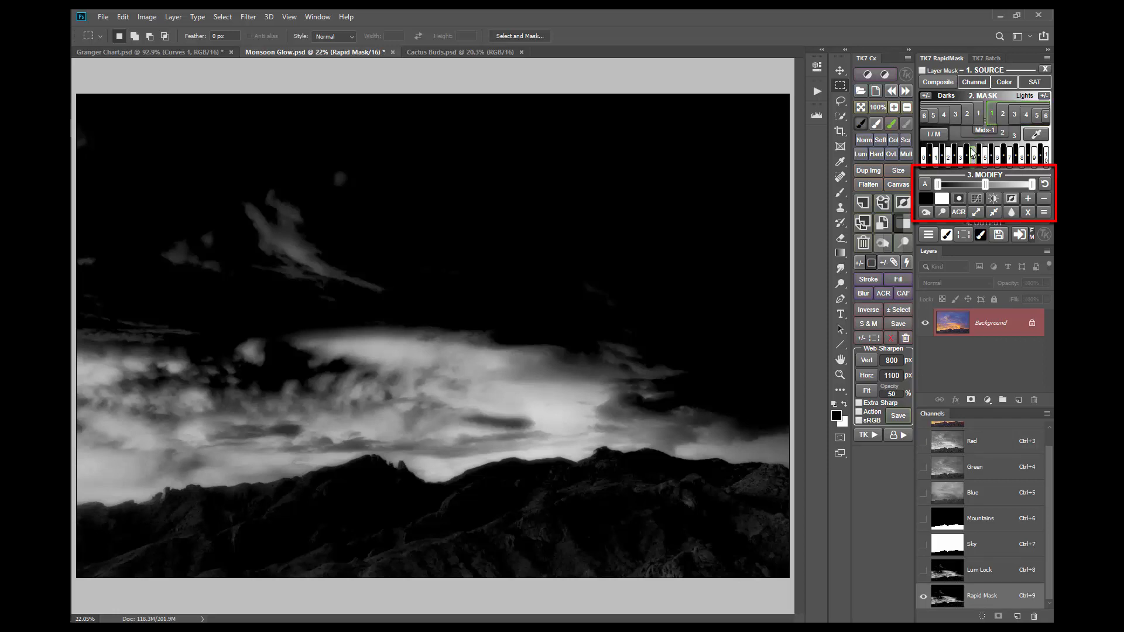
Step: Try painting the mountains out of the orange mask with a black brush, and undo the painting
click(929, 198)
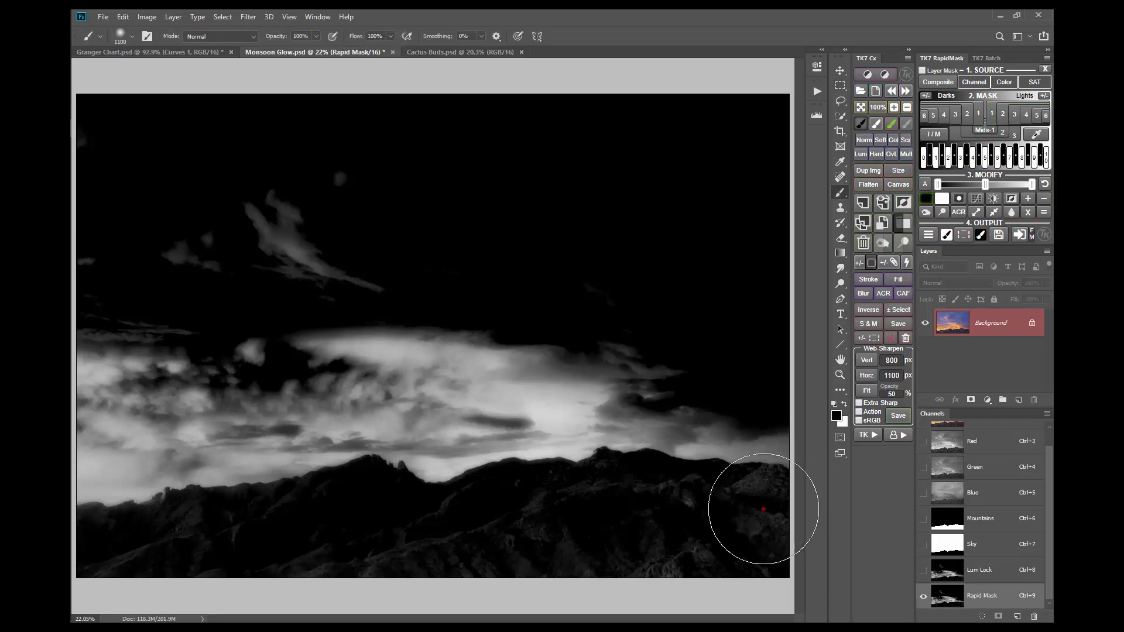
mouse_move(763, 508)
mouse_down()
mouse_move(139, 560)
mouse_move(362, 519)
mouse_move(632, 497)
mouse_up()
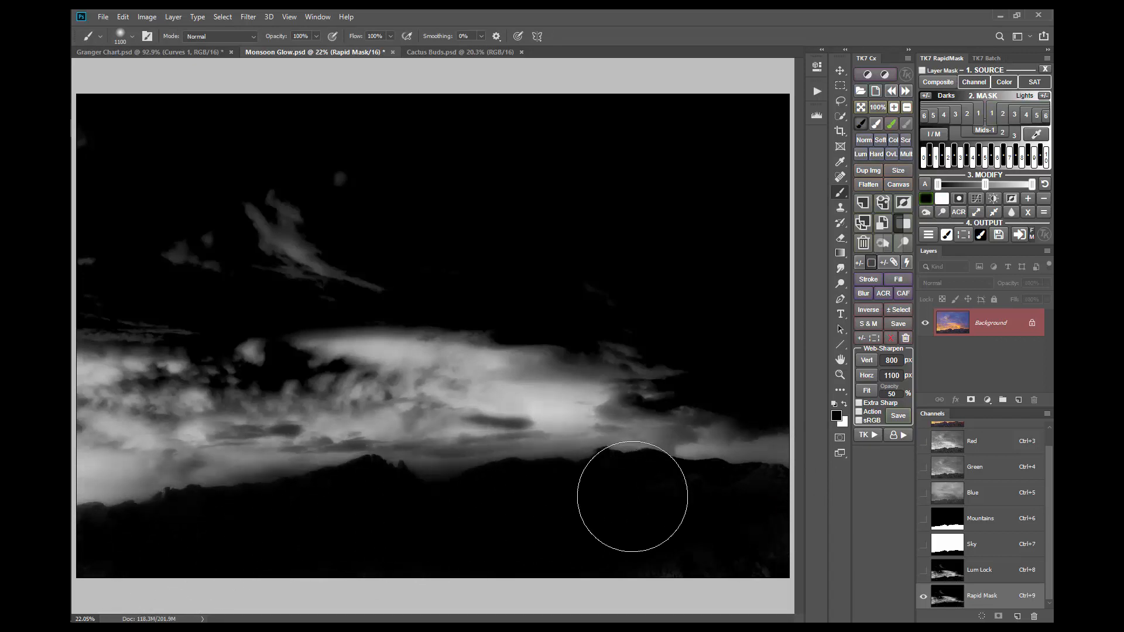
click(891, 91)
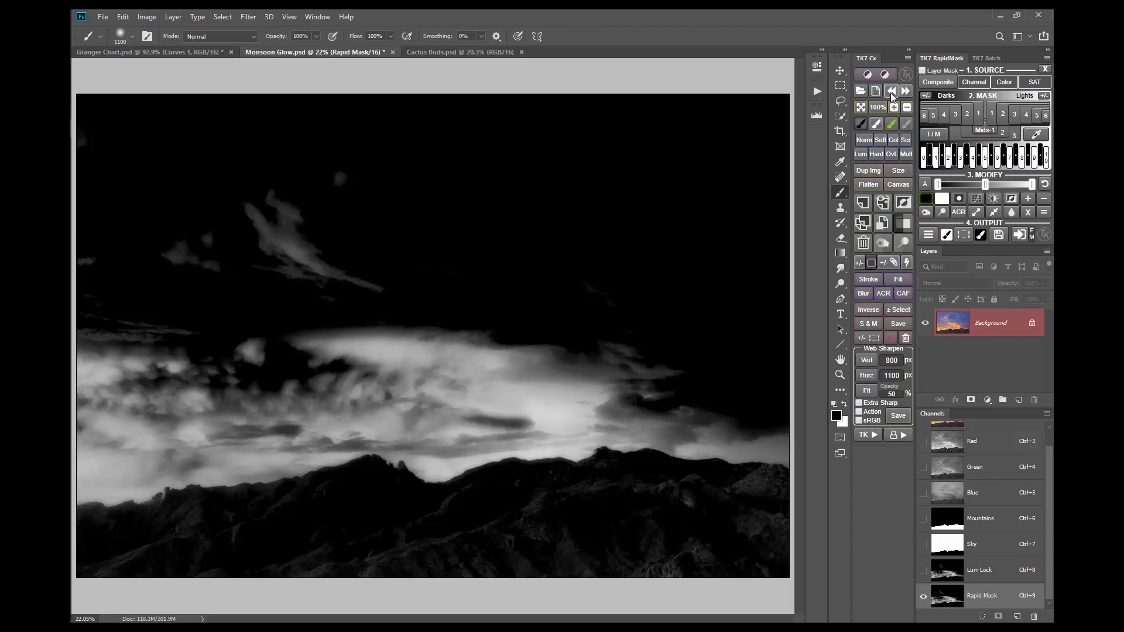
Step: Load the saved Sky channel as a selection and use it to mask the mountains out of the orange mask, feathered 0.1 pixels
click(1013, 551)
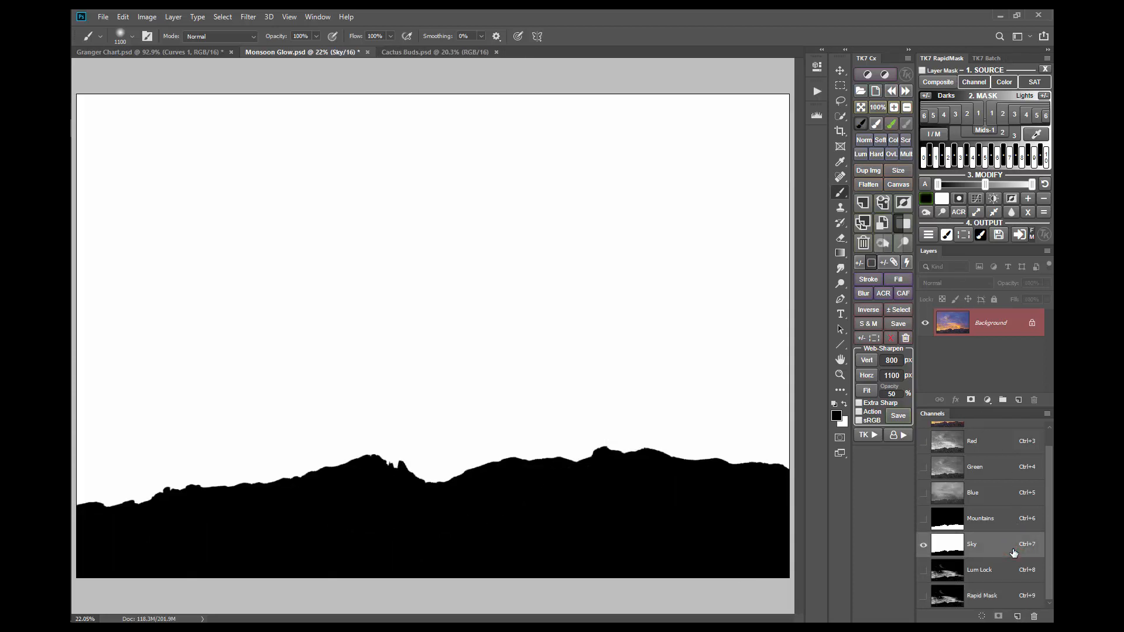
ctrl+click(1014, 553)
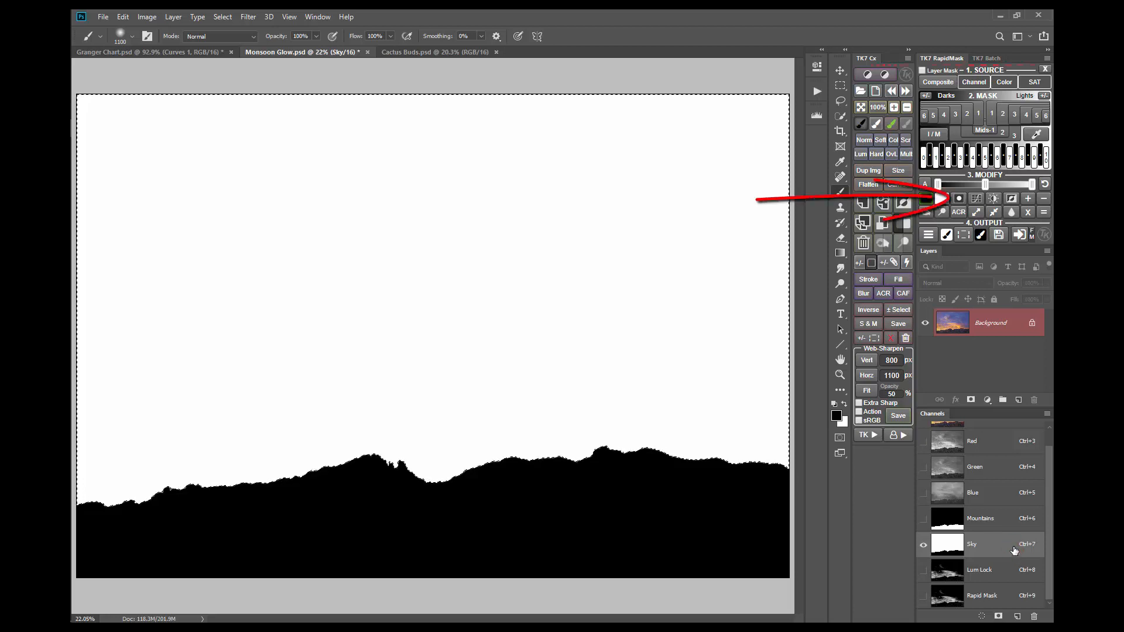
click(959, 199)
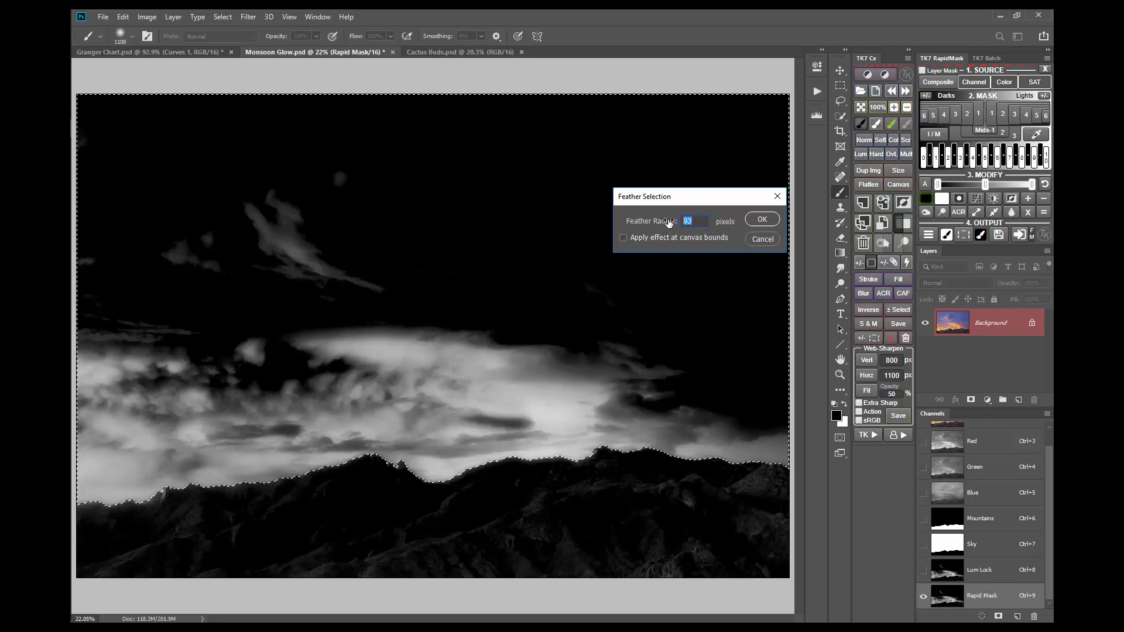
text(2)
text(0)
click(761, 220)
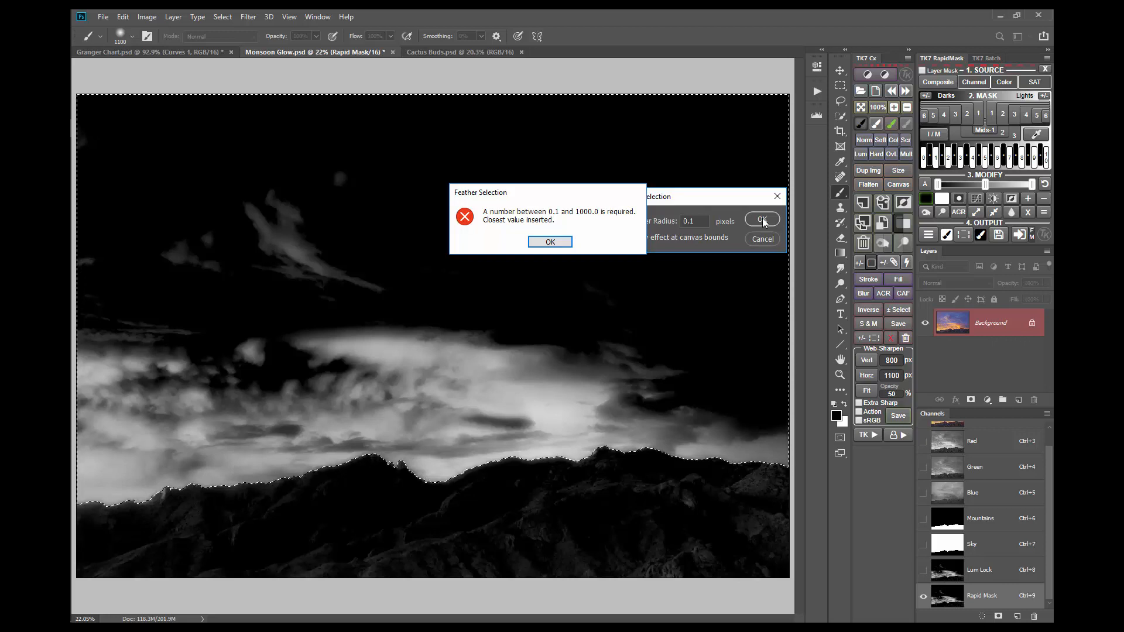
click(556, 238)
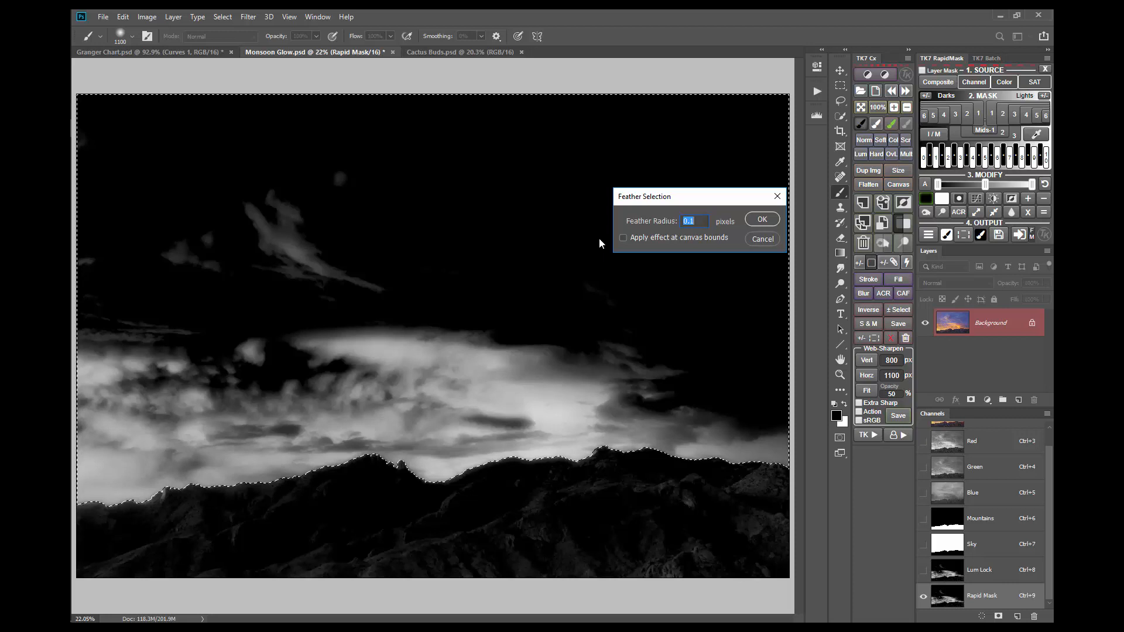
click(760, 222)
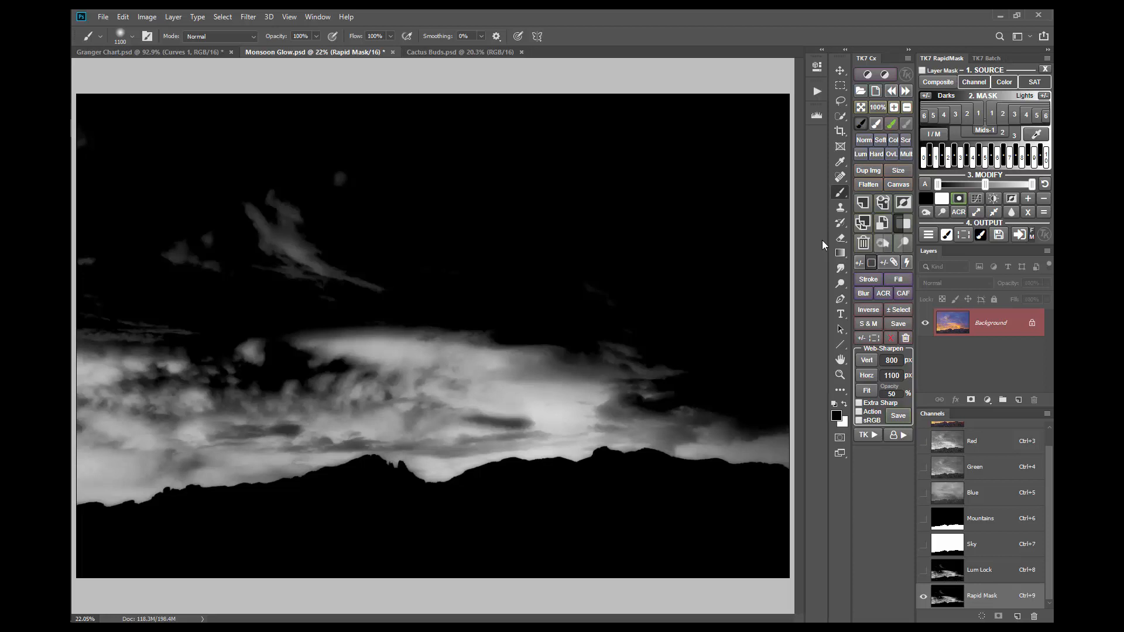
Step: Compare the sunset image with the sky-only orange mask by switching between the two views, ending on the mask
click(934, 134)
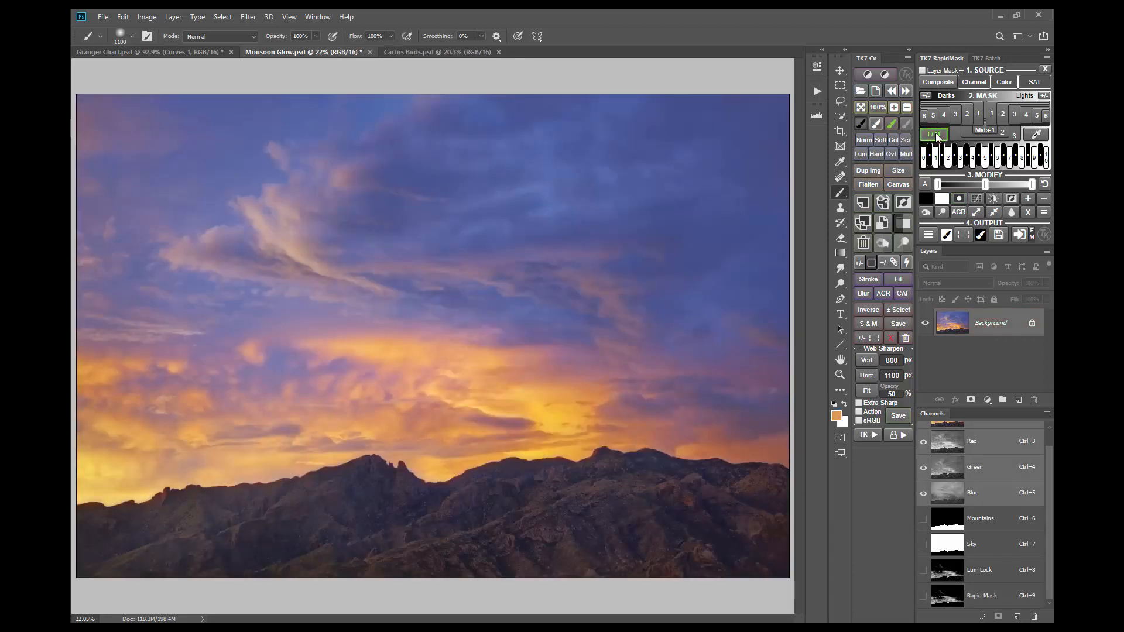
click(935, 134)
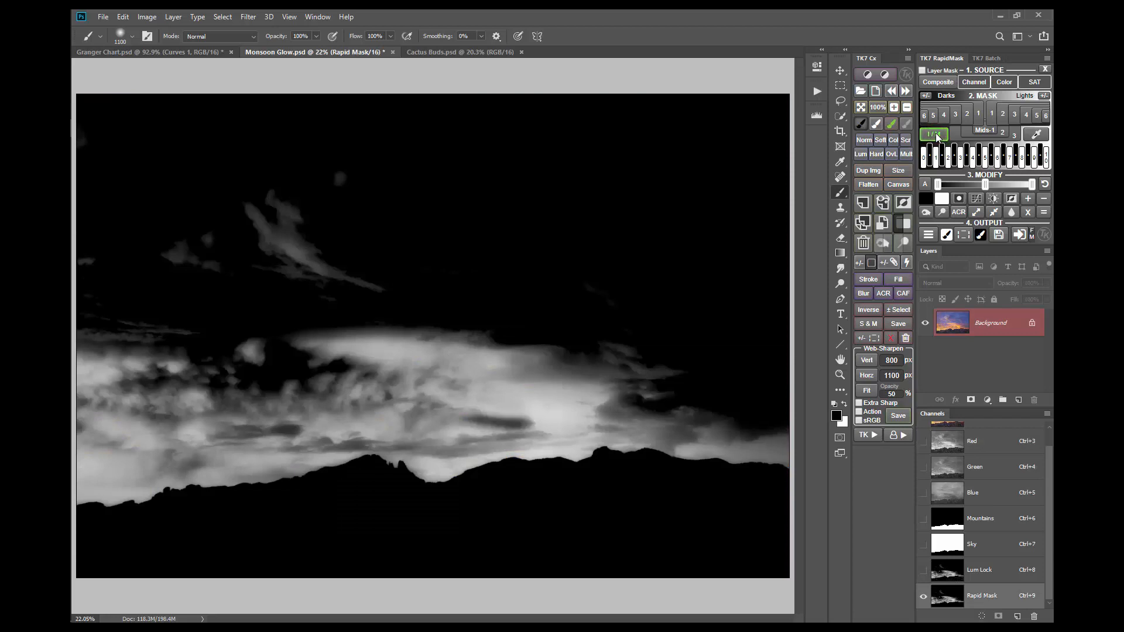
click(936, 135)
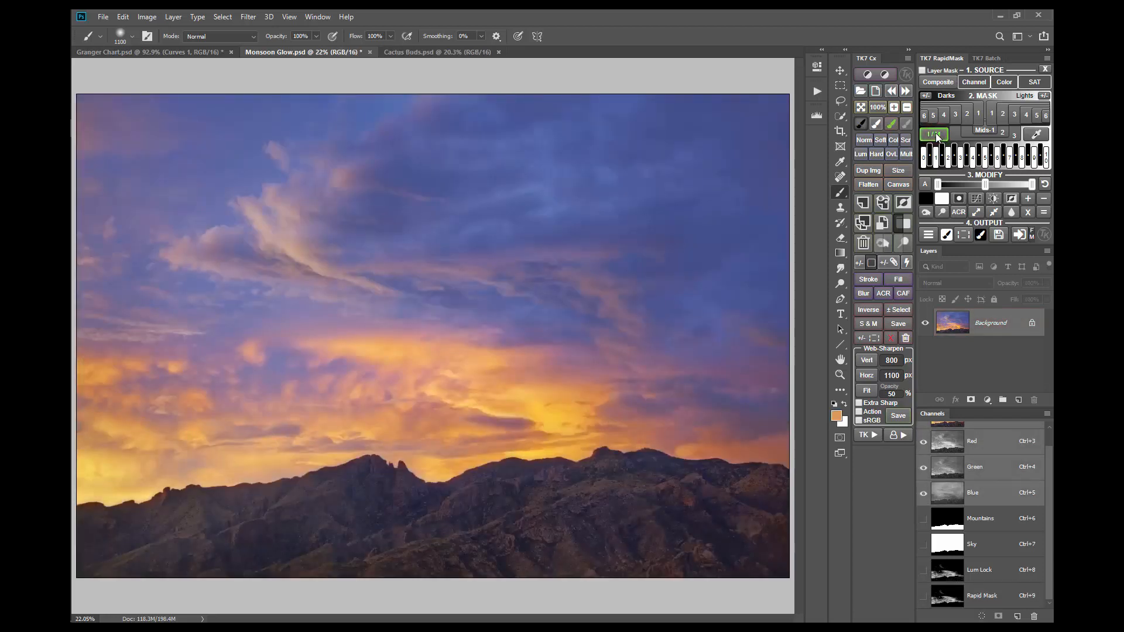
click(935, 134)
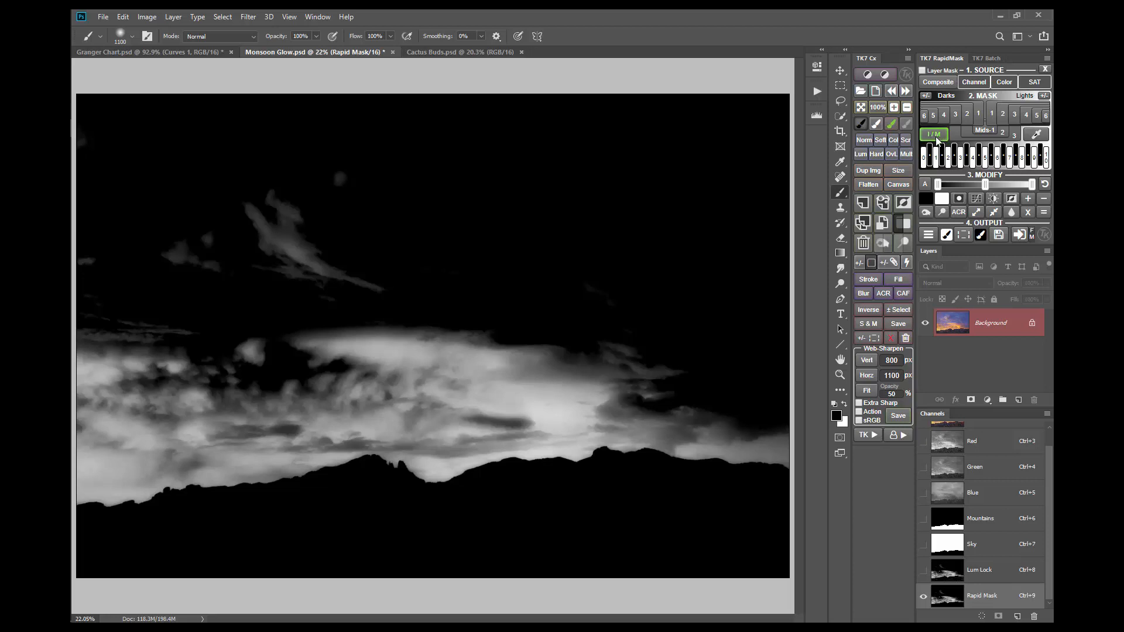
Step: Output the mask as a Levels adjustment layer with midtone 0.68 and white point 222, and compare the image with and without it
click(929, 235)
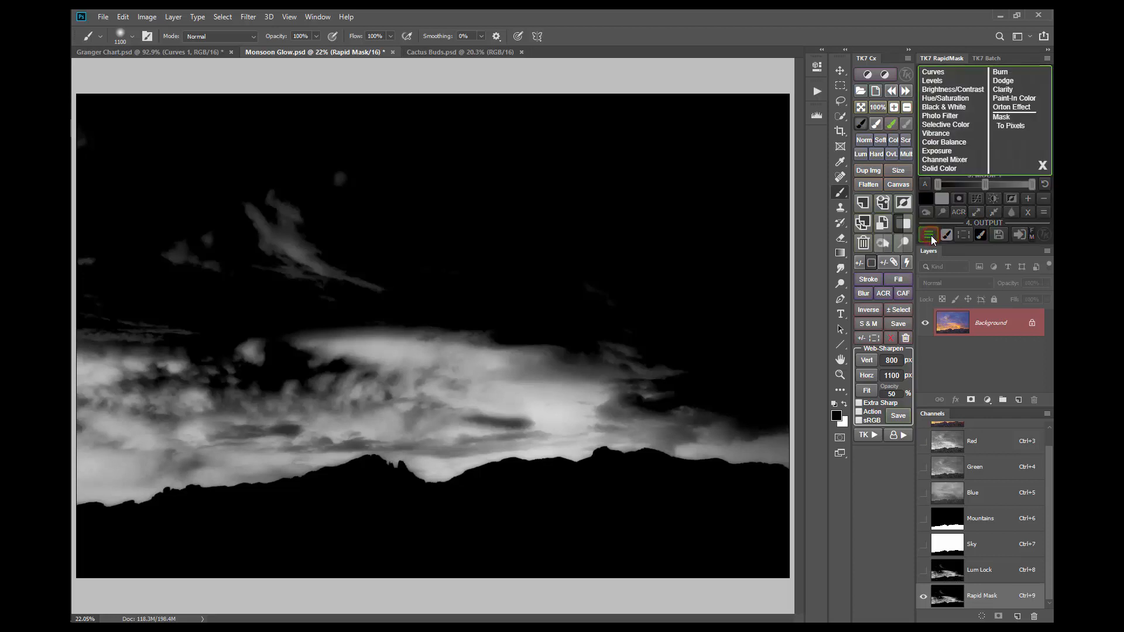
click(947, 81)
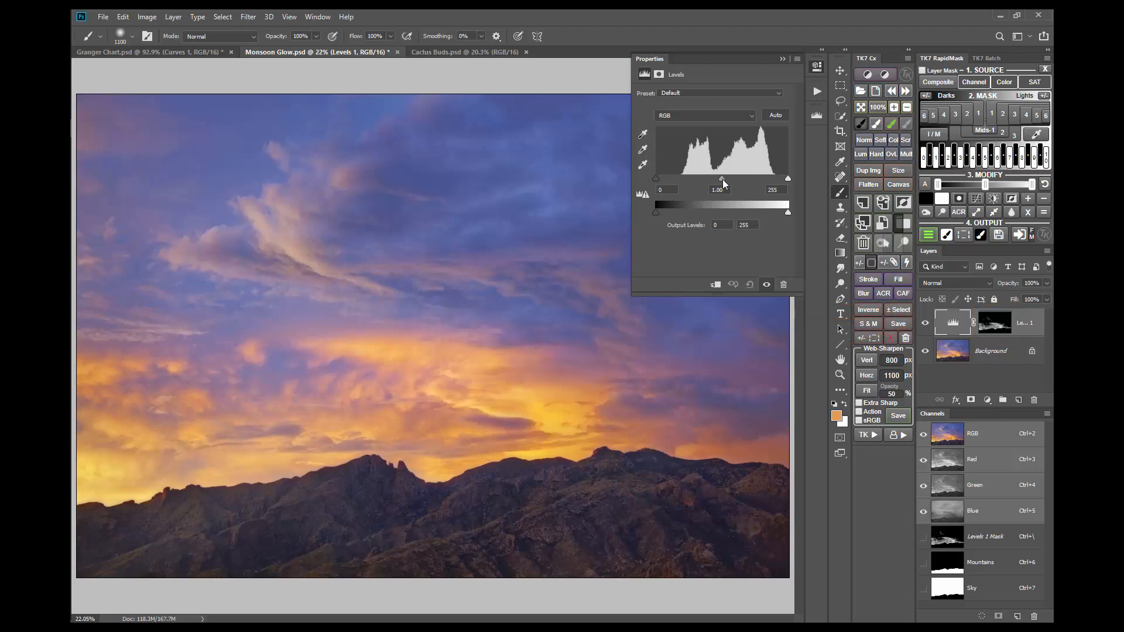
drag(722, 178, 739, 177)
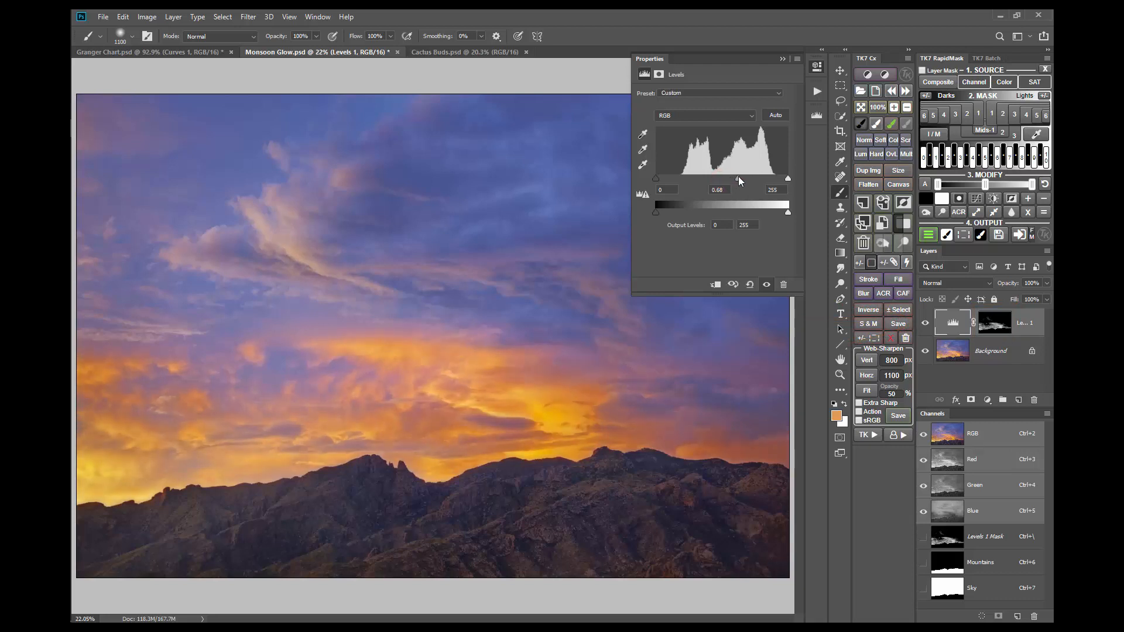
drag(788, 179, 771, 176)
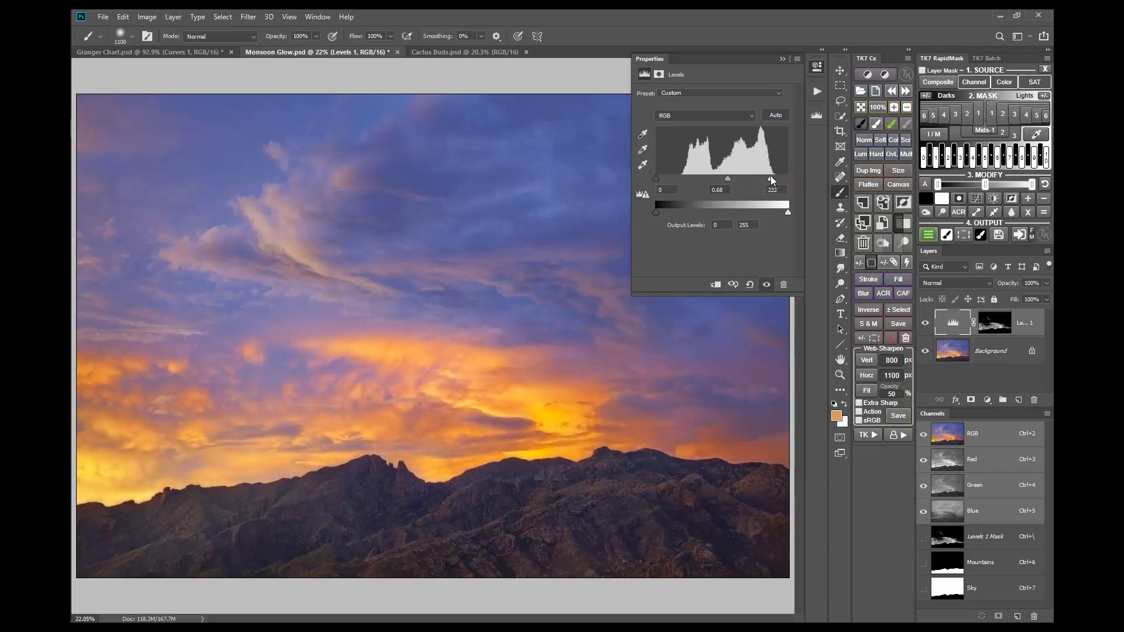
click(817, 67)
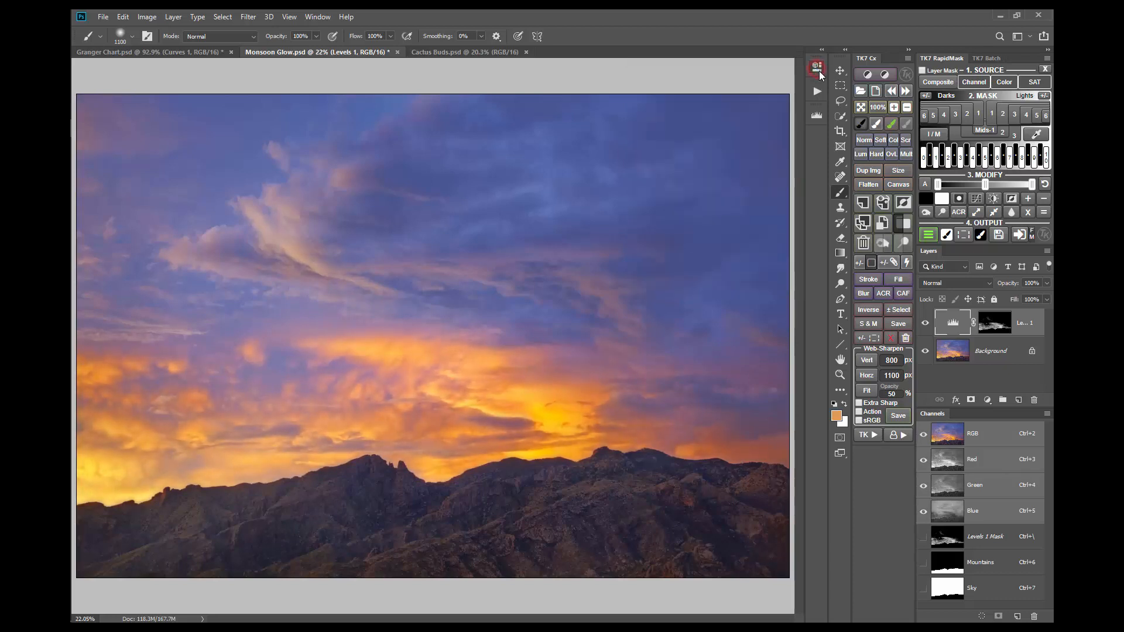
click(925, 323)
click(925, 323)
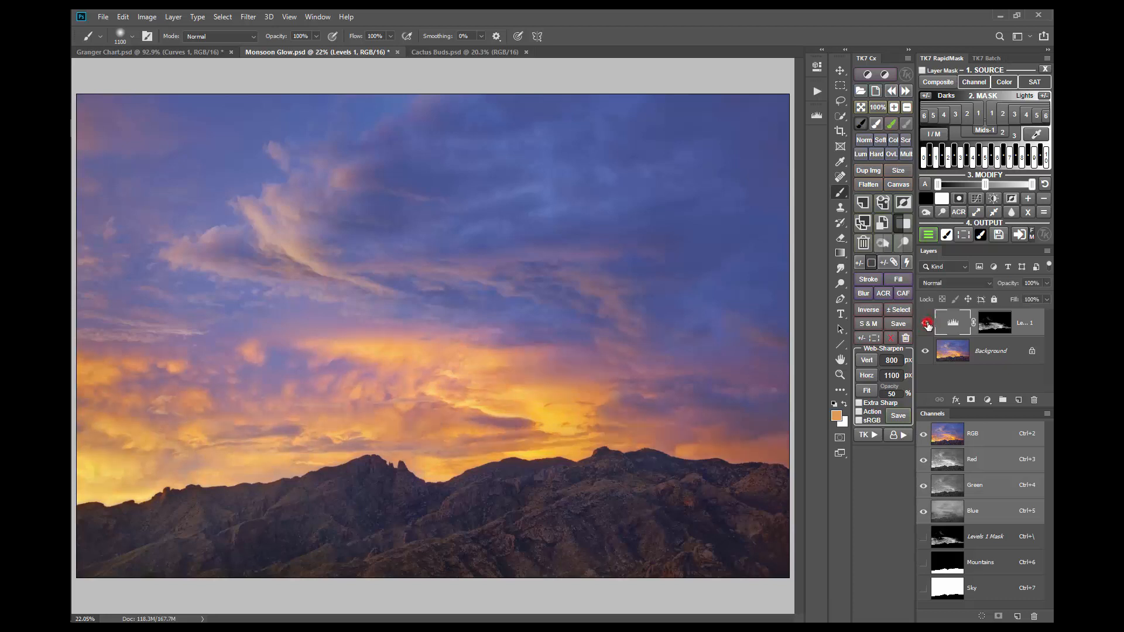
Step: Compare the whole sunset image with and without the Levels adjustment layer, leaving the layer visible
click(926, 323)
click(925, 323)
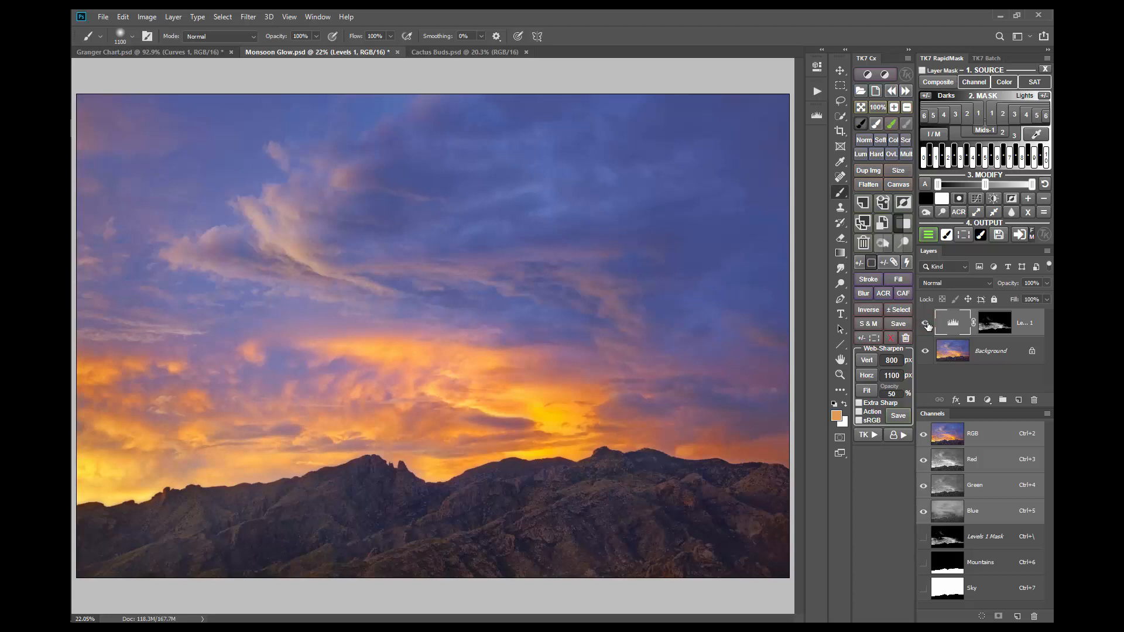
click(926, 324)
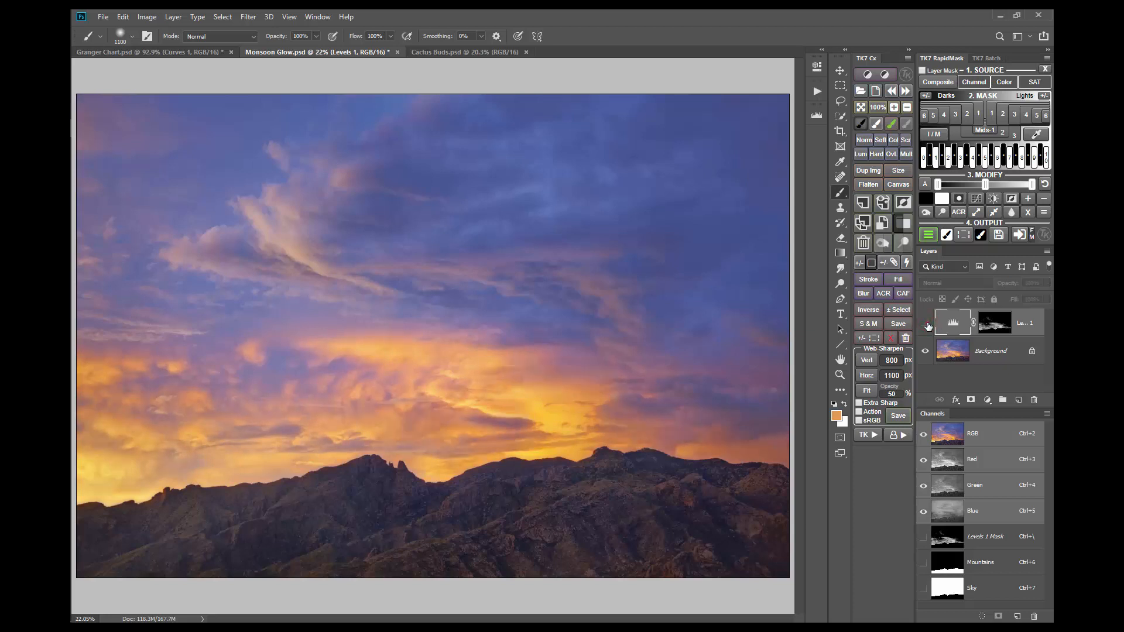
click(926, 324)
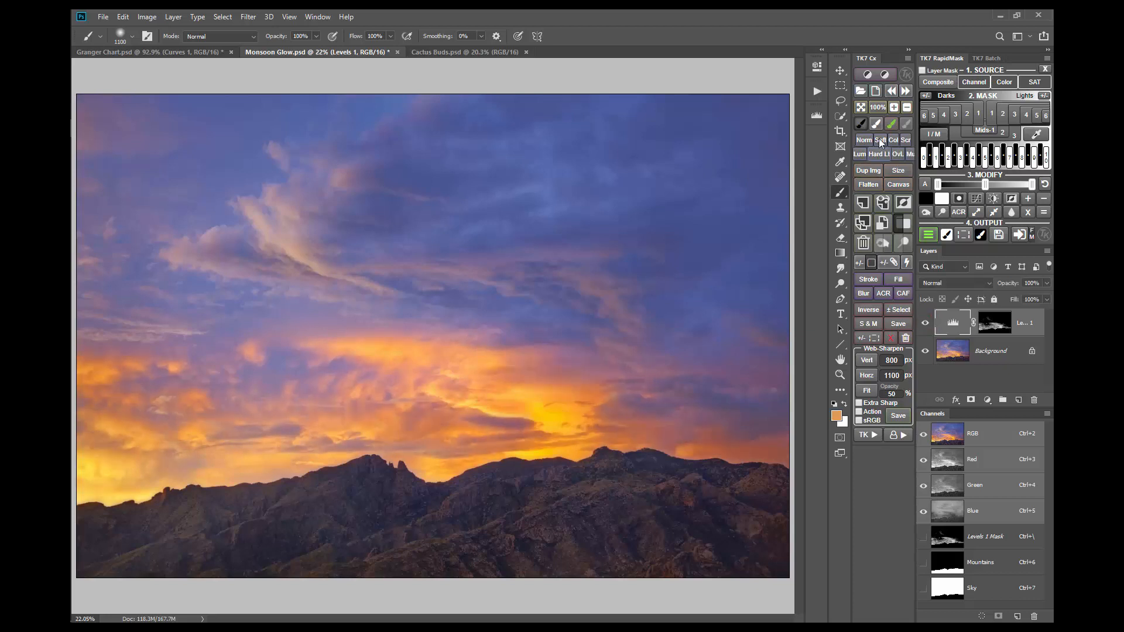
Step: Inspect the upper orange clouds at 100% with the Levels adjustment layer on and off, ending with the layer hidden
click(877, 108)
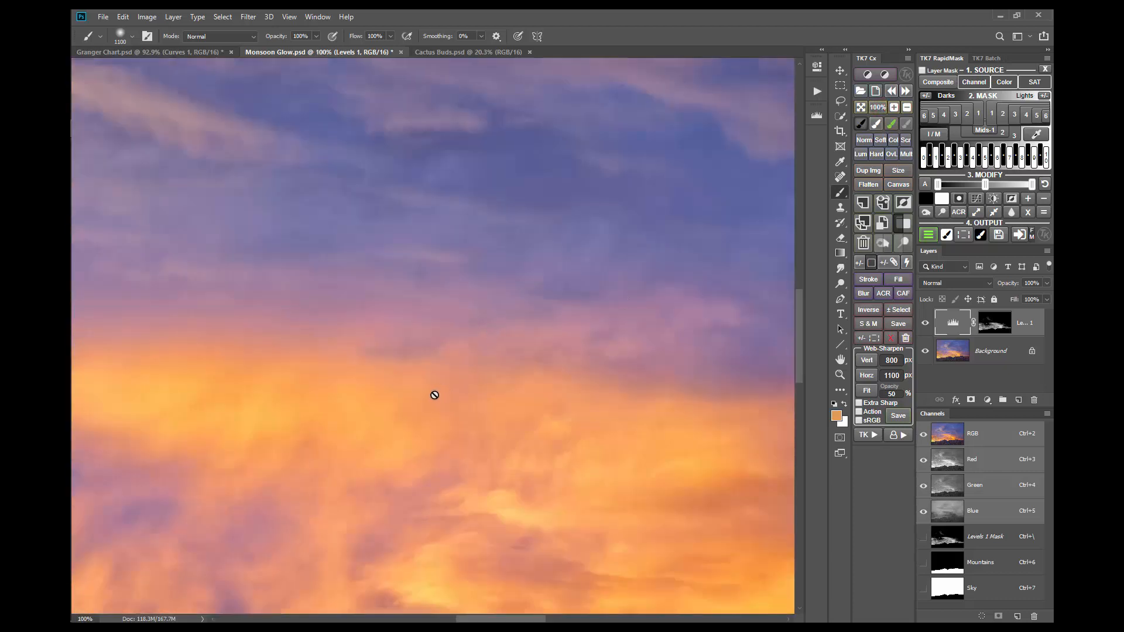
drag(412, 398, 652, 259)
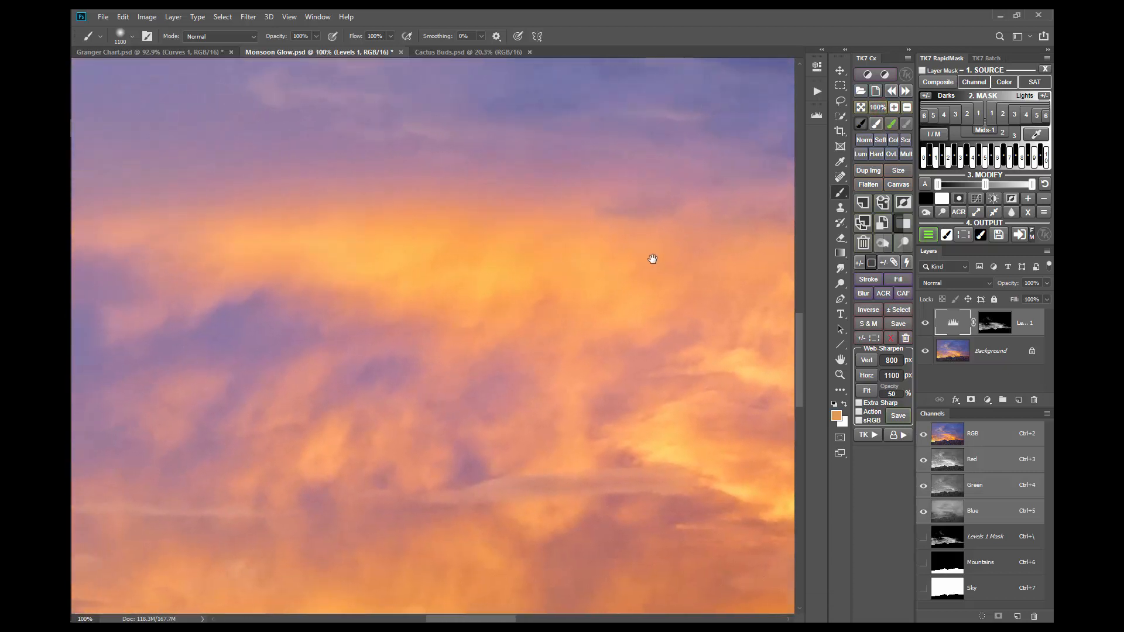
click(925, 324)
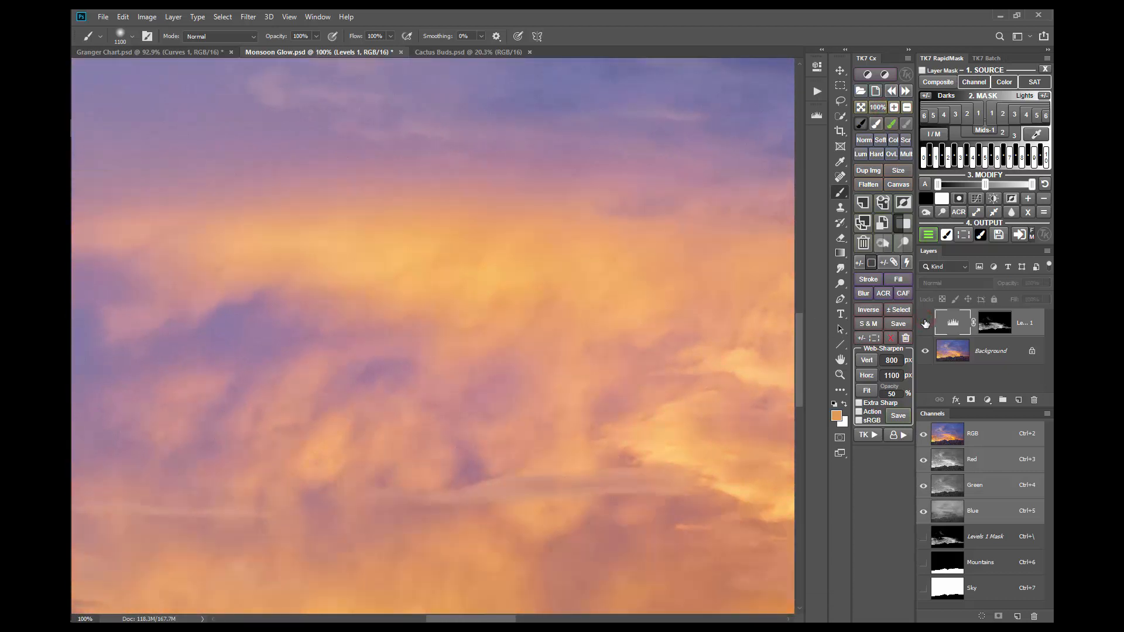
click(926, 323)
click(926, 324)
Step: Compare the clouds above the mountains at 100% with and without the Levels adjustment, ending with the layer visible and the whole image in view
drag(383, 442, 636, 237)
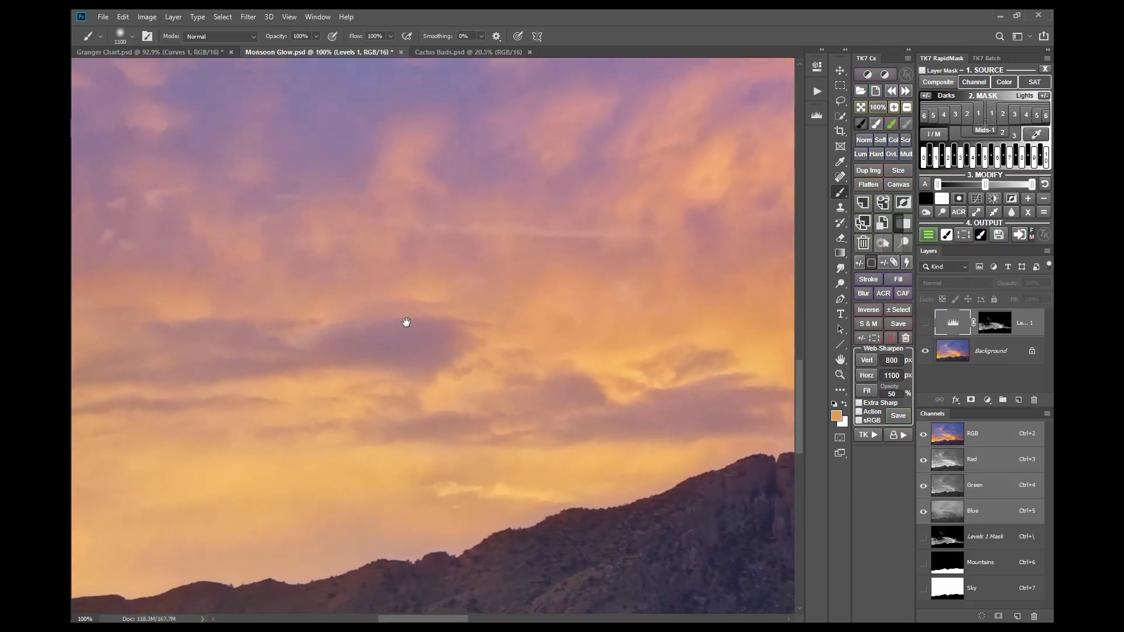
drag(404, 322, 556, 467)
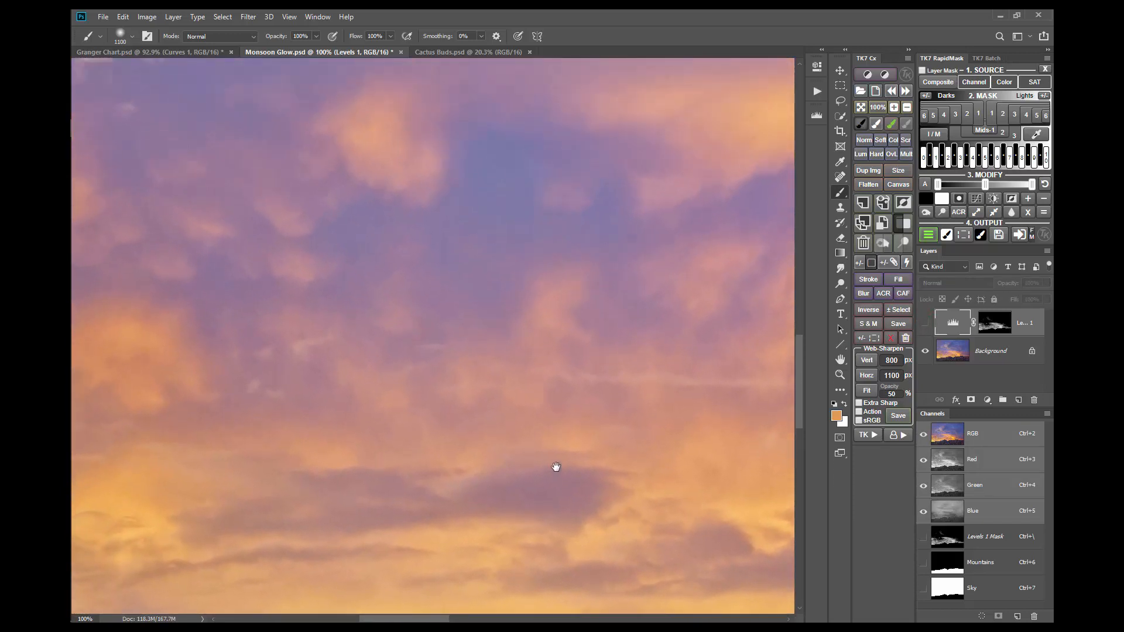
click(925, 323)
click(924, 323)
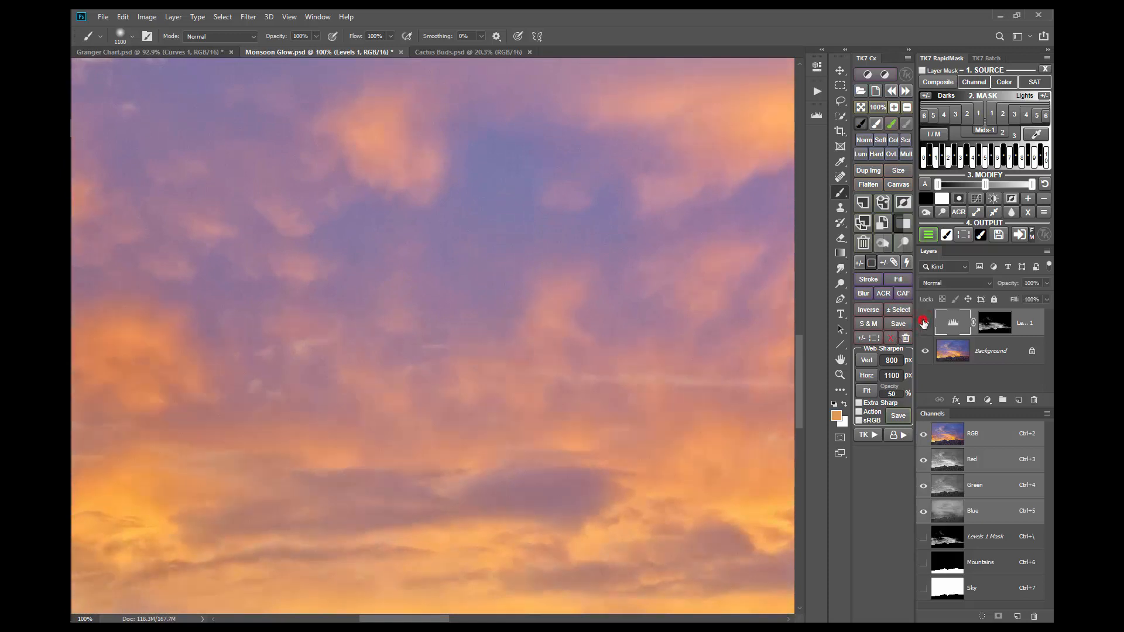
click(924, 323)
click(925, 323)
click(925, 323)
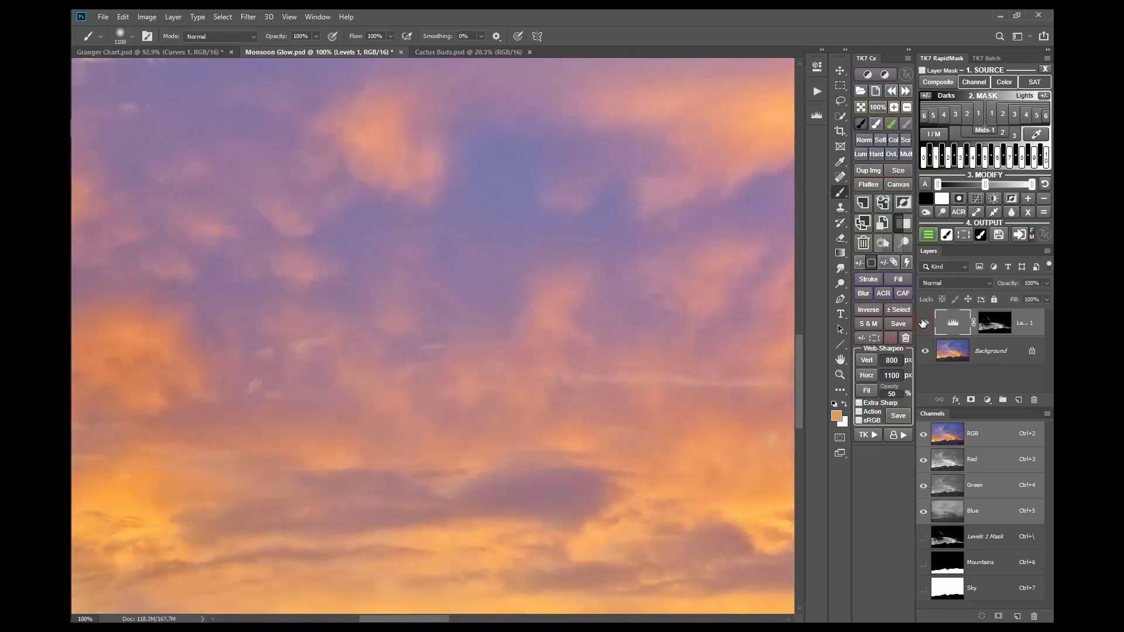
click(860, 107)
Step: In the Cactus Buds image, create a chosen-color mask from a blue-green sampled in the background (33444d) and accept it
click(474, 52)
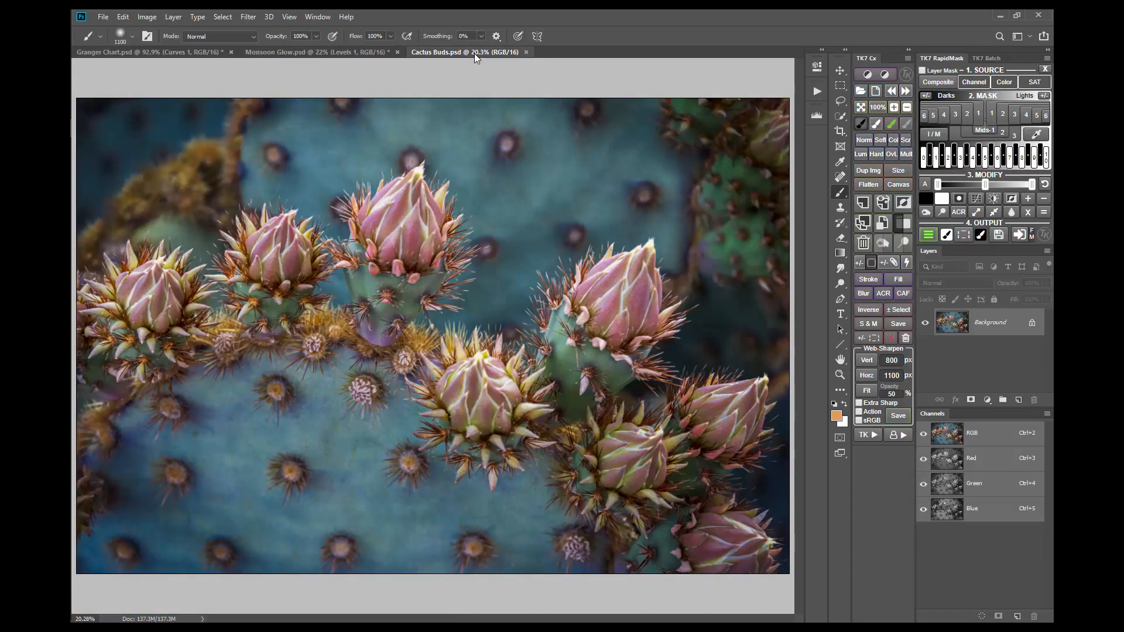
click(974, 81)
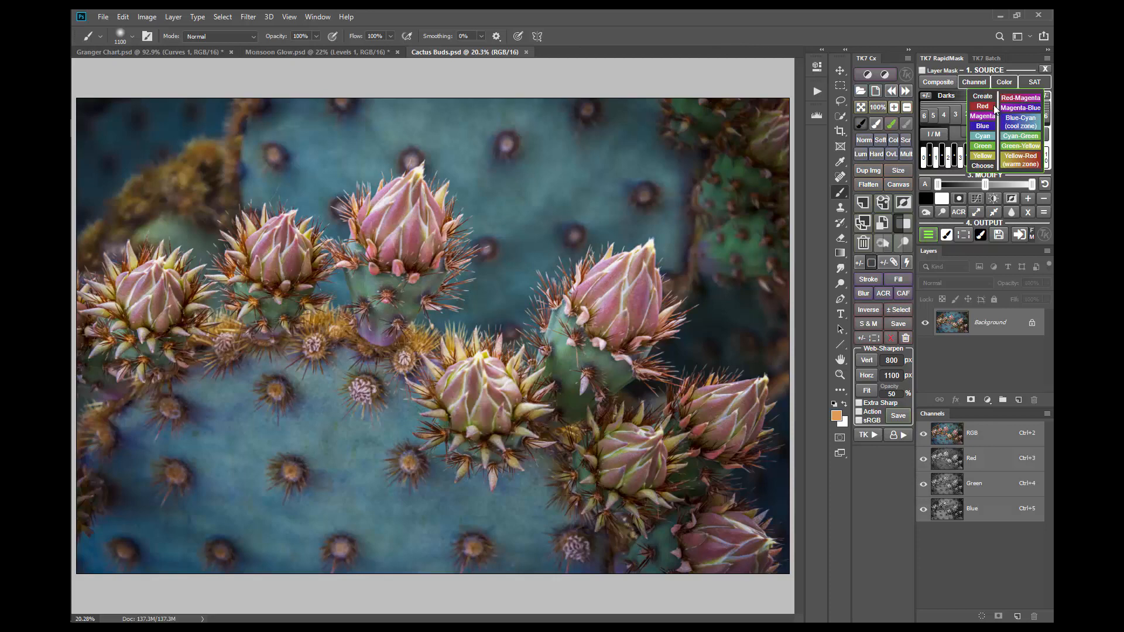
click(984, 167)
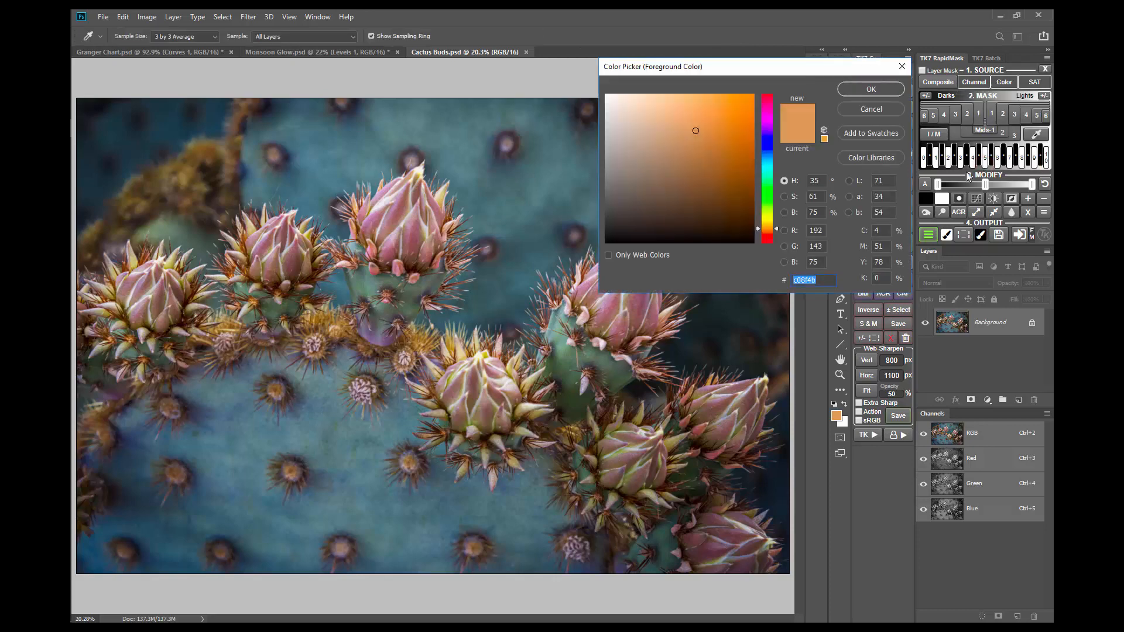
click(535, 243)
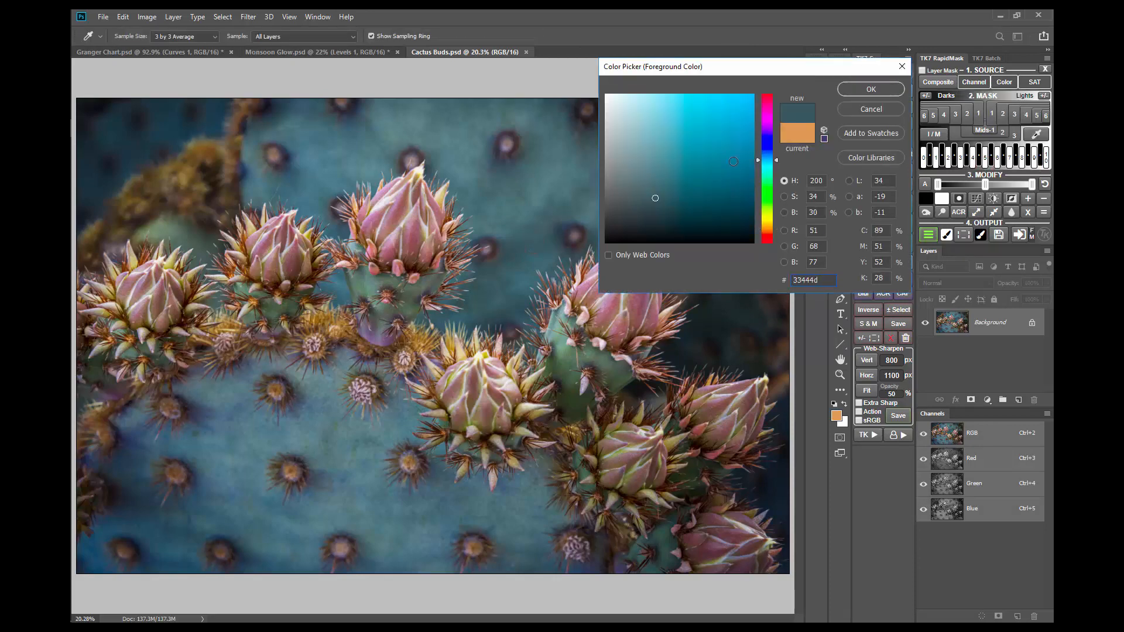
click(864, 86)
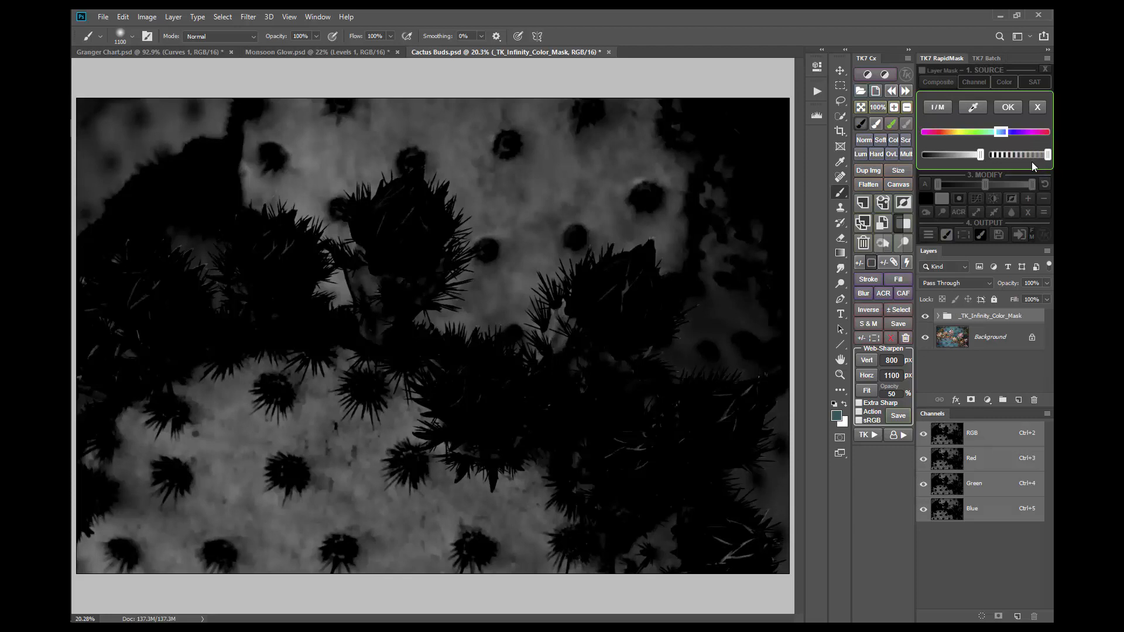
click(1008, 109)
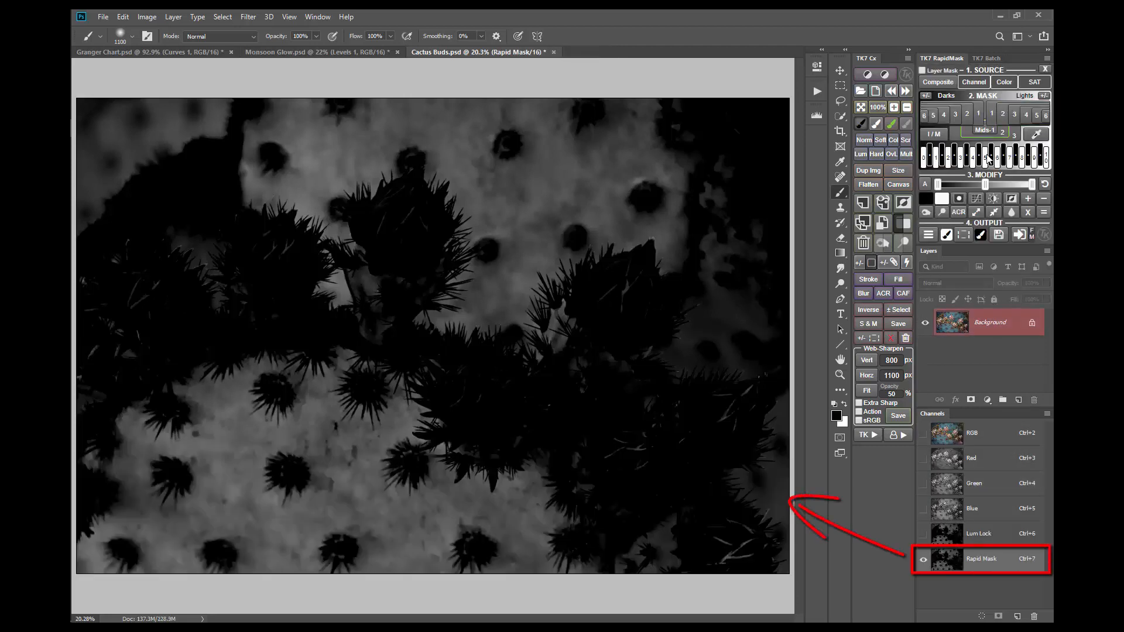
Step: Output the blue-green mask as a Curves adjustment layer and lower the curve's midpoint to input 130, output 49
click(928, 234)
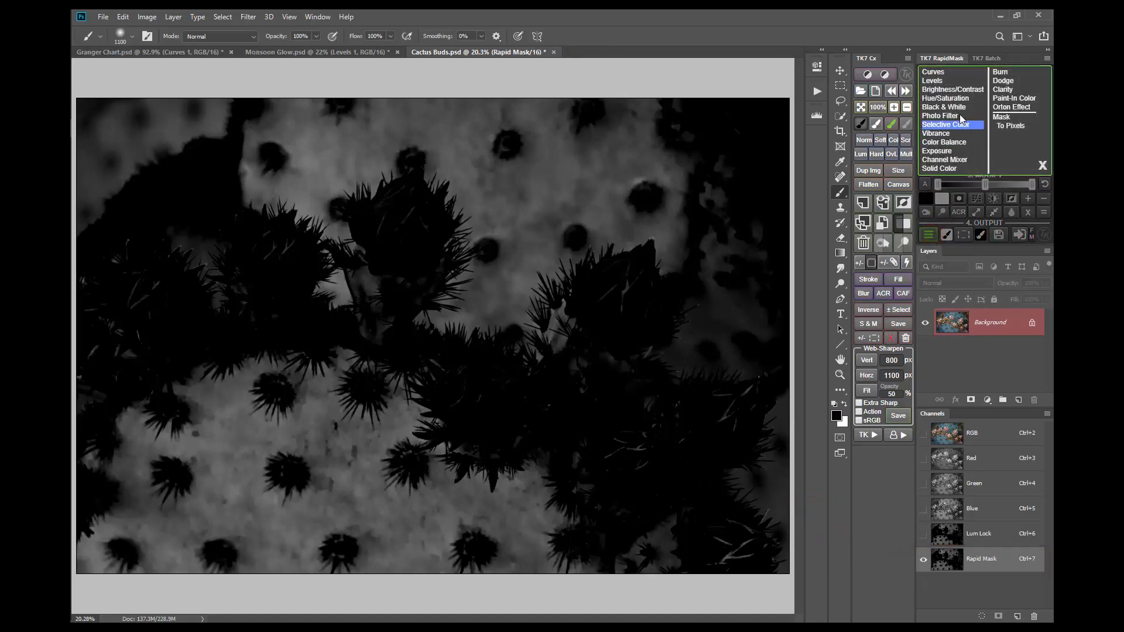
click(955, 74)
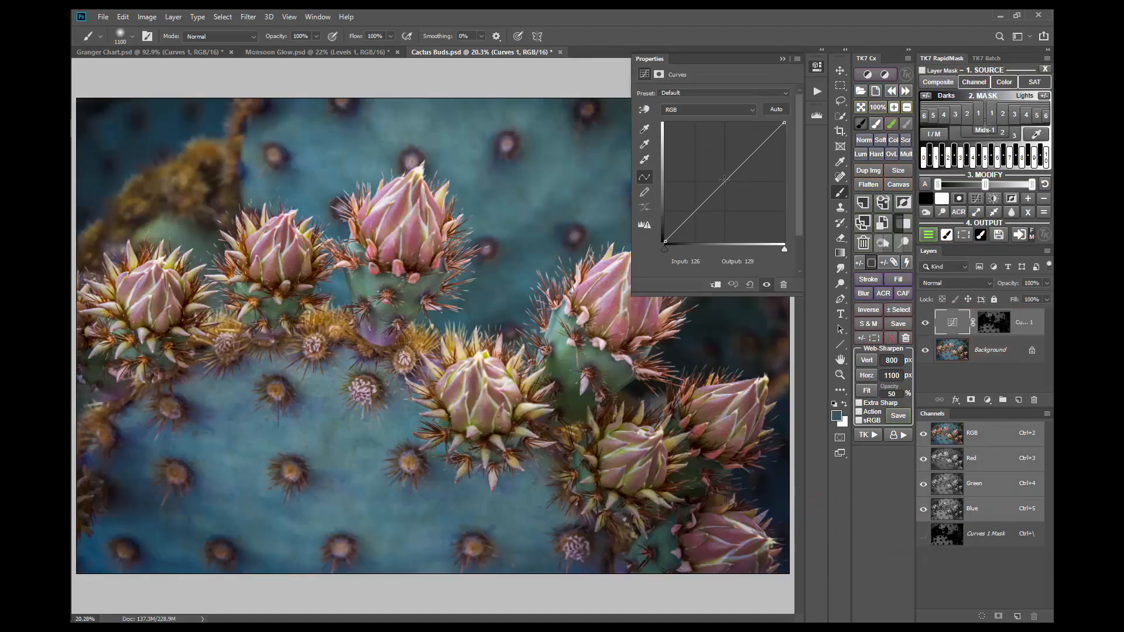
drag(725, 180, 725, 218)
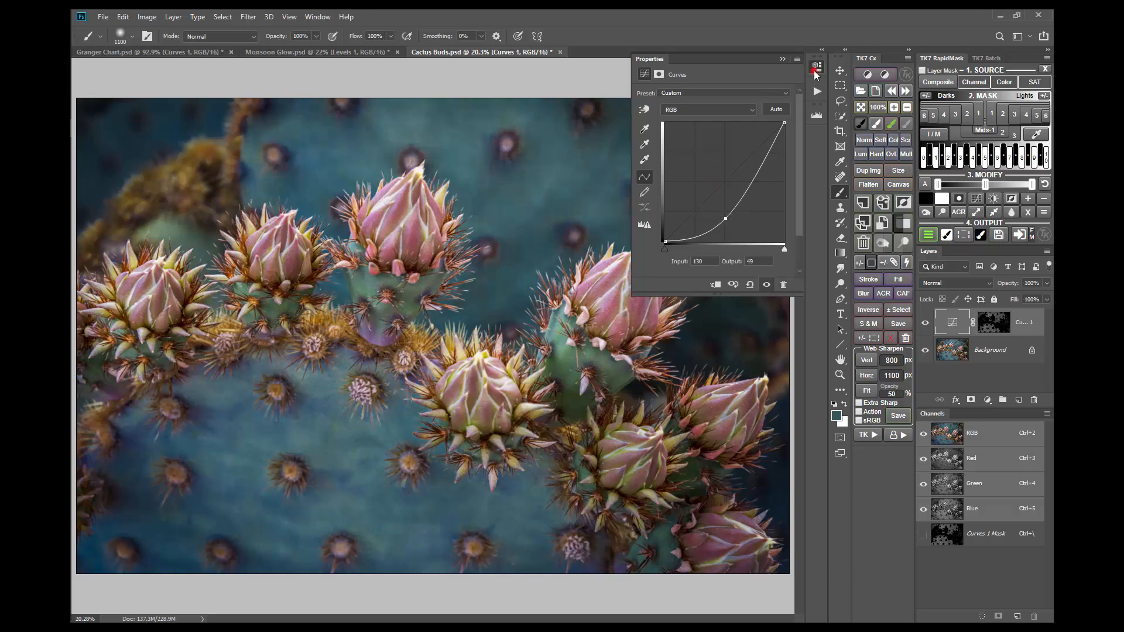
click(817, 67)
Step: Compare the whole cactus image with and without the Curves adjustment layer, leaving the layer visible
click(925, 323)
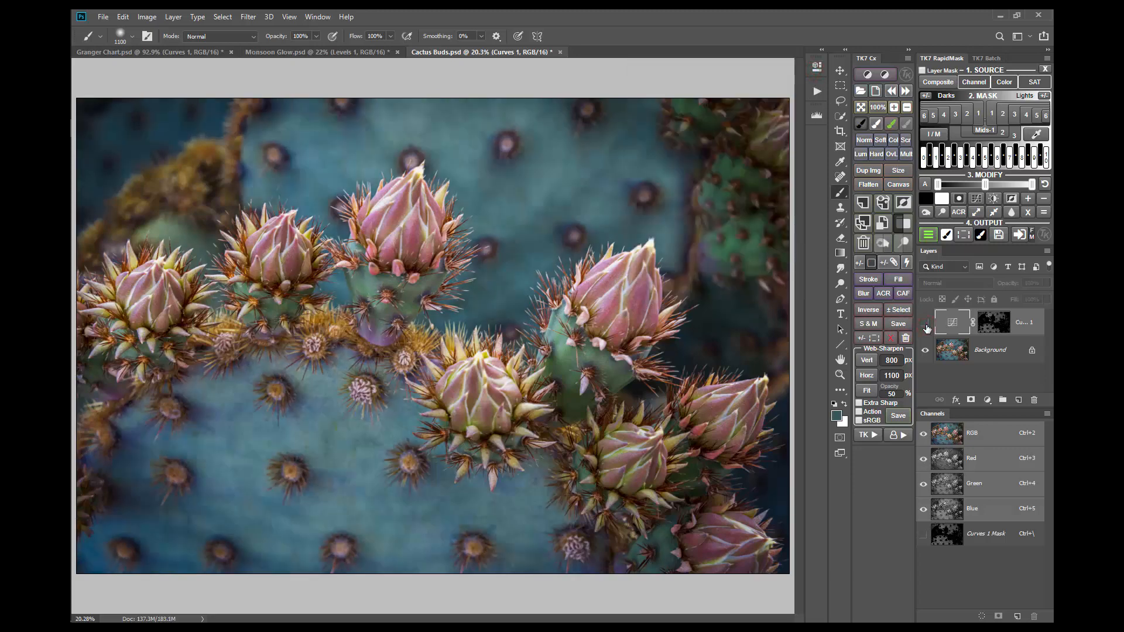
click(925, 323)
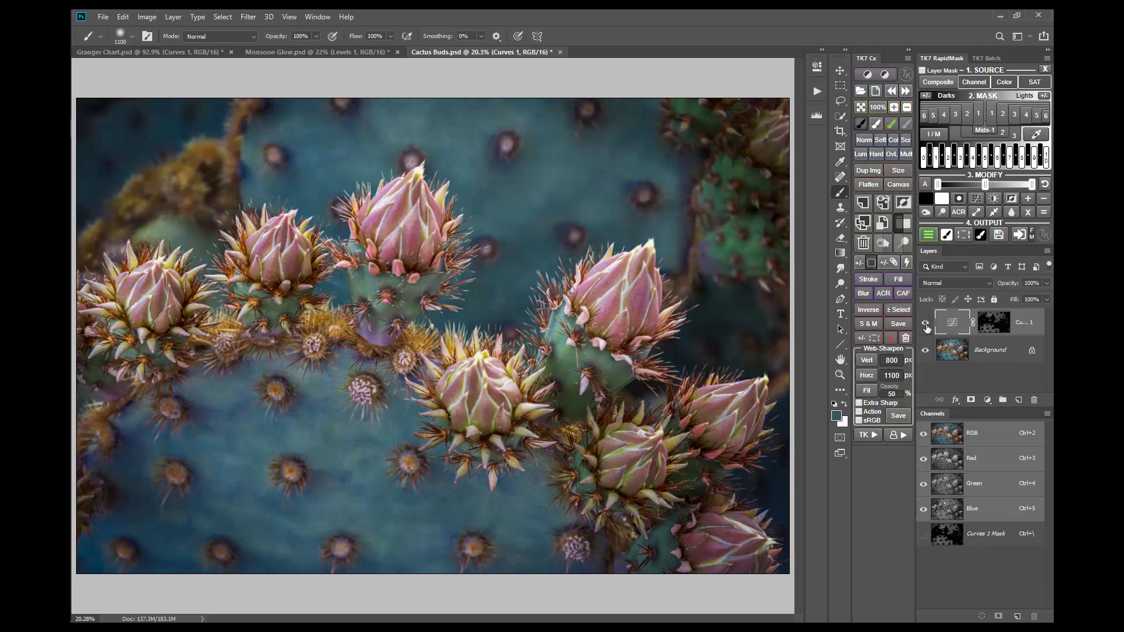
click(925, 322)
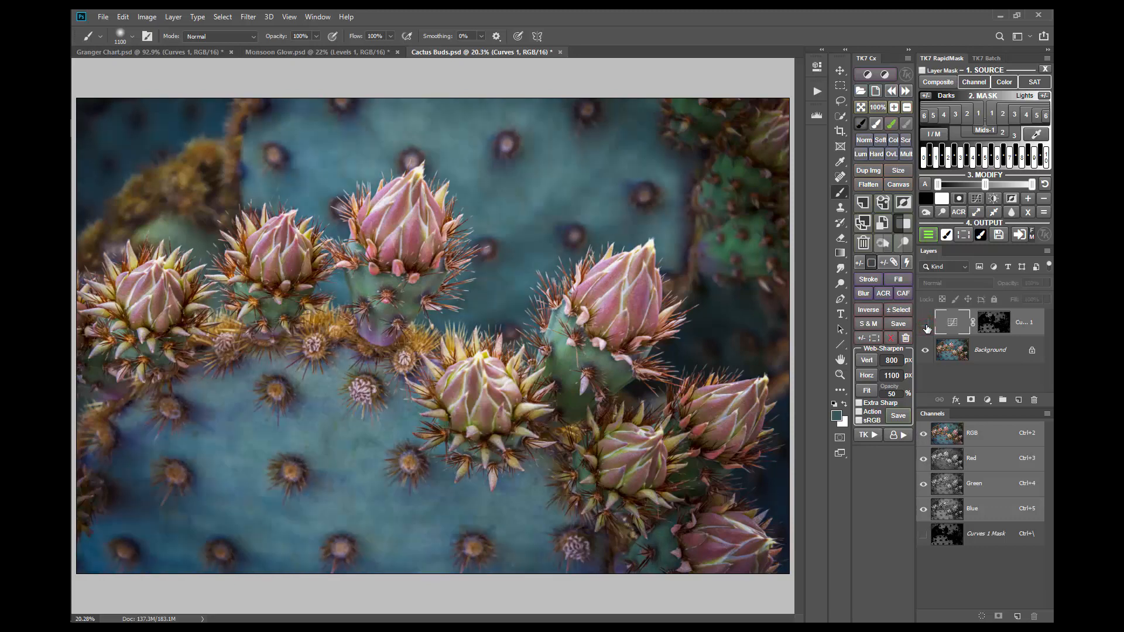
click(925, 323)
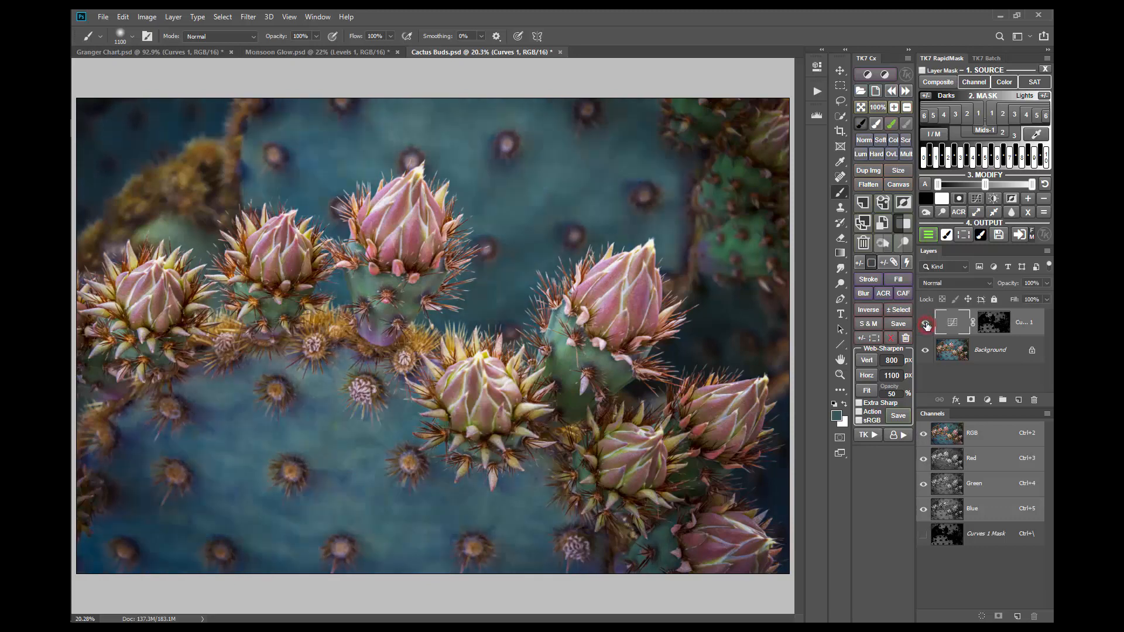
Step: Examine the spines along a pink bud's edge at 100% with and without the Curves adjustment, leaving it on
click(871, 110)
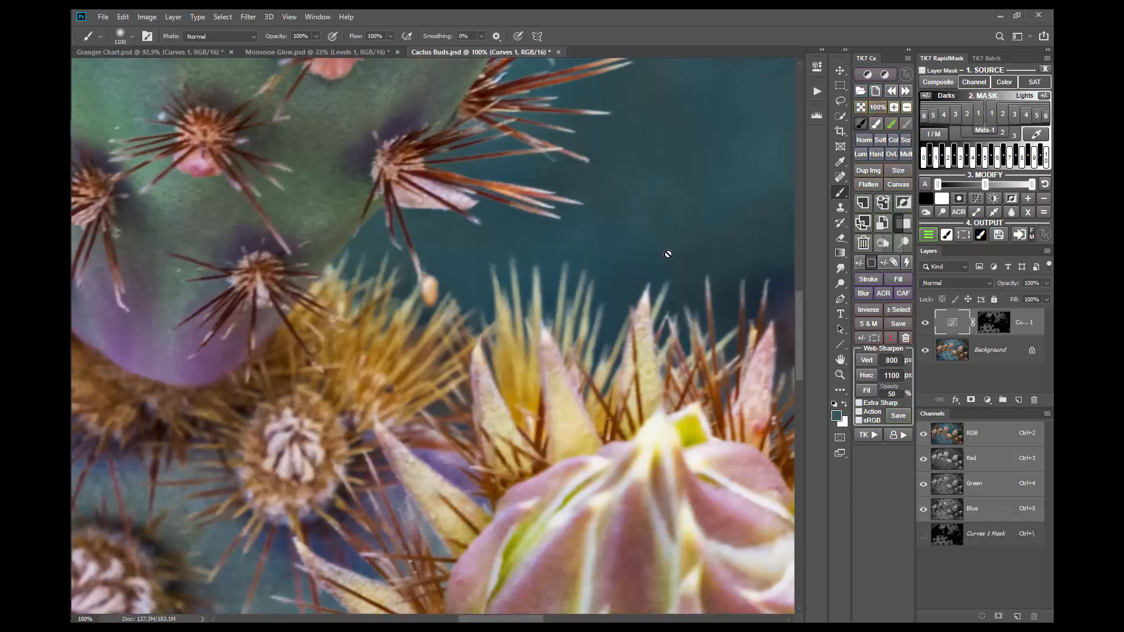
drag(662, 268, 150, 432)
drag(580, 289, 445, 334)
click(925, 322)
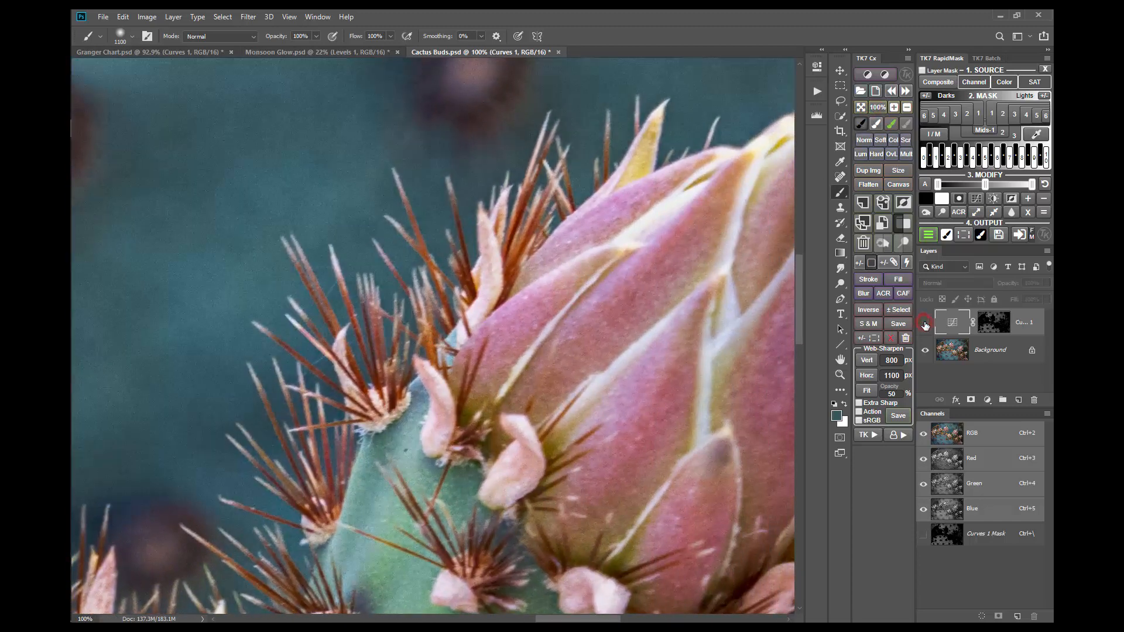
click(925, 323)
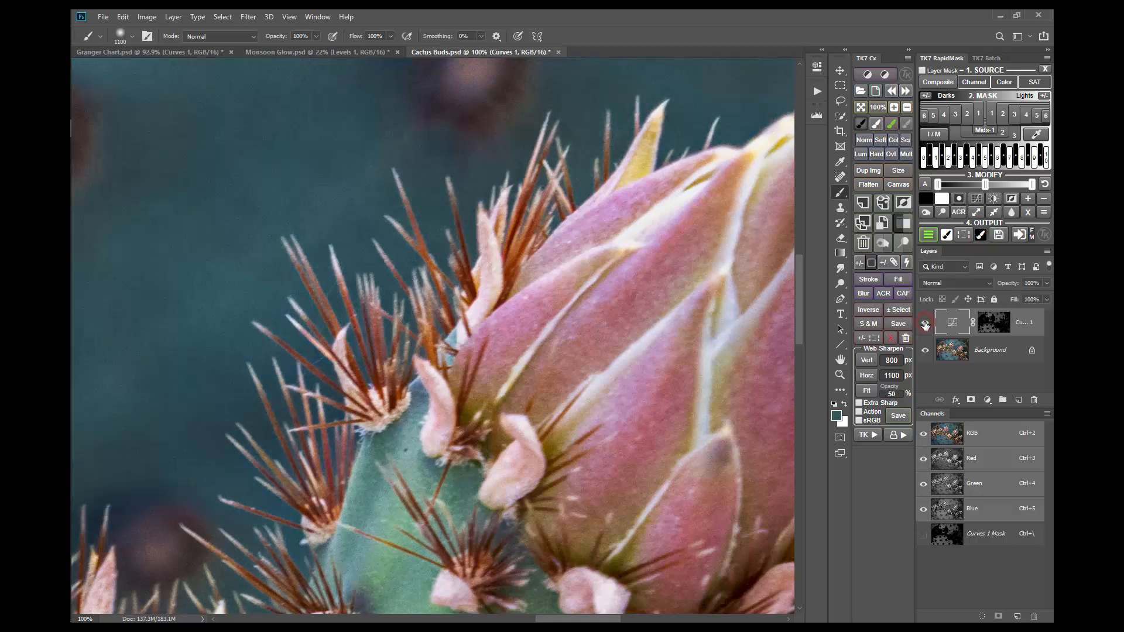
click(925, 323)
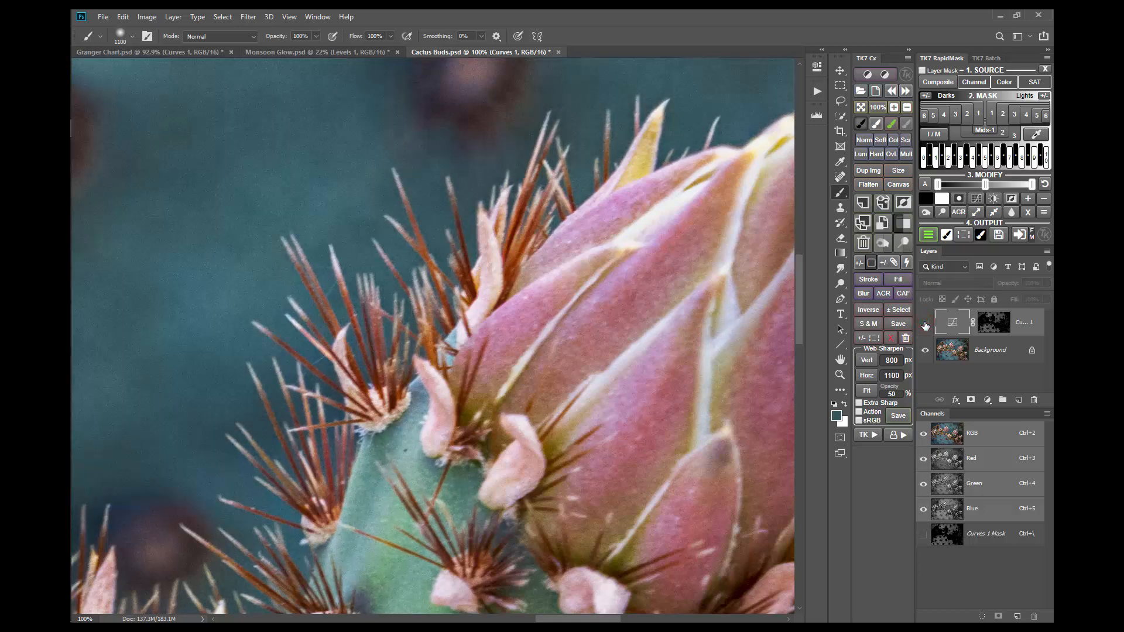
click(925, 323)
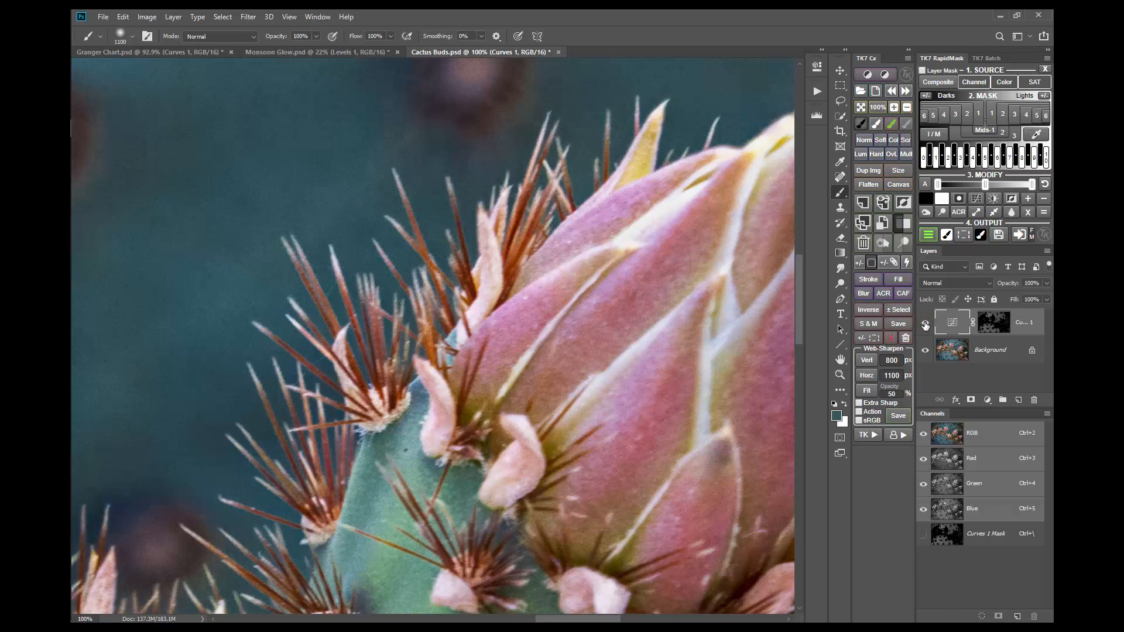
Step: Examine the two neighbouring buds and the background between them at 100% with the Curves adjustment on and off, leaving it on
drag(267, 311, 602, 309)
drag(201, 250, 456, 397)
drag(334, 345, 575, 348)
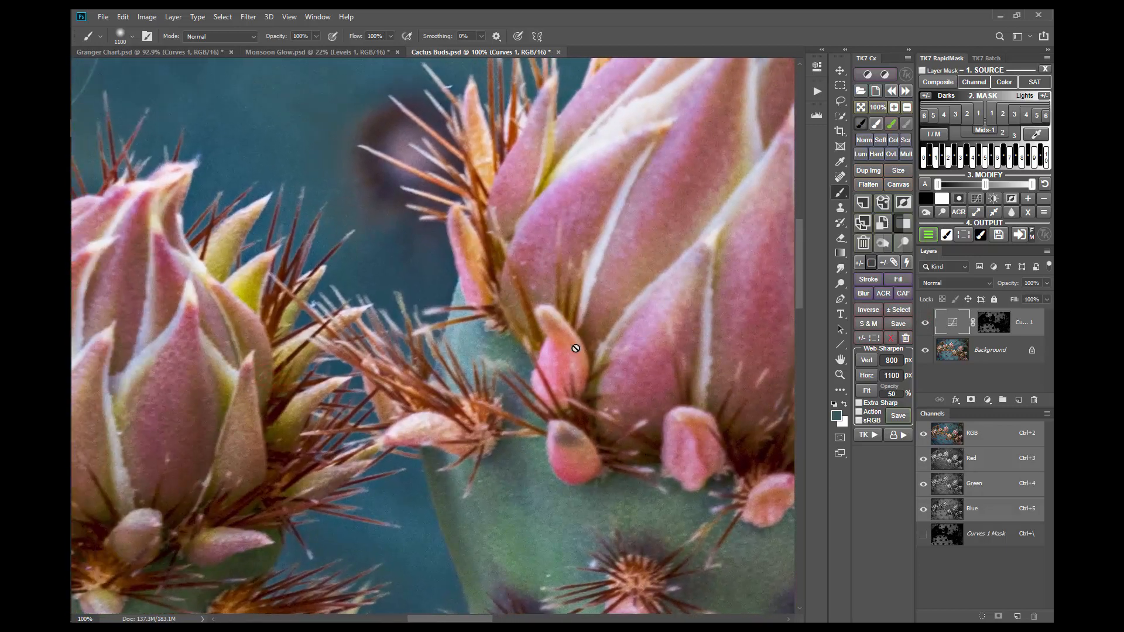
click(926, 324)
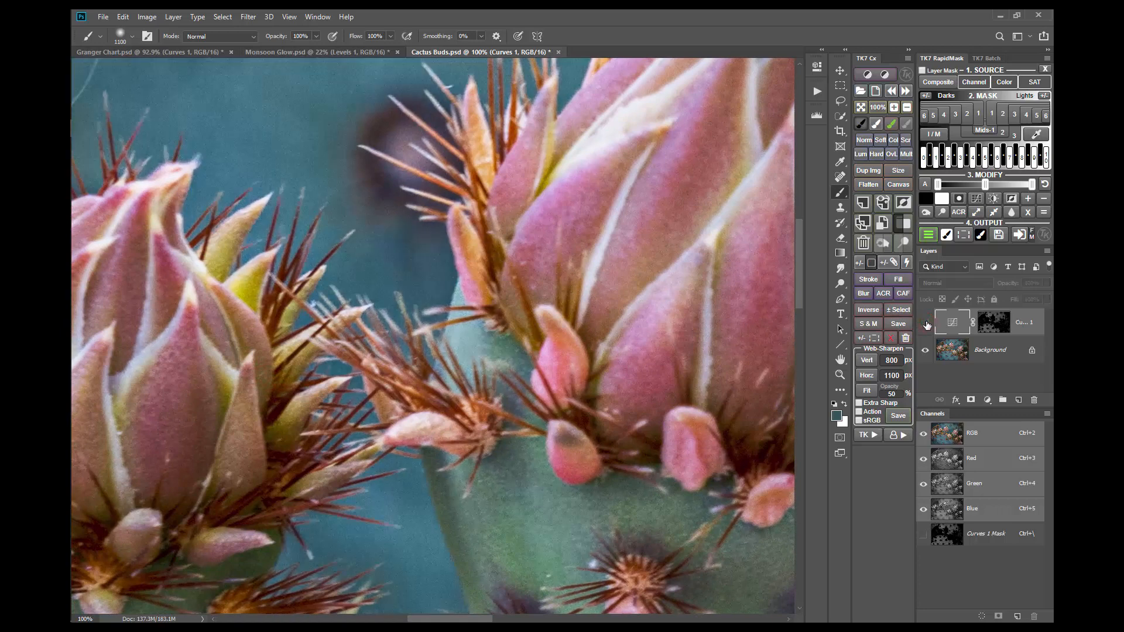
click(925, 324)
click(925, 323)
click(926, 324)
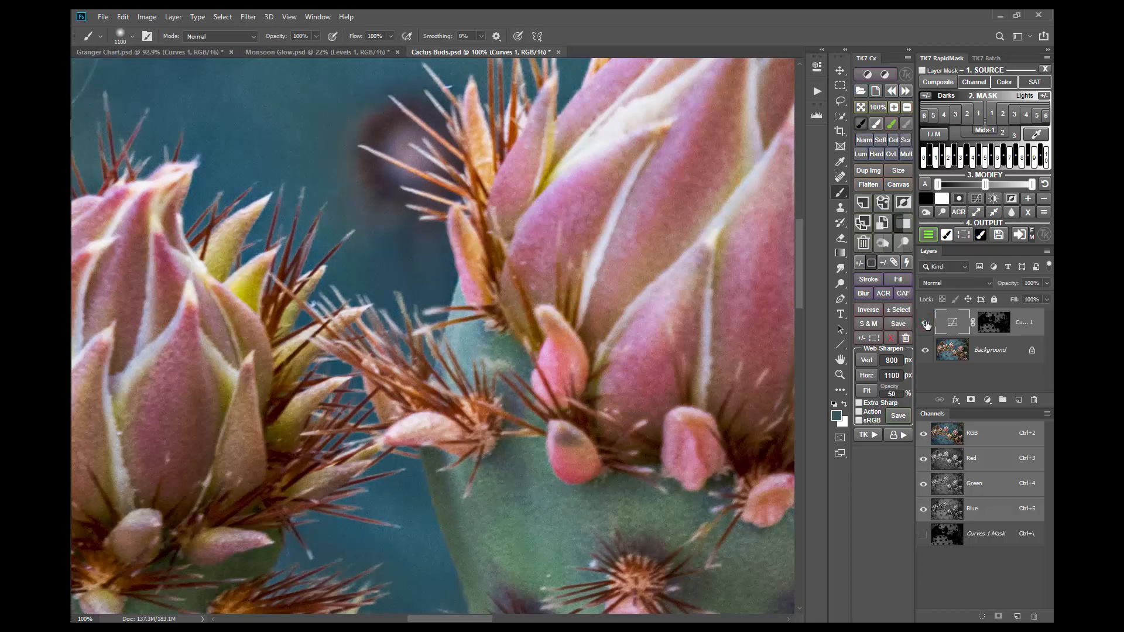
click(925, 324)
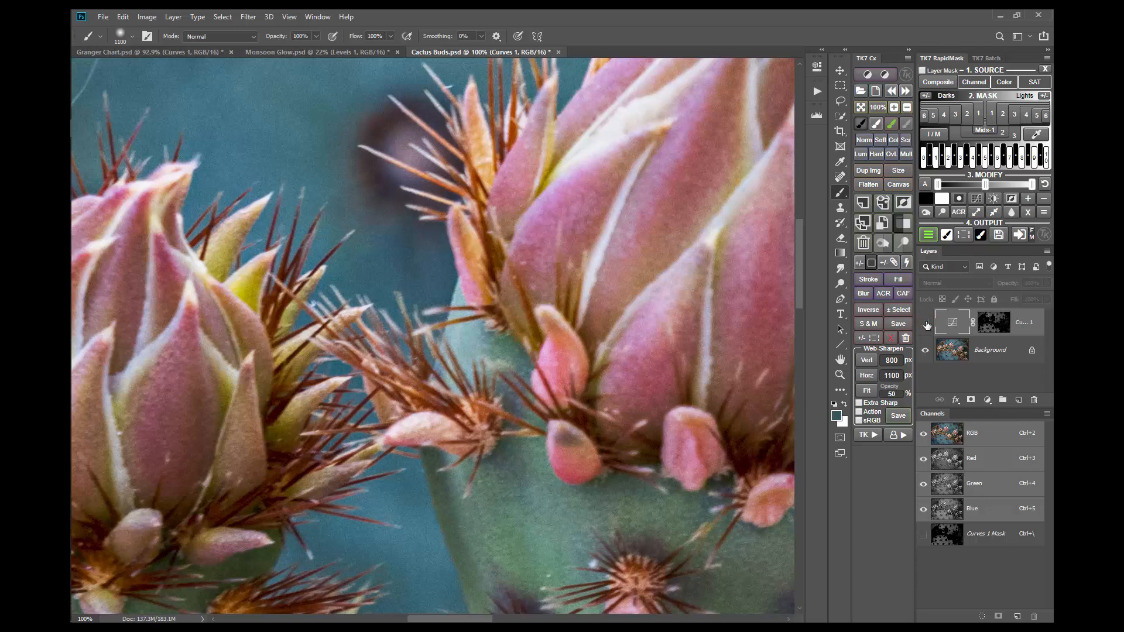
click(925, 324)
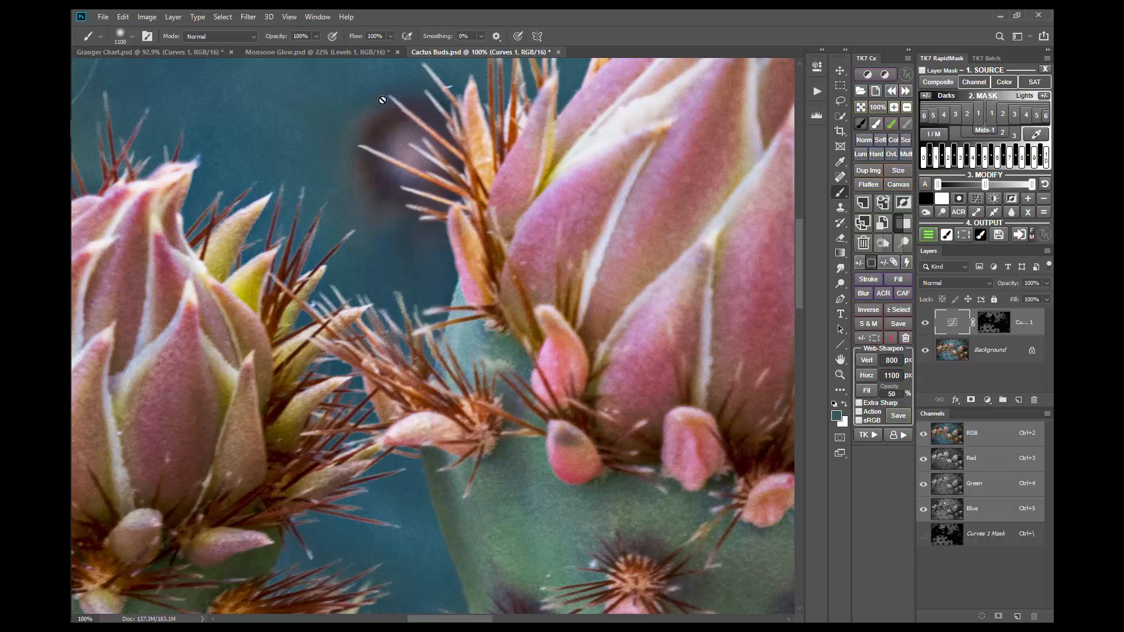
Step: Switch to Monsoon Glow.psd, make a roughly square marquee selection in the blue sky right of centre, and load the active selection as the Rapid Mask
click(342, 54)
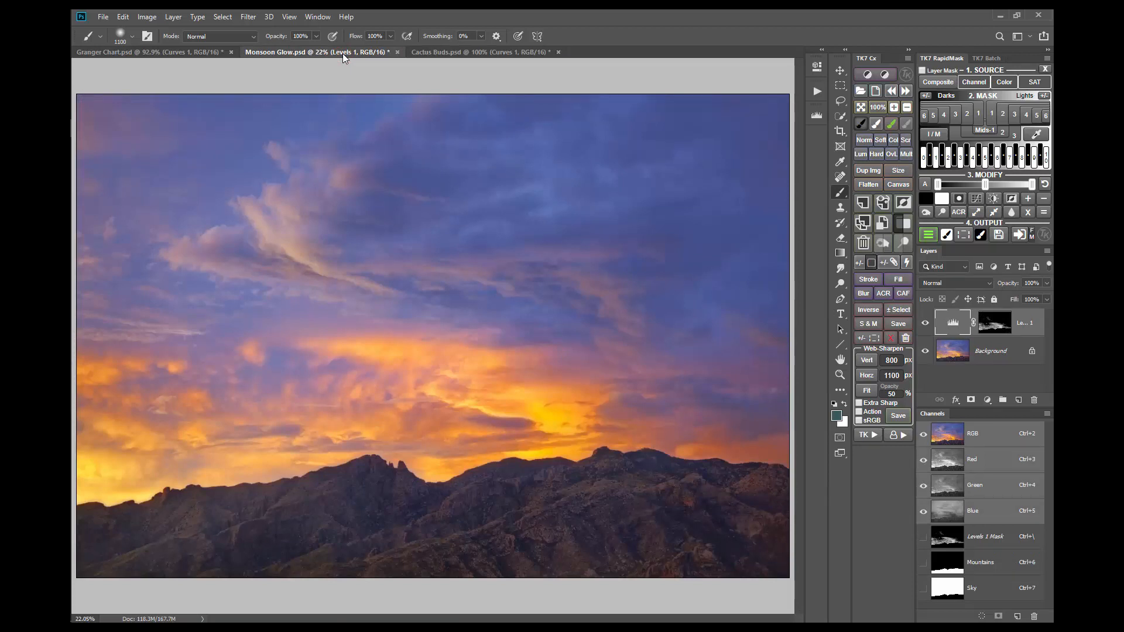
click(974, 82)
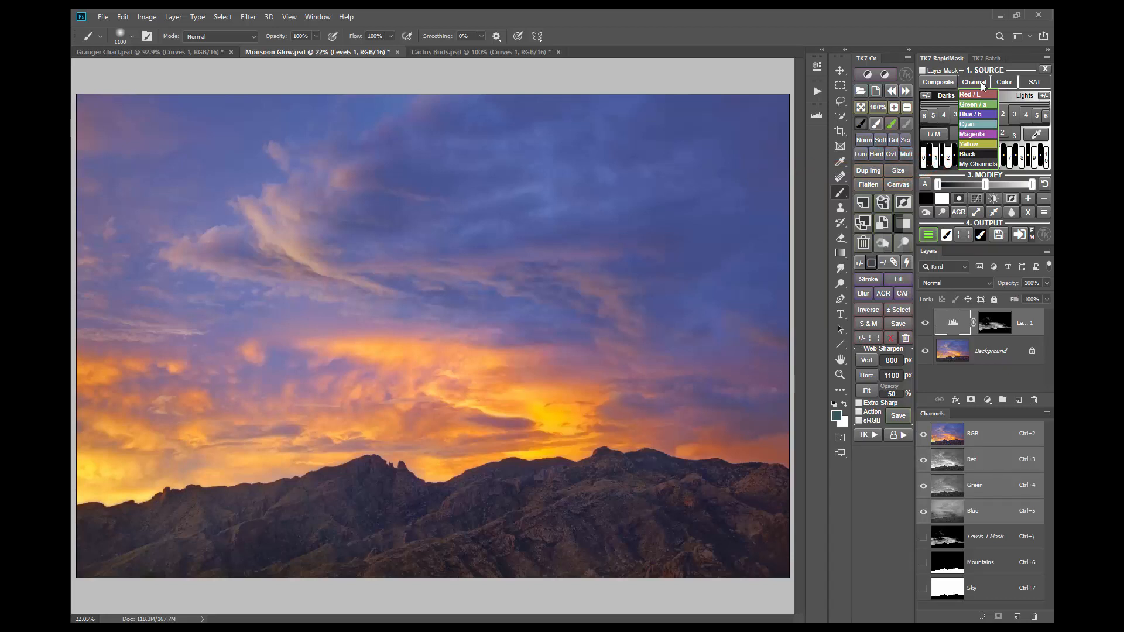
click(840, 86)
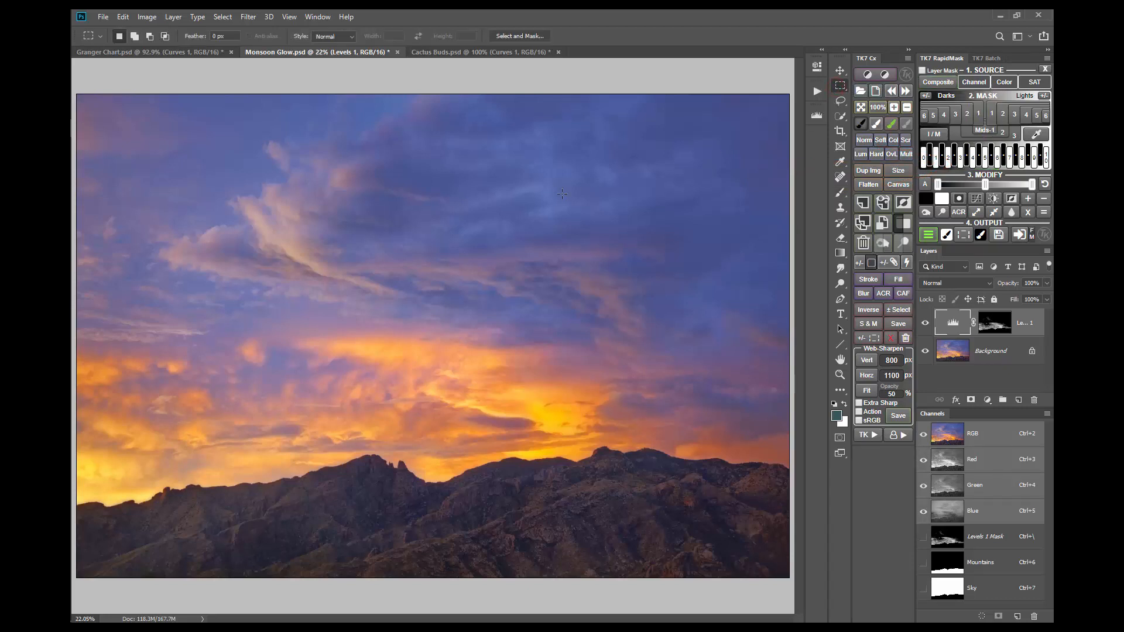
drag(500, 184, 658, 343)
click(974, 82)
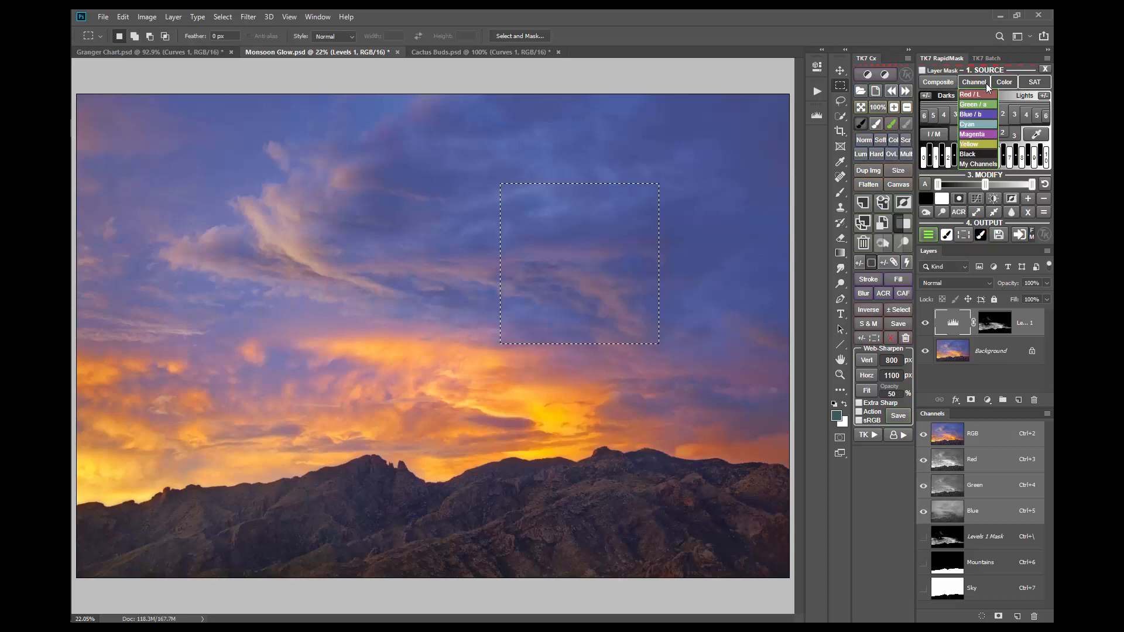
click(988, 164)
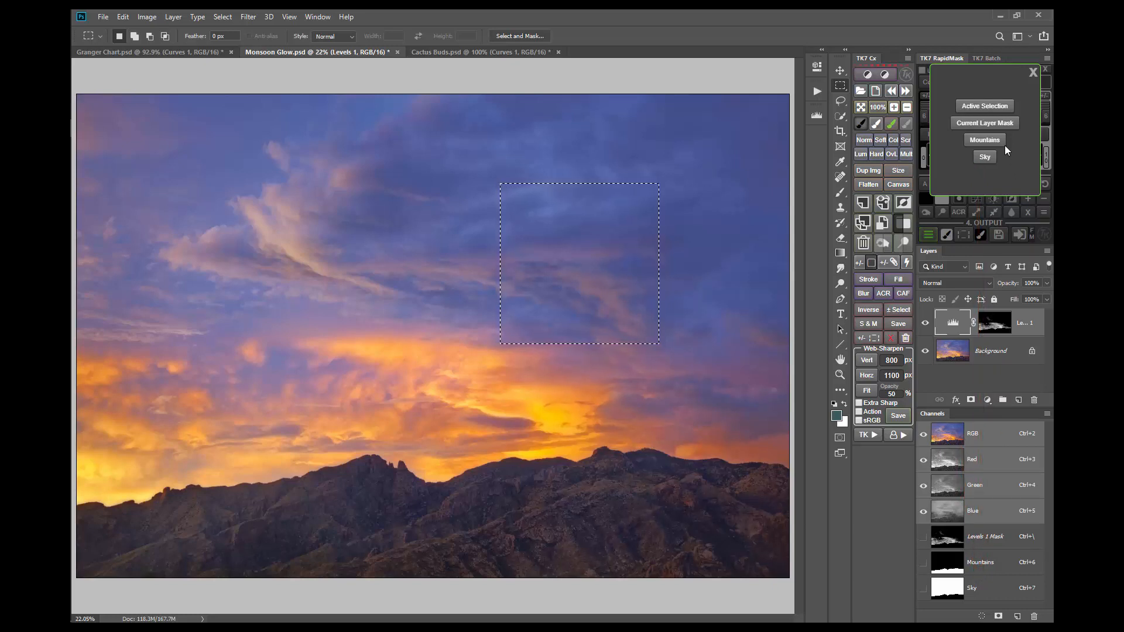
click(995, 107)
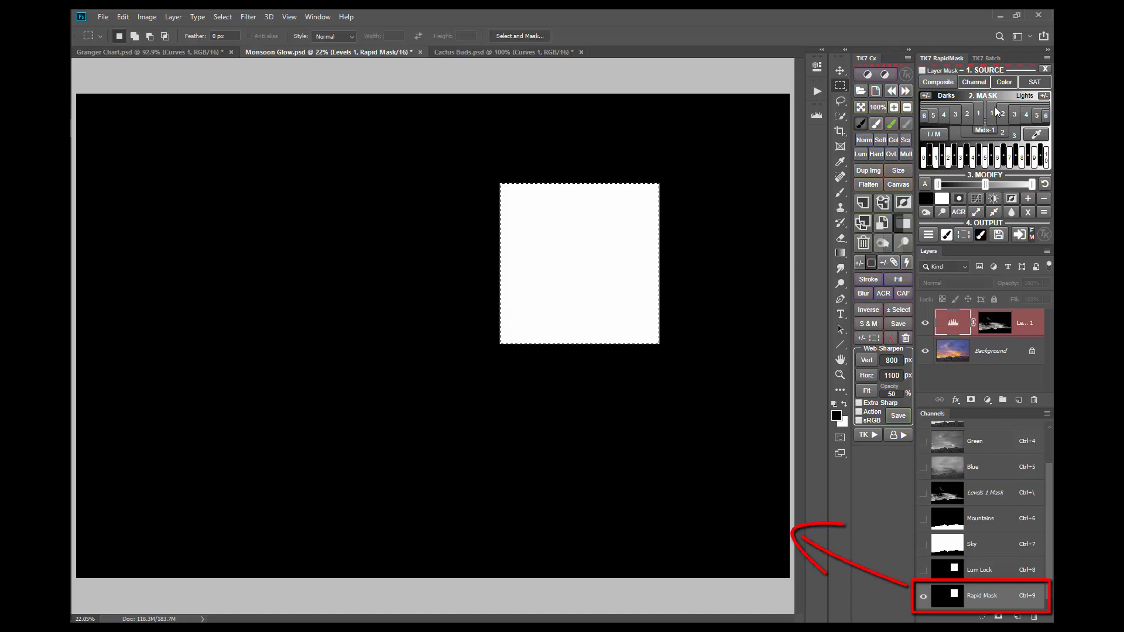
Step: Load the Levels layer's current layer mask as the Rapid Mask through My Channels
click(974, 83)
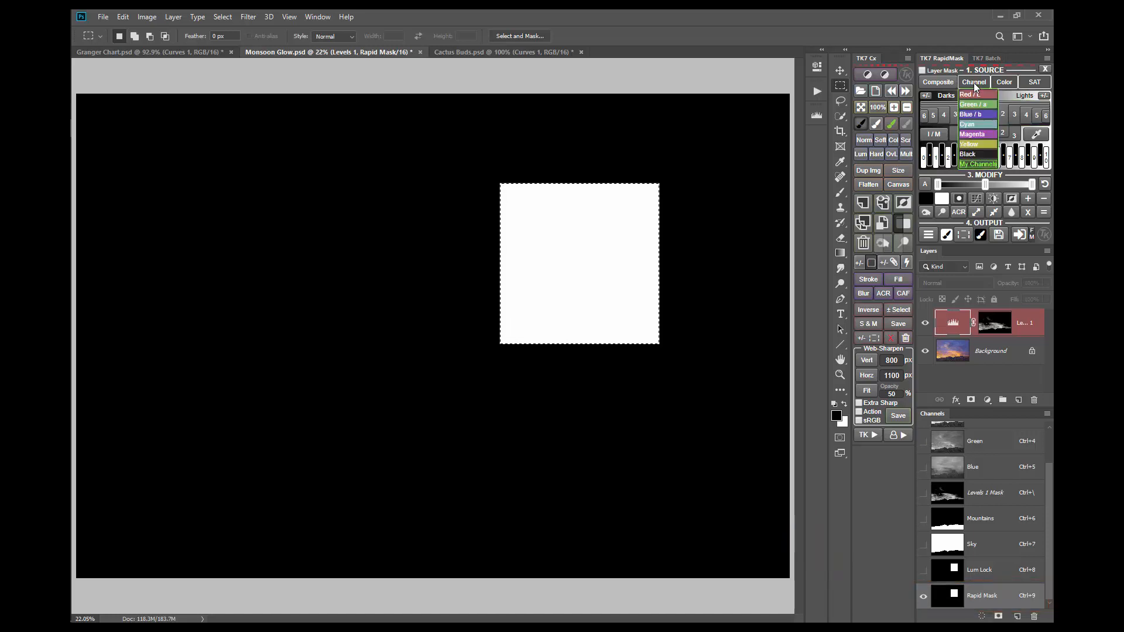
click(991, 164)
click(1004, 123)
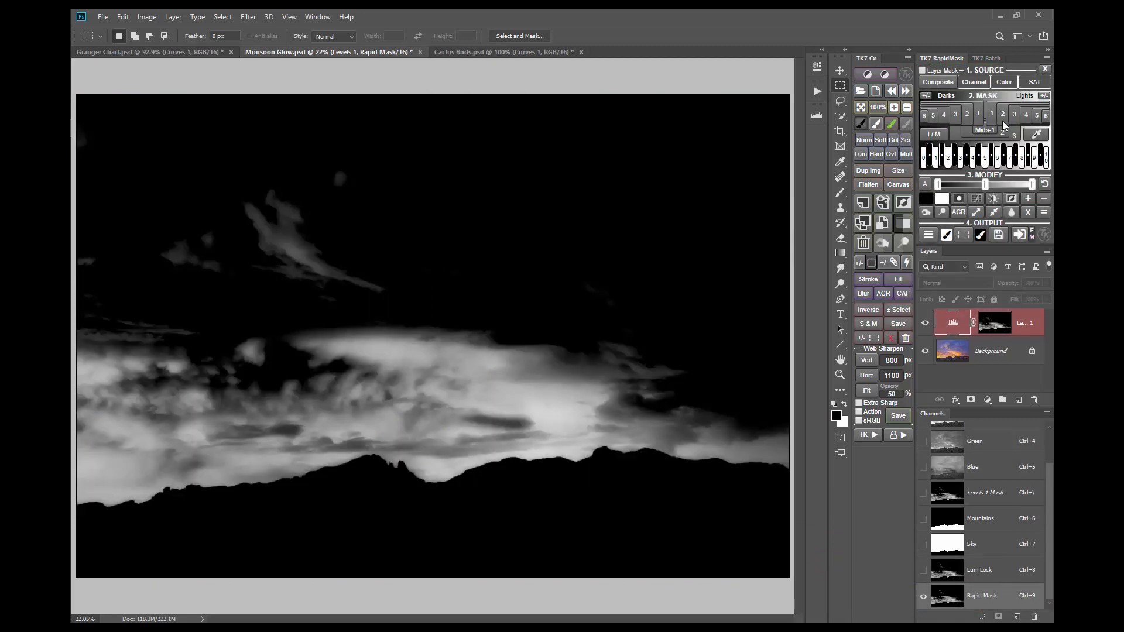
Step: Load the saved Mountains channel as the Rapid Mask, and replace it with the saved Sky channel
click(974, 83)
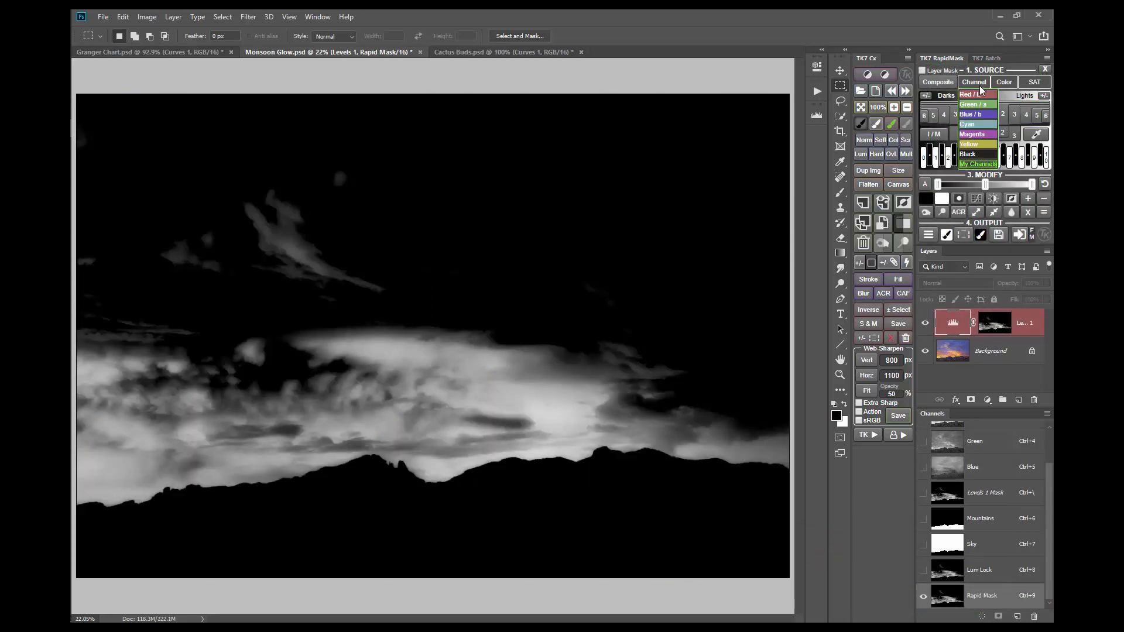
click(992, 163)
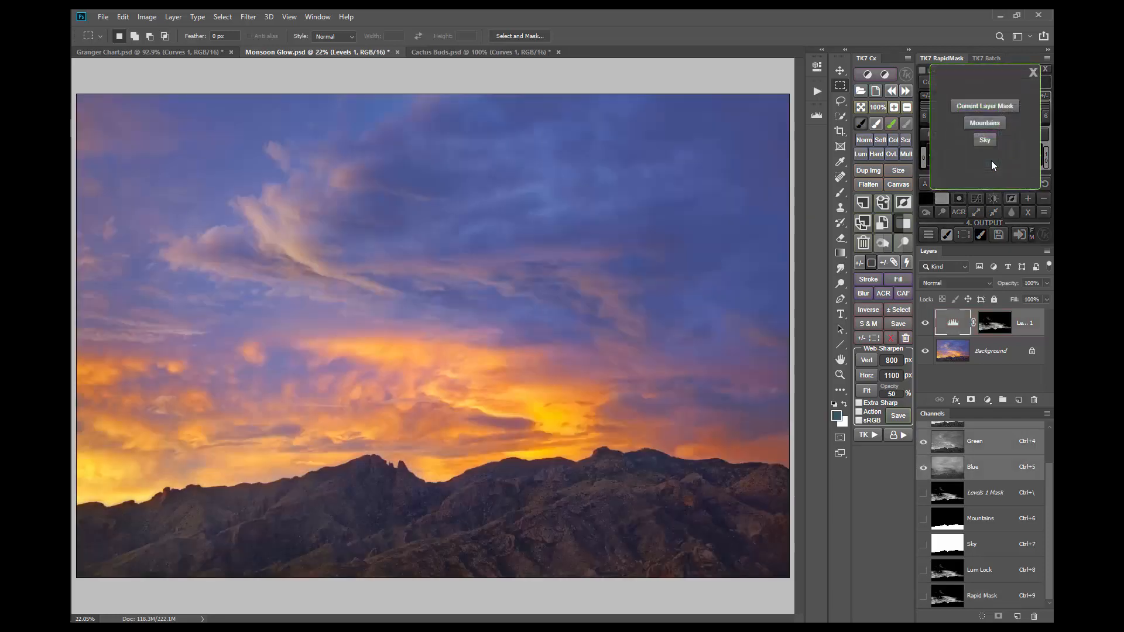
click(992, 123)
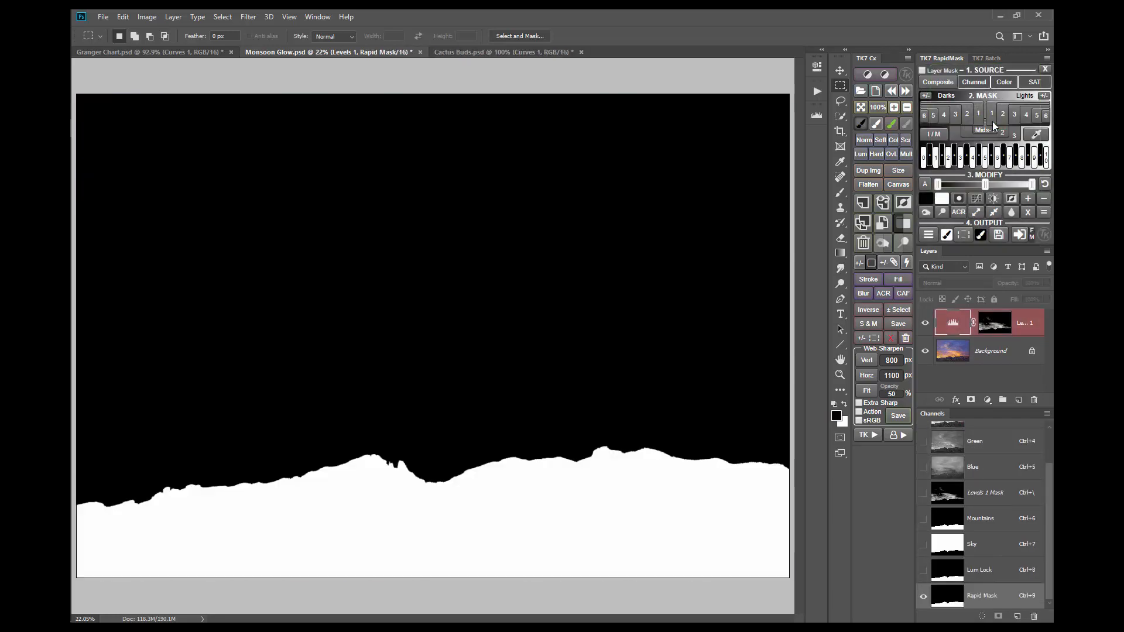
click(973, 83)
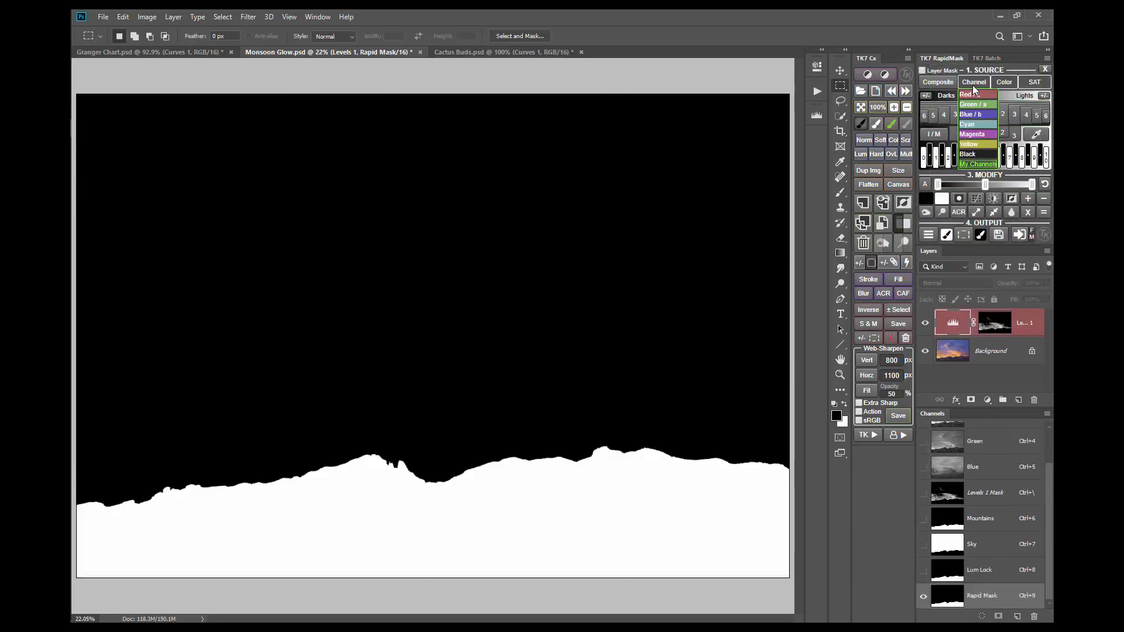
click(993, 164)
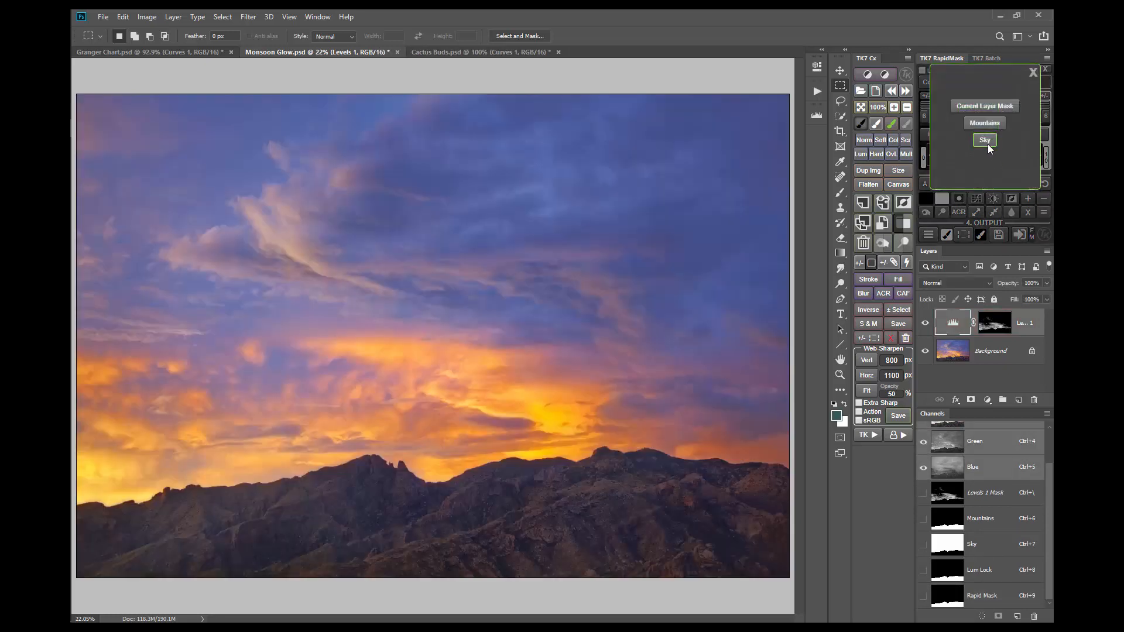
click(986, 141)
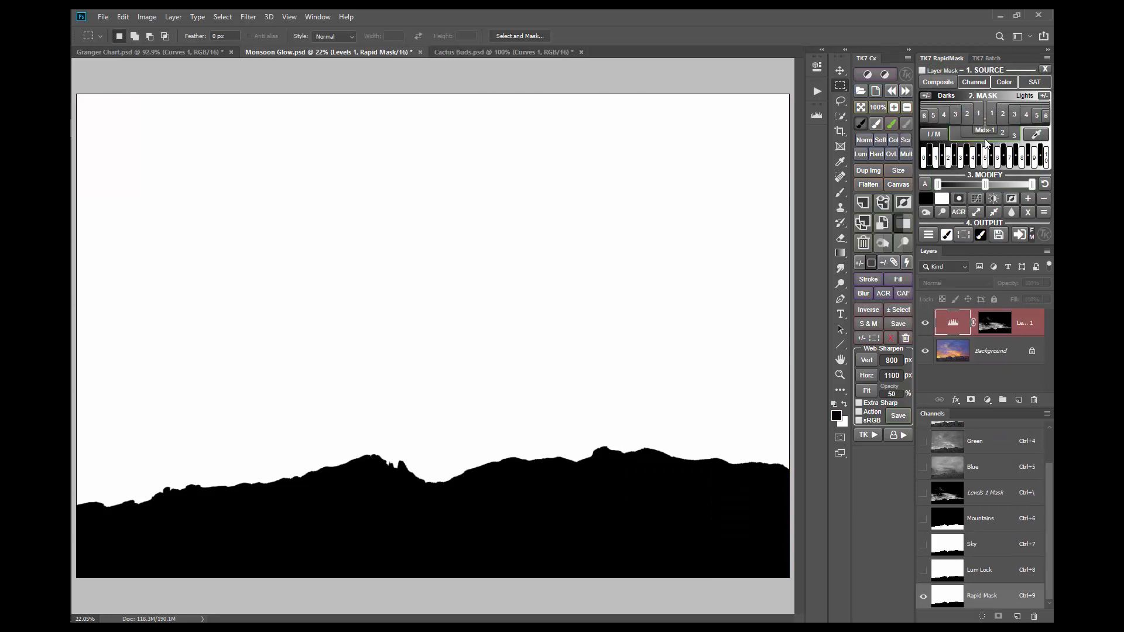
Step: Show the image and generate a color mask from the blue sampled near the sky's upper edge (#545c97), accepting the default mask settings
click(936, 135)
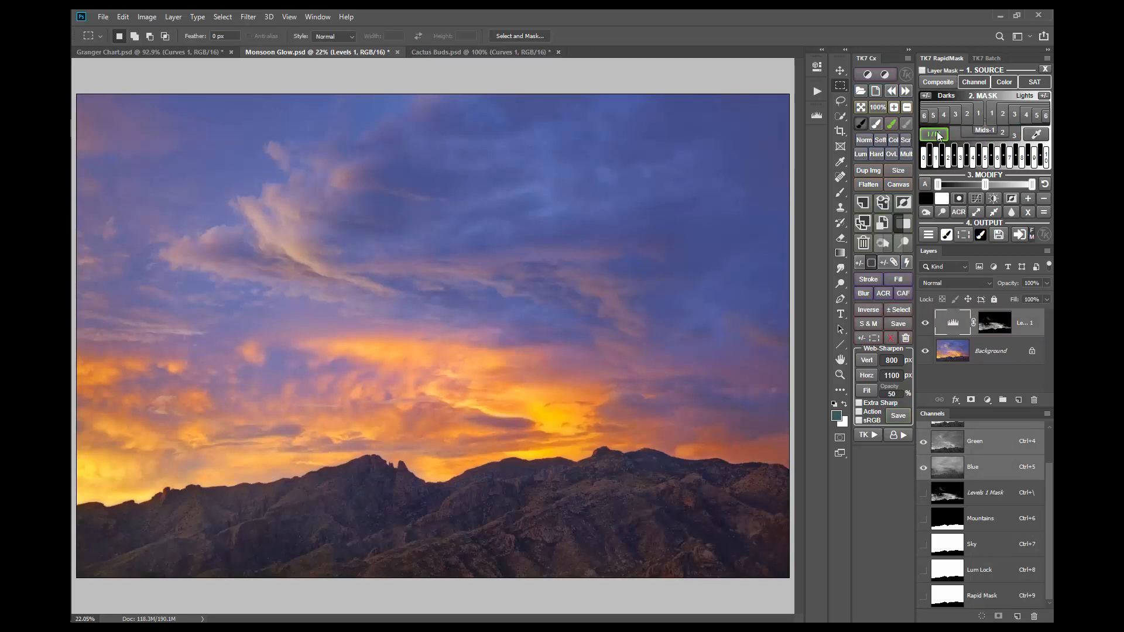
click(1004, 82)
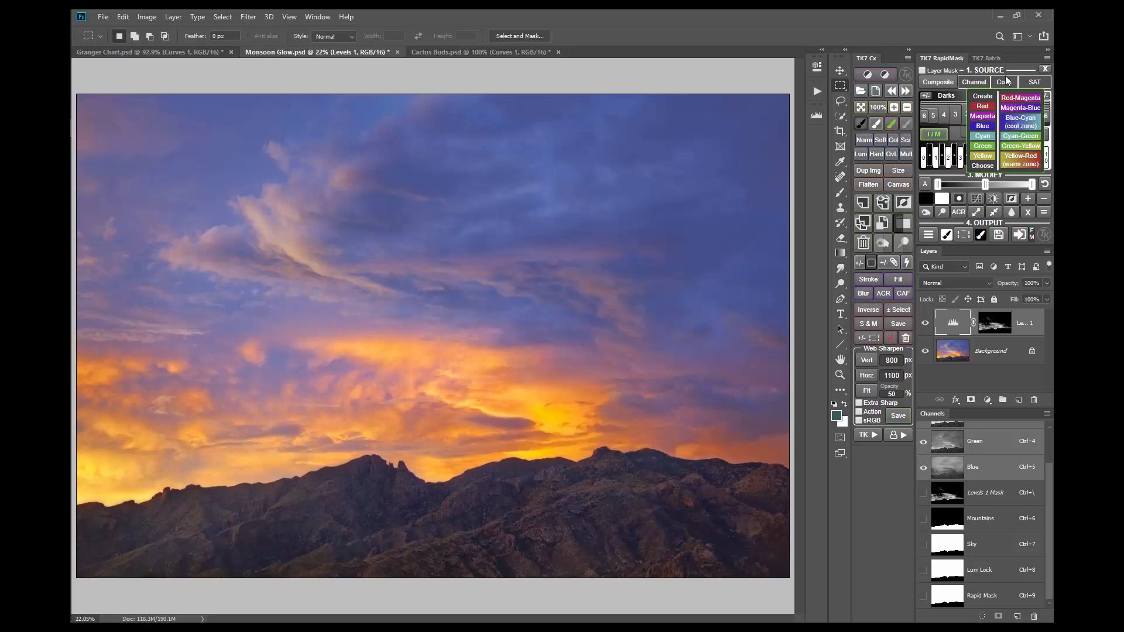
click(986, 166)
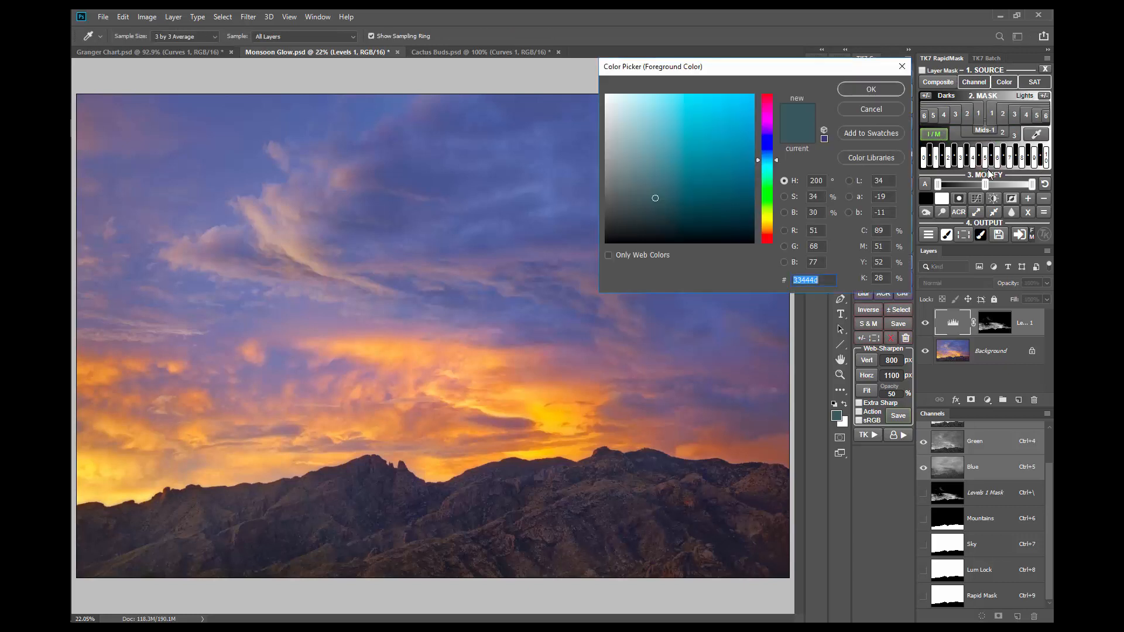
click(376, 107)
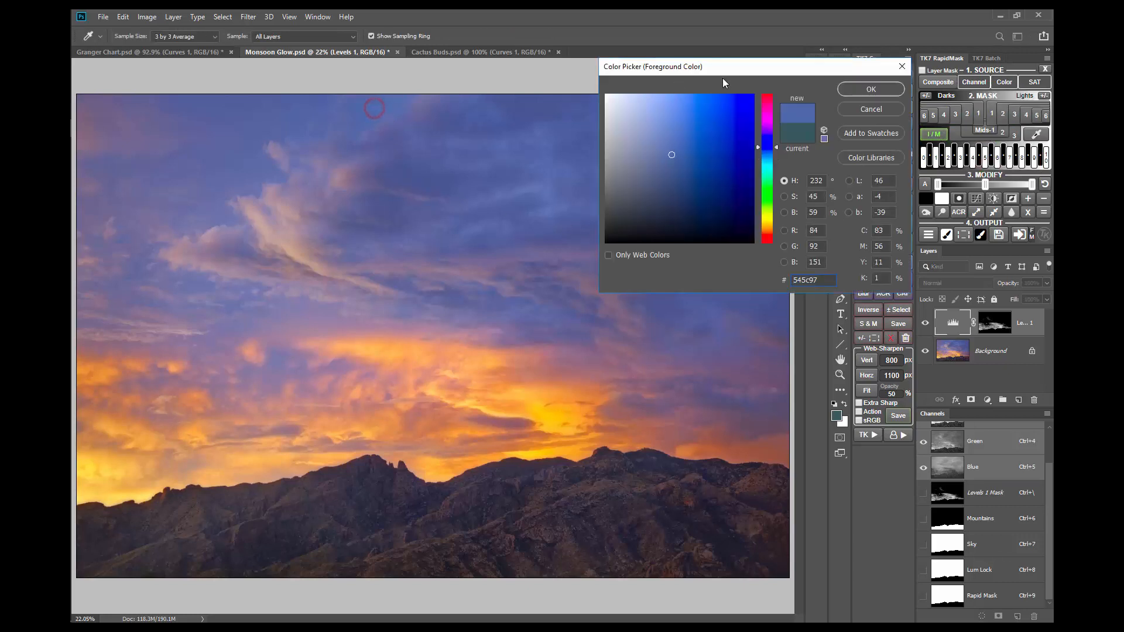
click(867, 89)
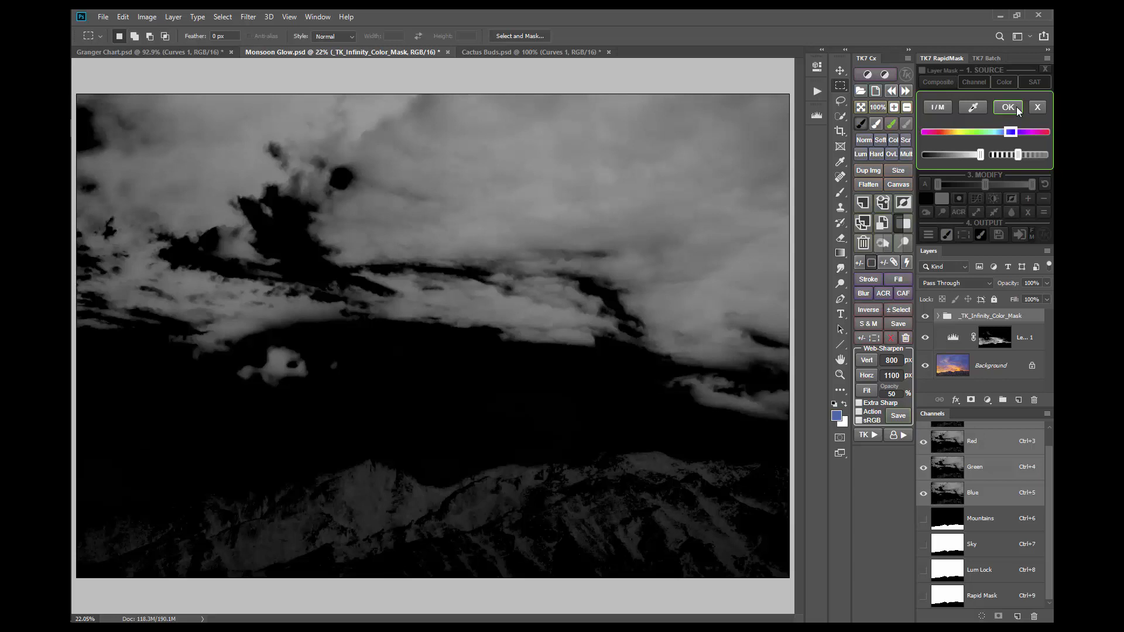
click(1008, 107)
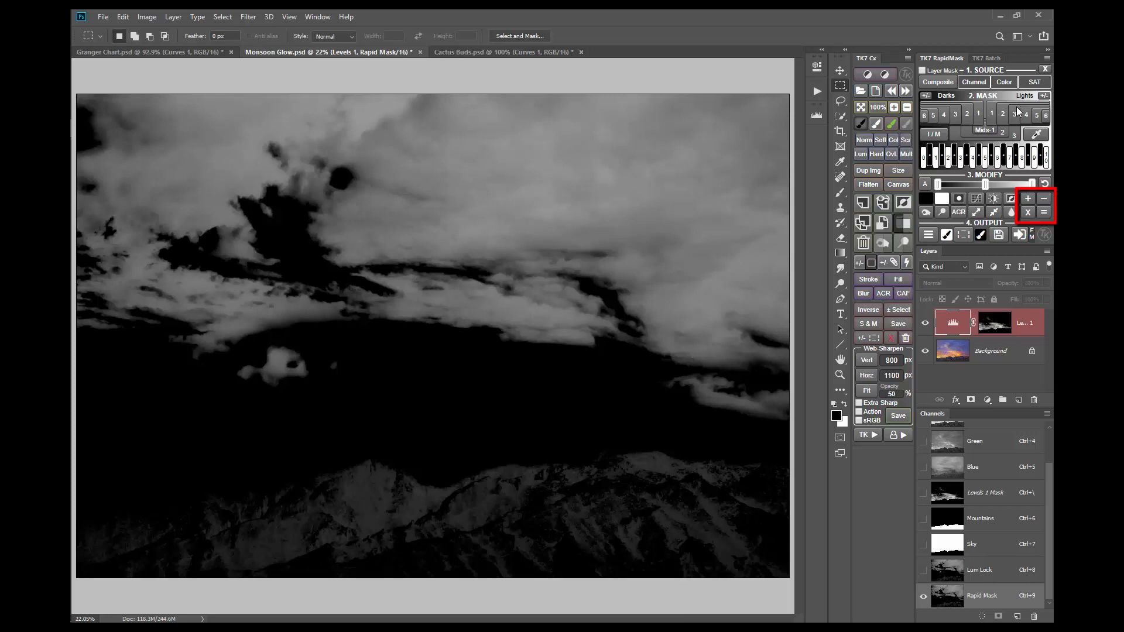
Step: Subtract the saved Mountains channel from the blue color mask so that only the sky is targeted
click(1047, 202)
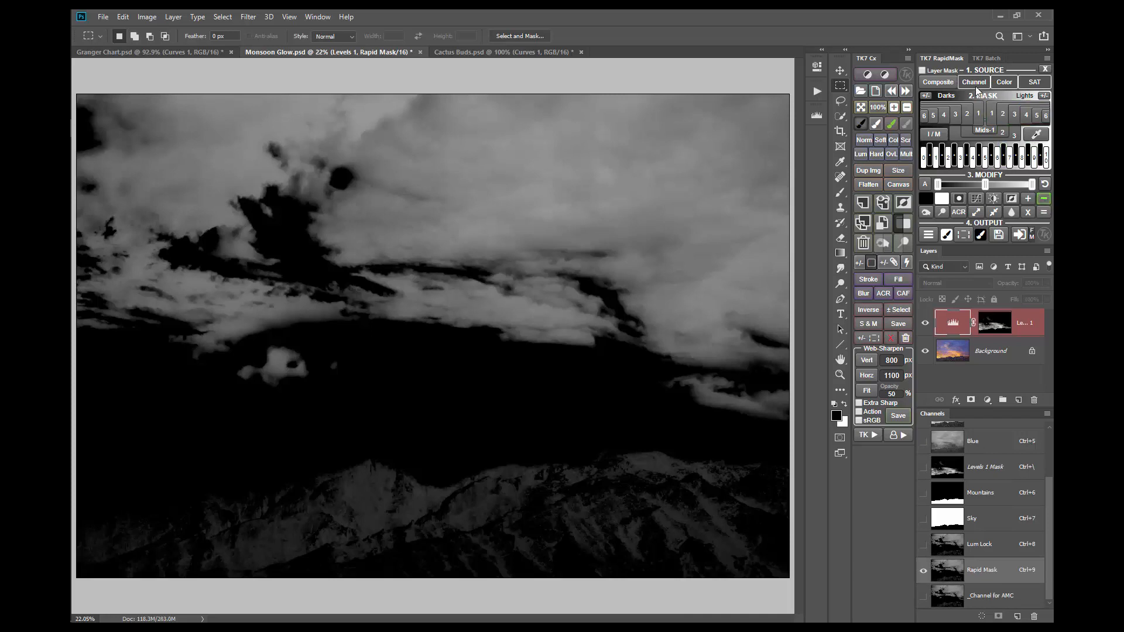
click(974, 84)
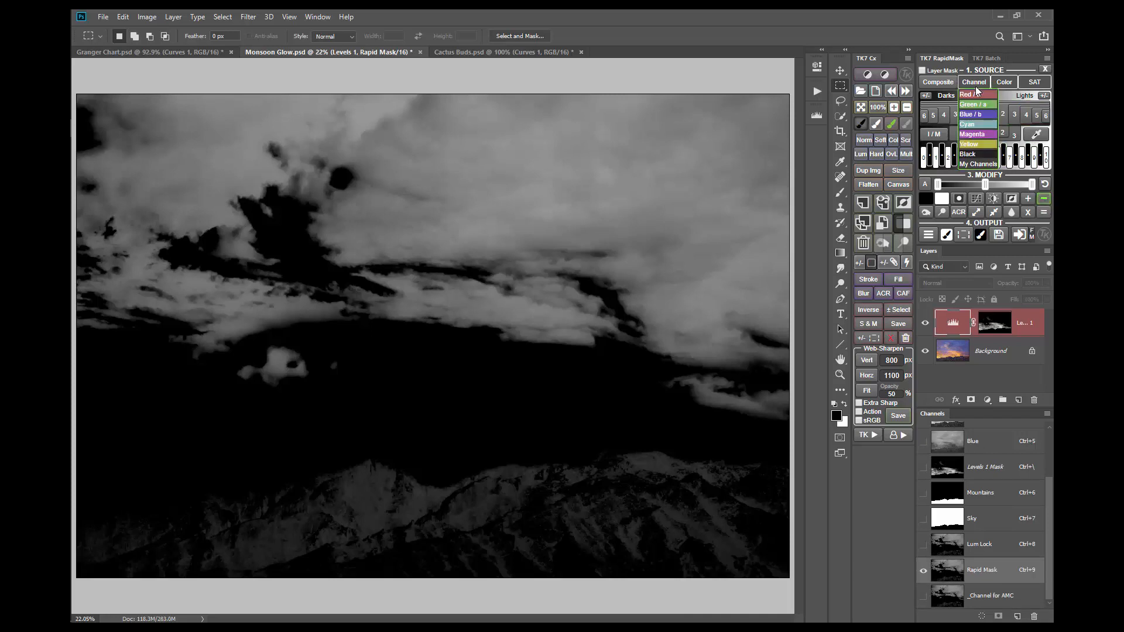
click(988, 164)
click(989, 123)
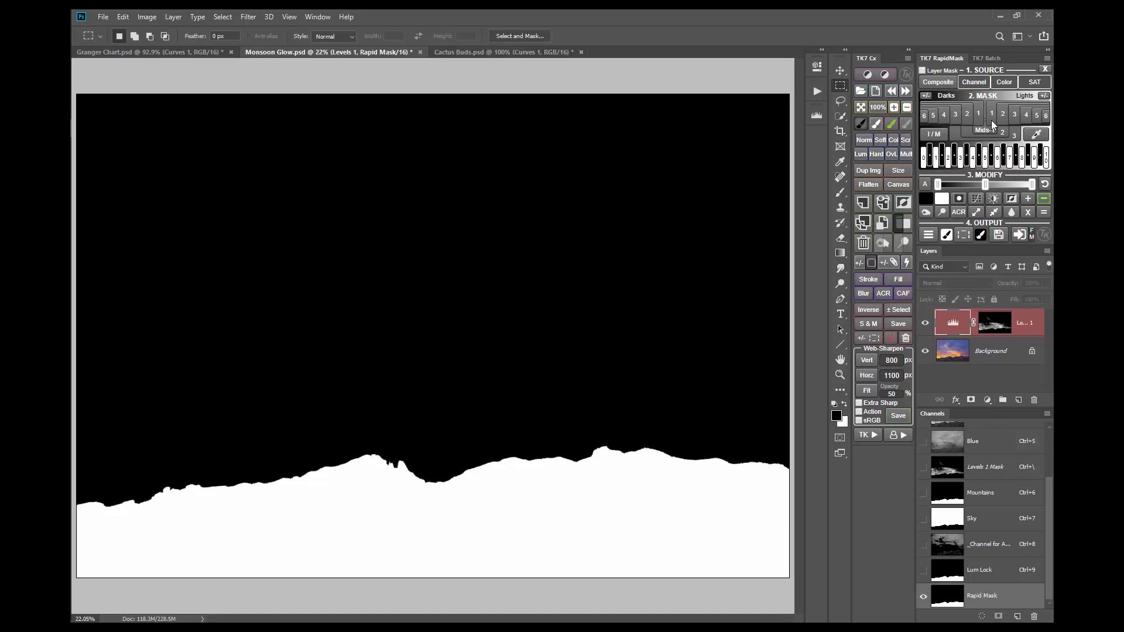
click(1043, 212)
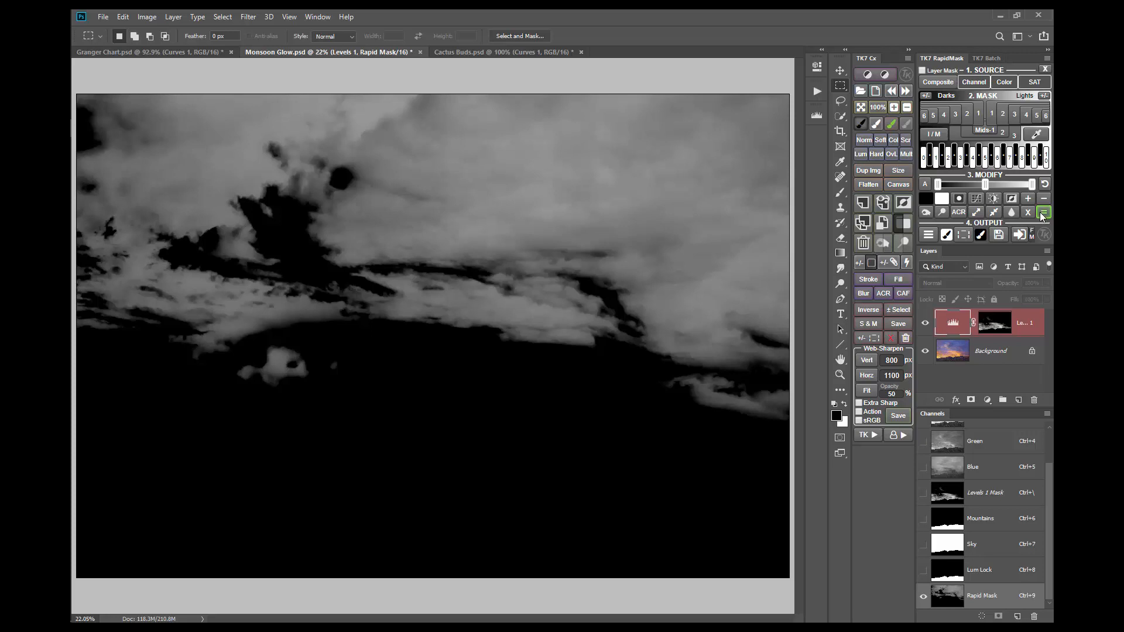
Step: Output the blue-sky mask as a Levels adjustment layer and set its midtone value to 0.71
click(927, 237)
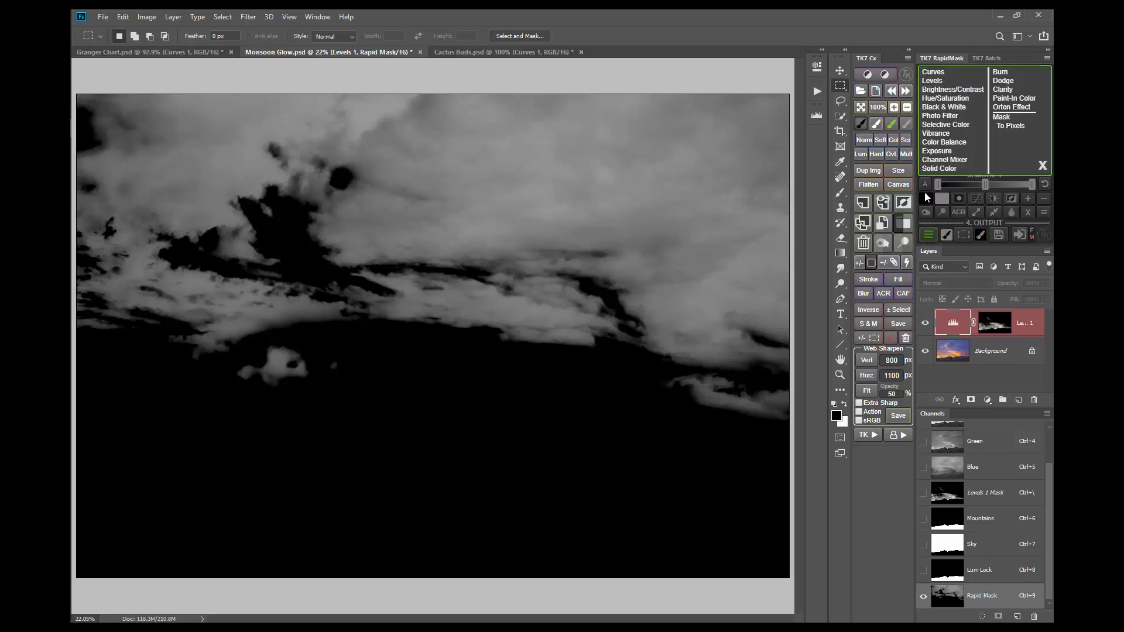
click(925, 82)
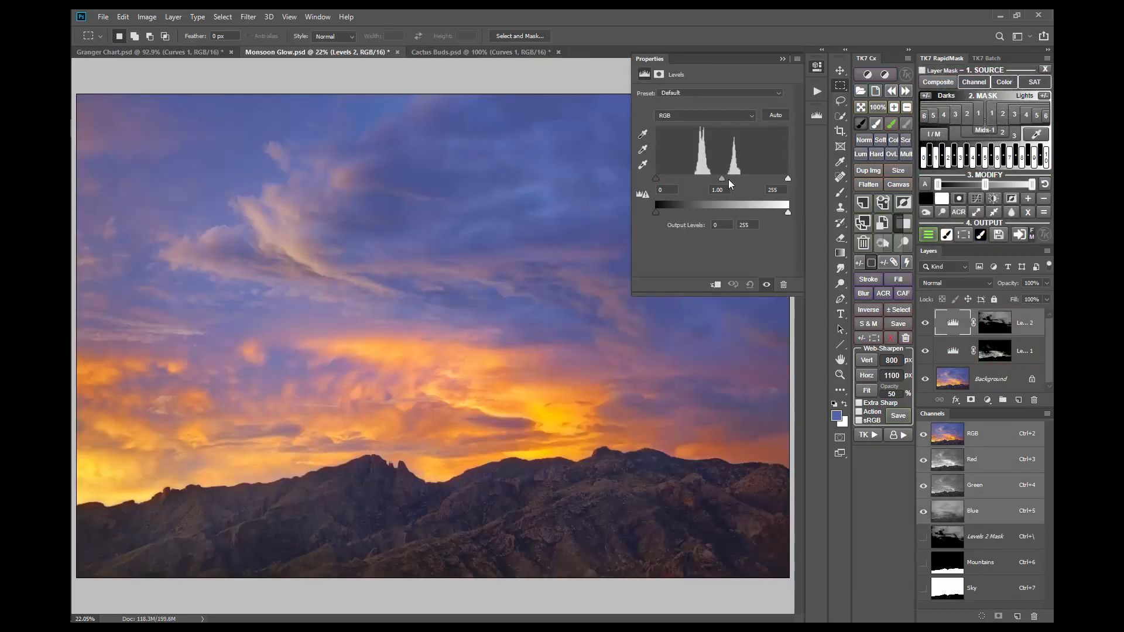
drag(722, 179, 736, 179)
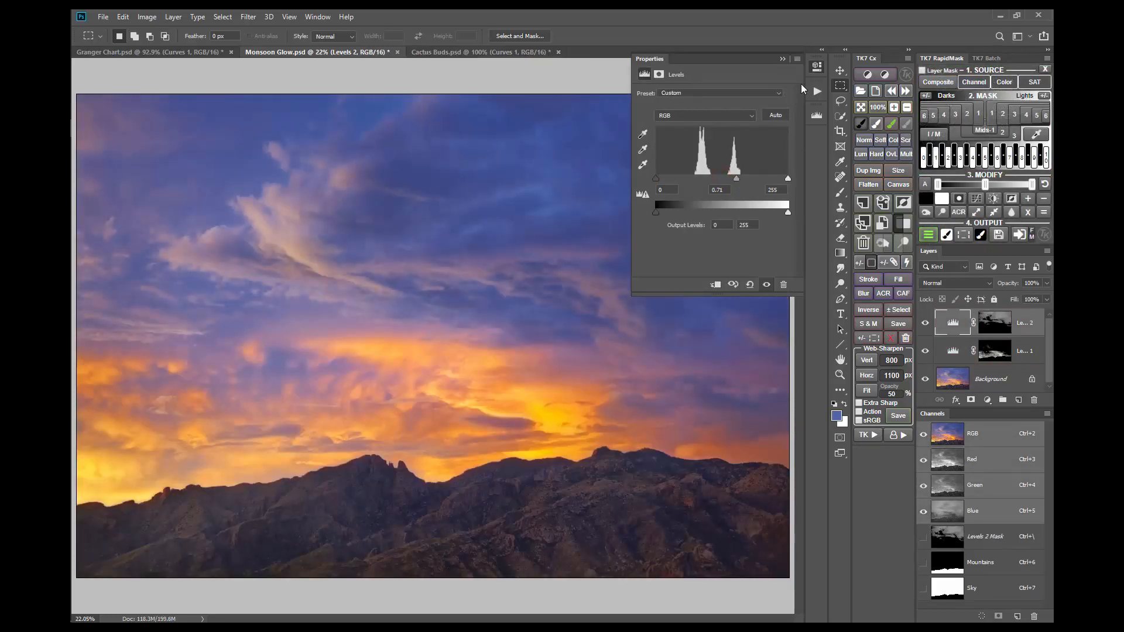
click(817, 66)
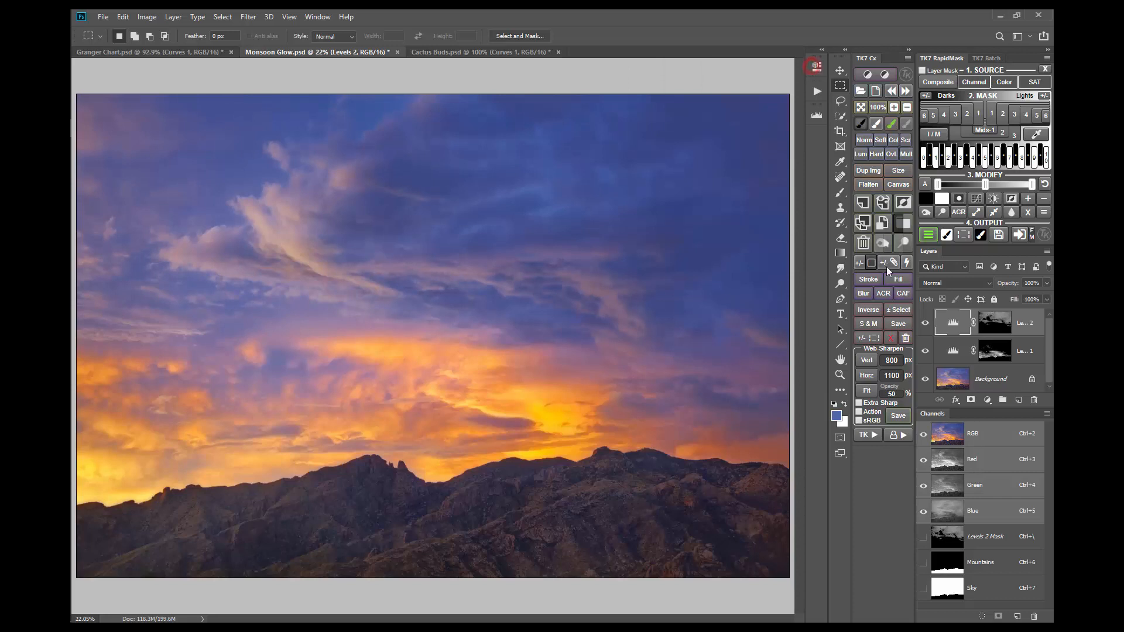
Step: Compare the sky with and without the new blue-sky Levels layer, leaving the layer visible
click(925, 324)
click(925, 324)
click(925, 324)
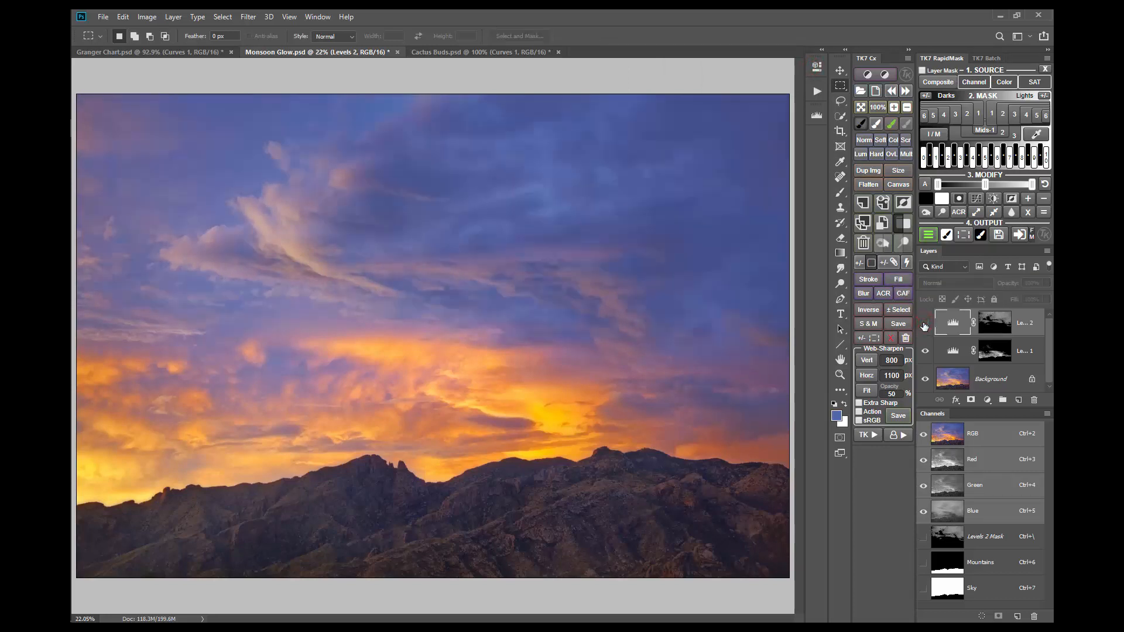
click(925, 323)
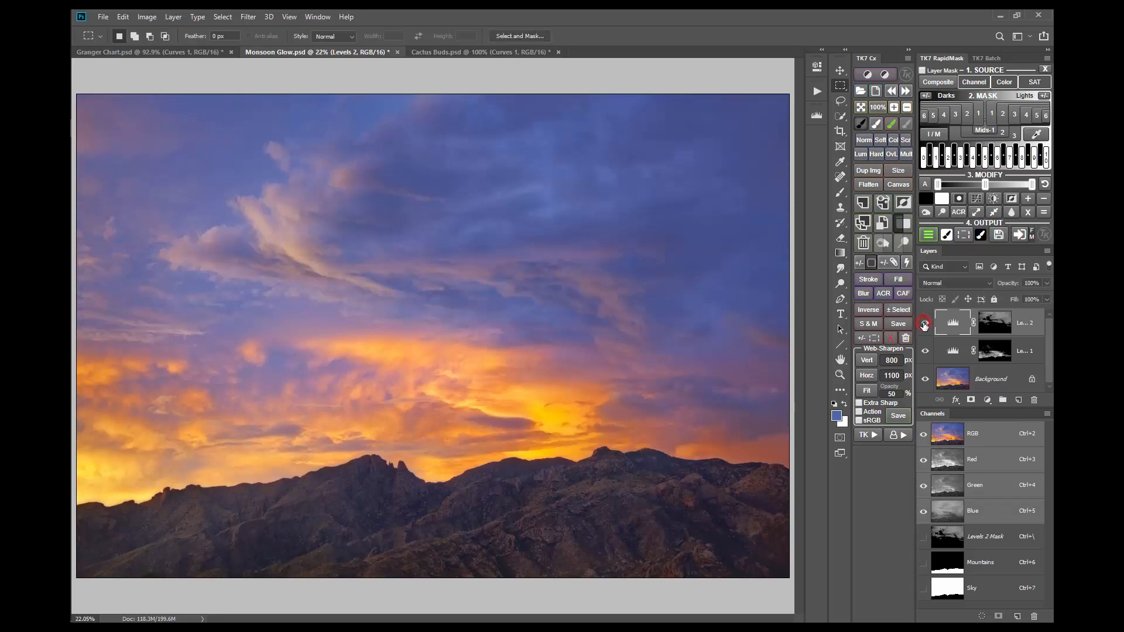
click(925, 324)
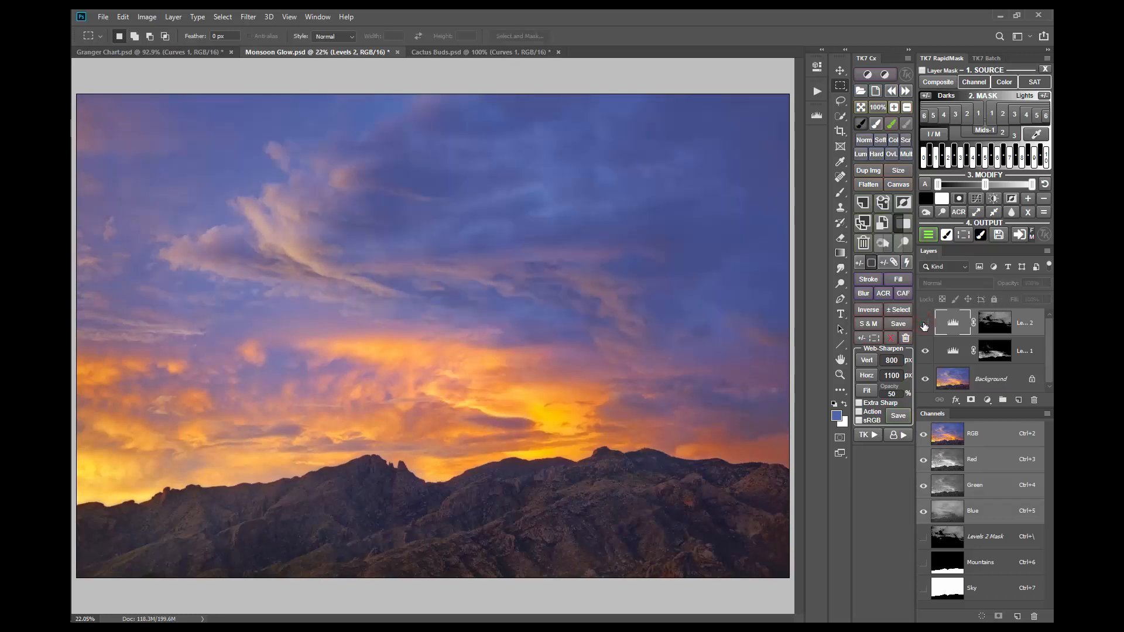
click(925, 324)
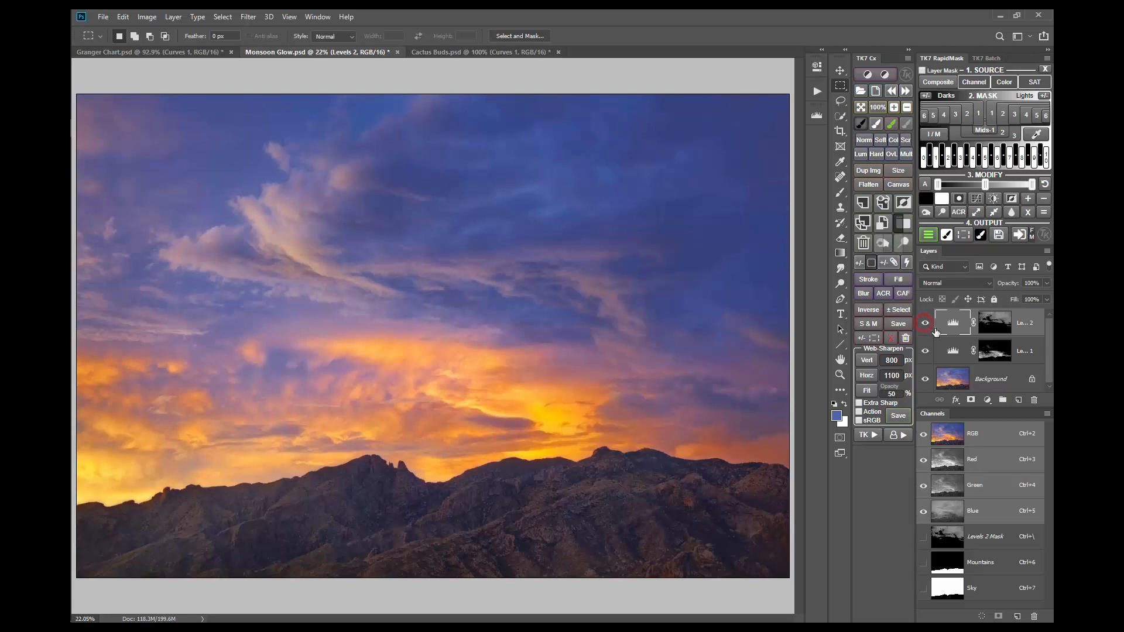
Step: Compare the Background alone against the image with both Levels adjustment layers, leaving all layers visible
alt+click(926, 380)
alt+click(925, 380)
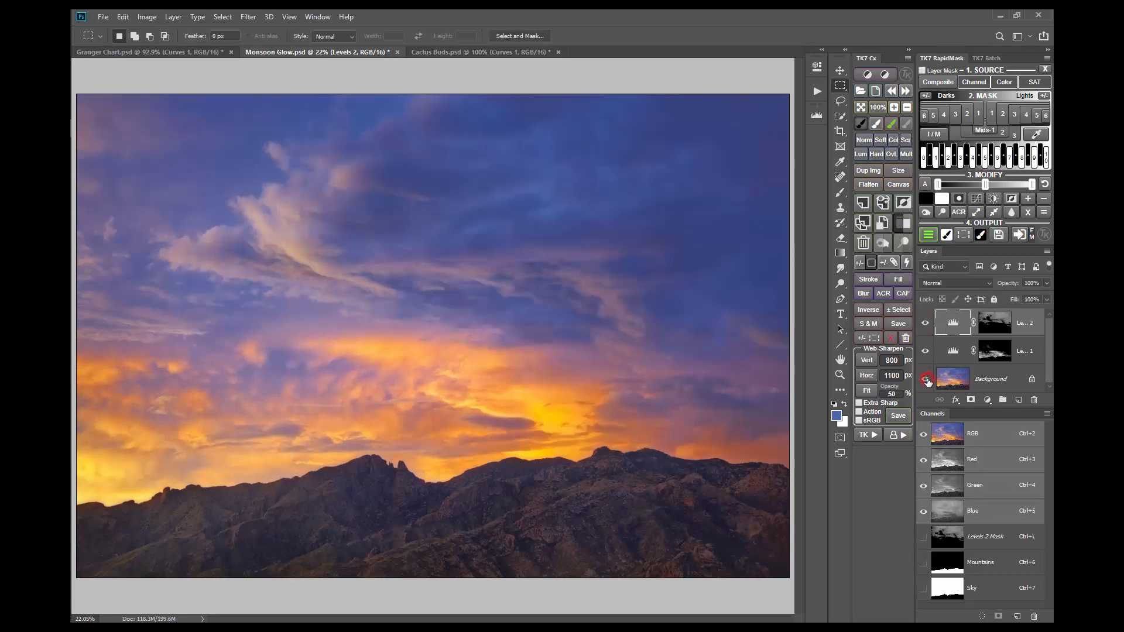
alt+click(925, 379)
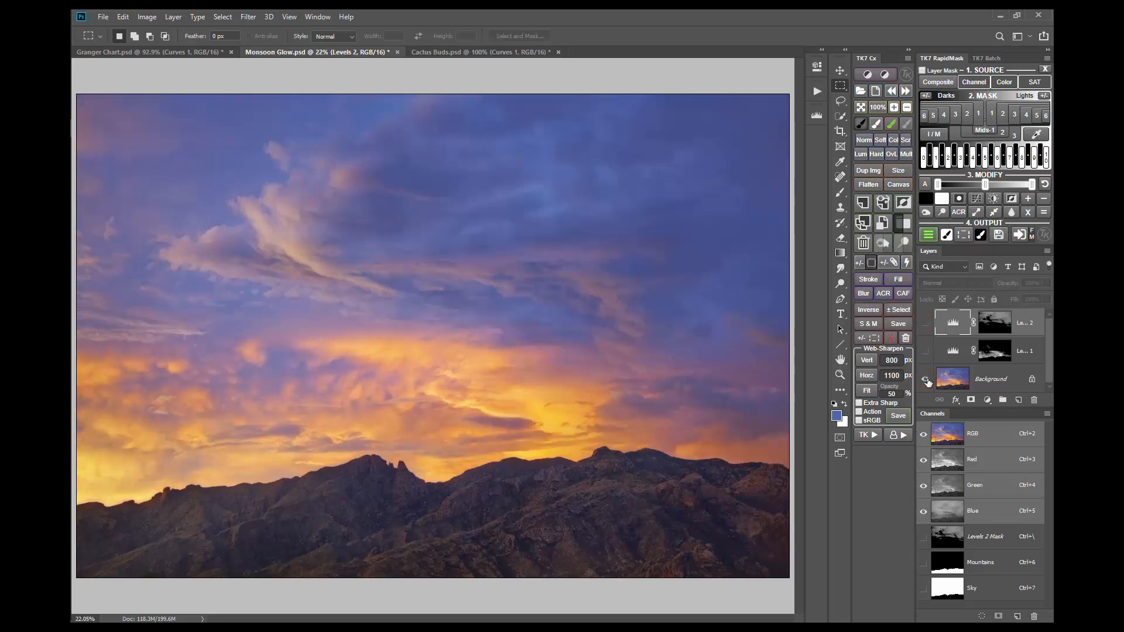
alt+click(926, 381)
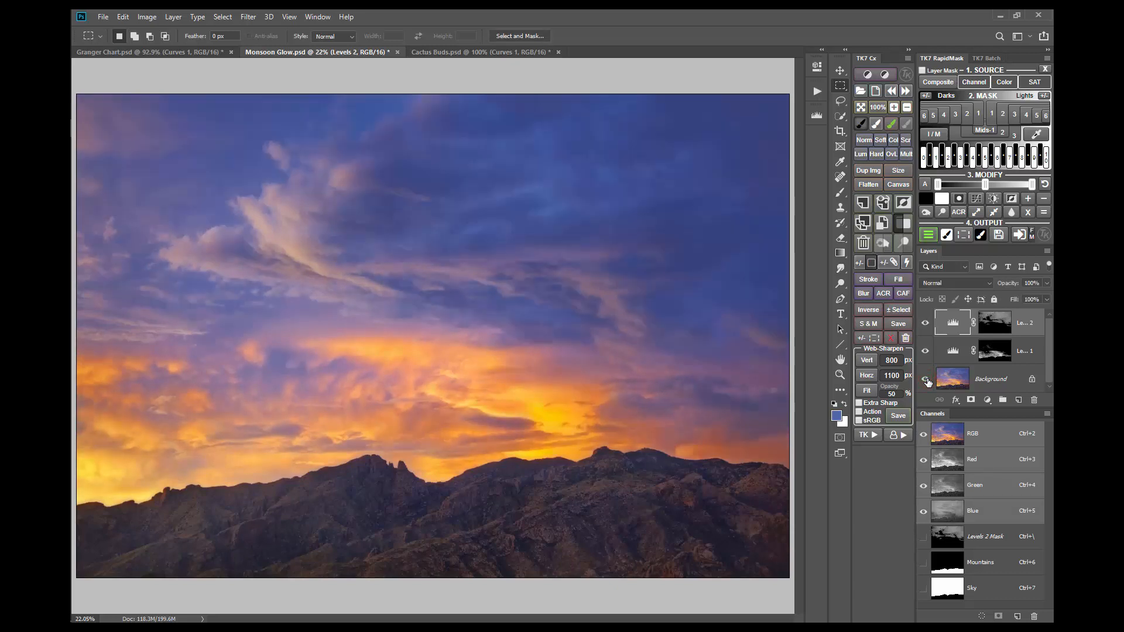
alt+click(926, 380)
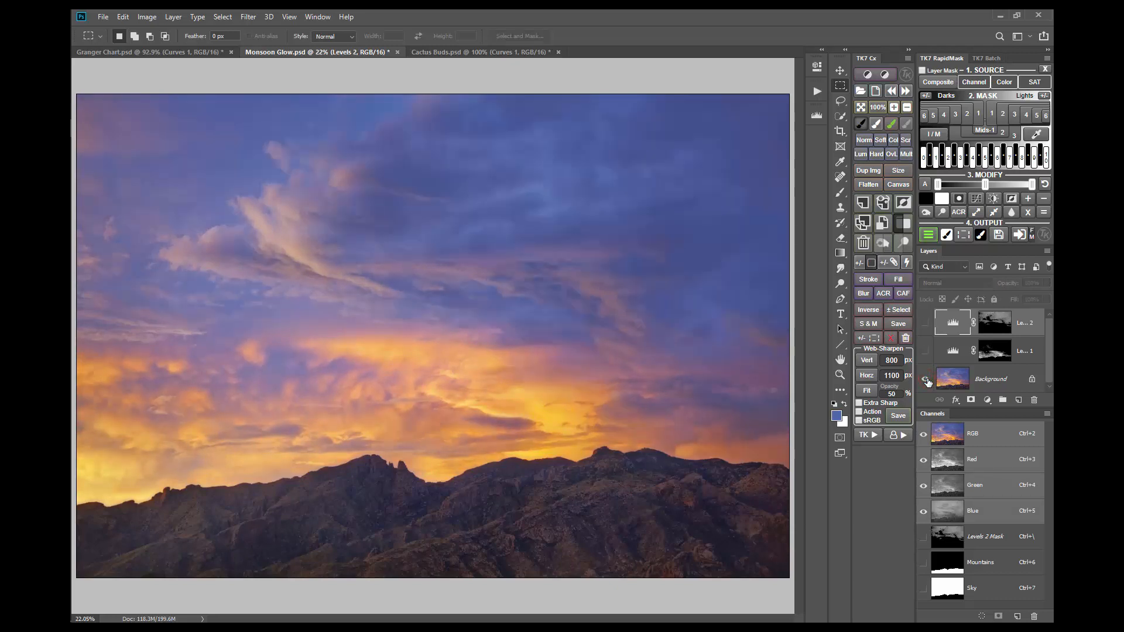
alt+click(926, 380)
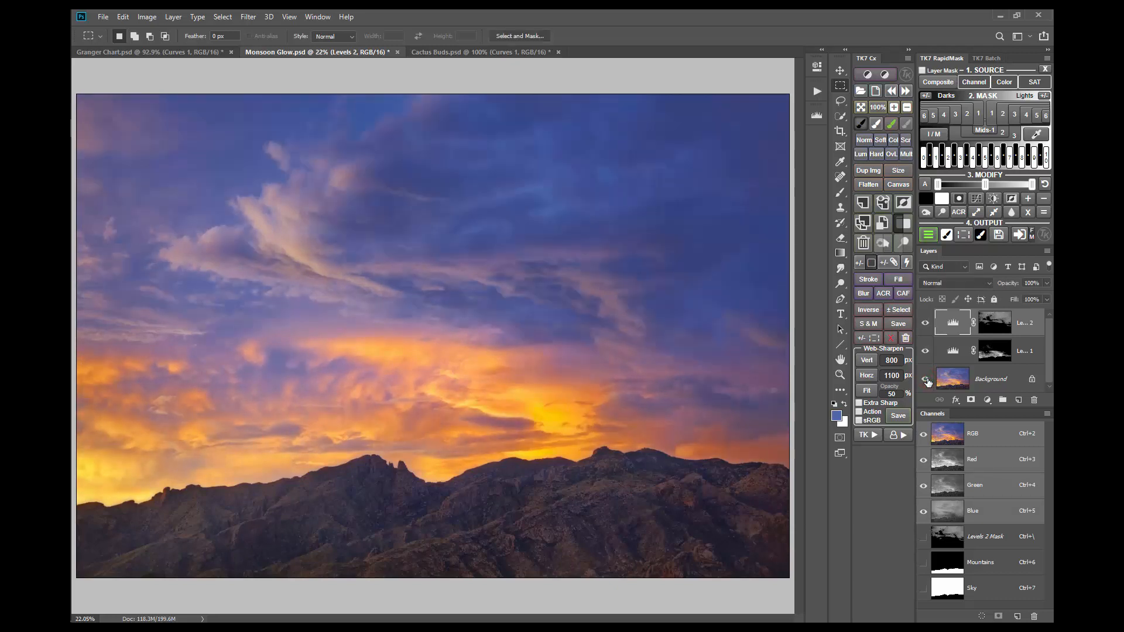